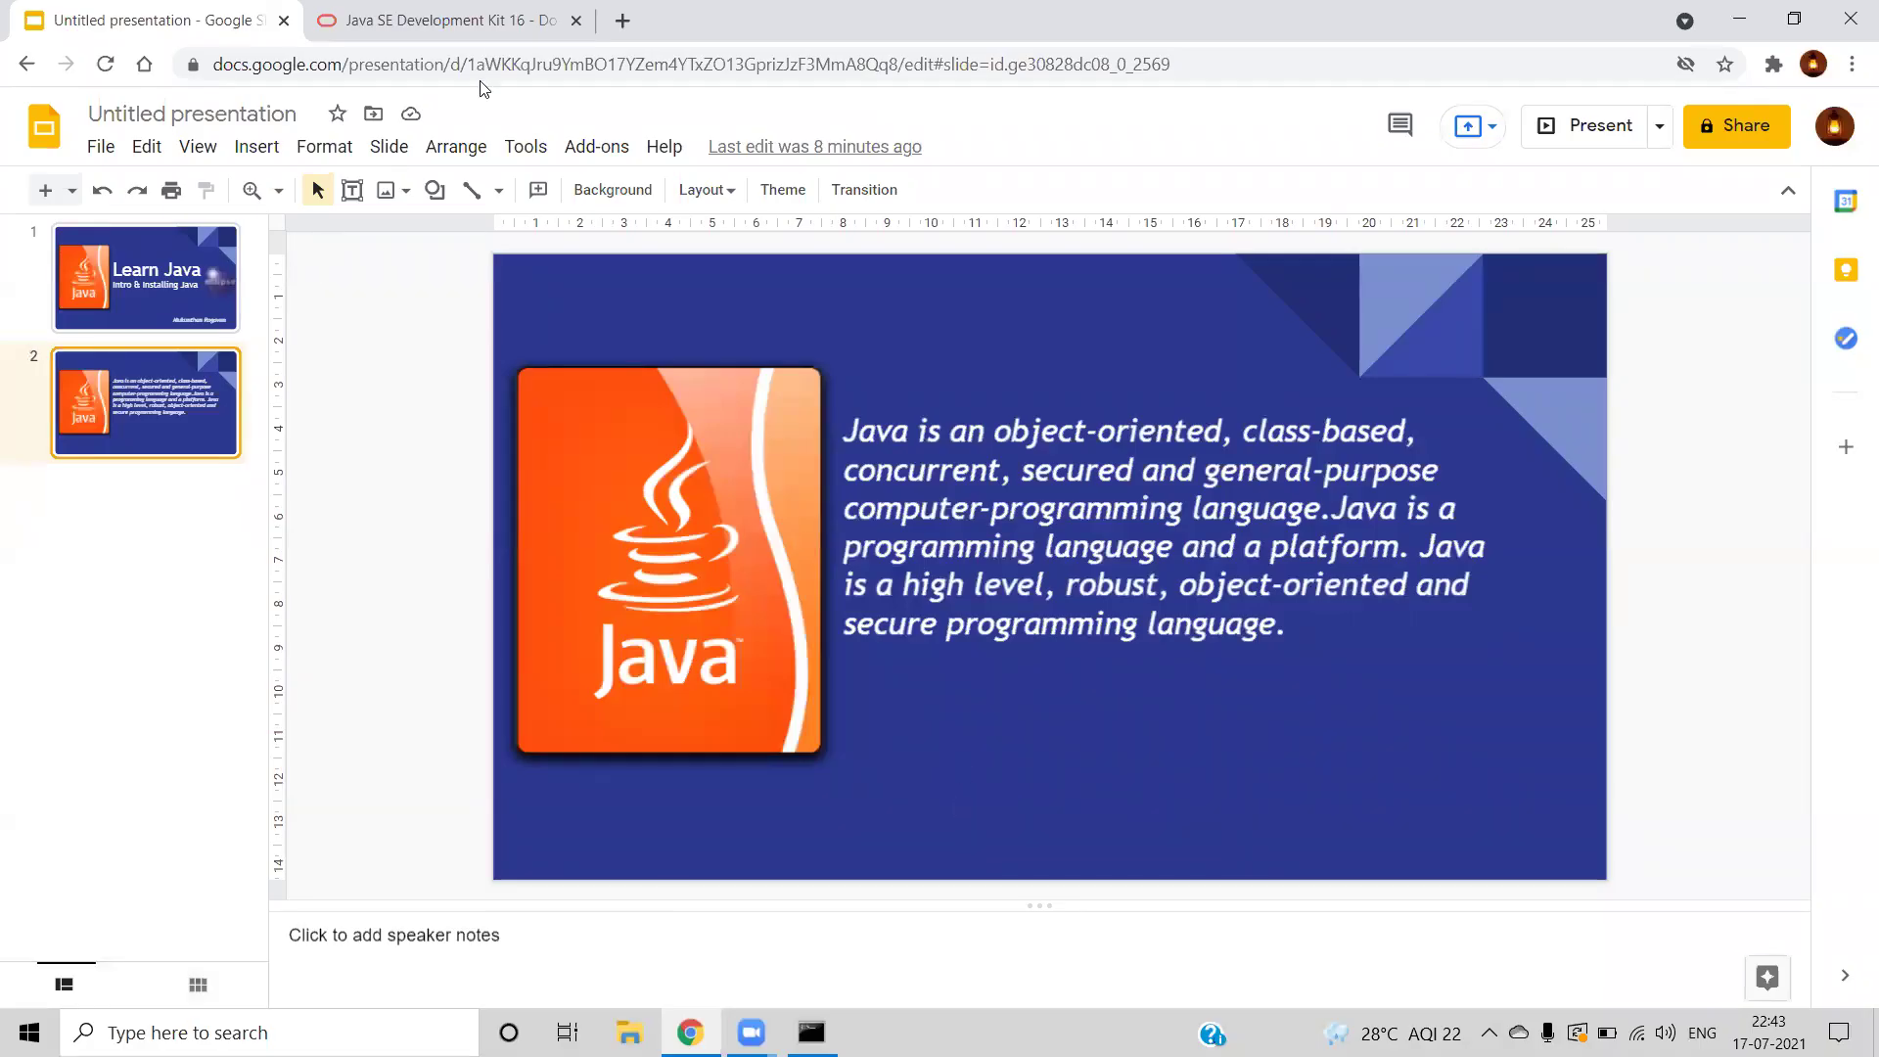
# - Switch to the browser tab showing Oracle's Java SE Development Kit 16 downloads page
pyautogui.click(452, 24)
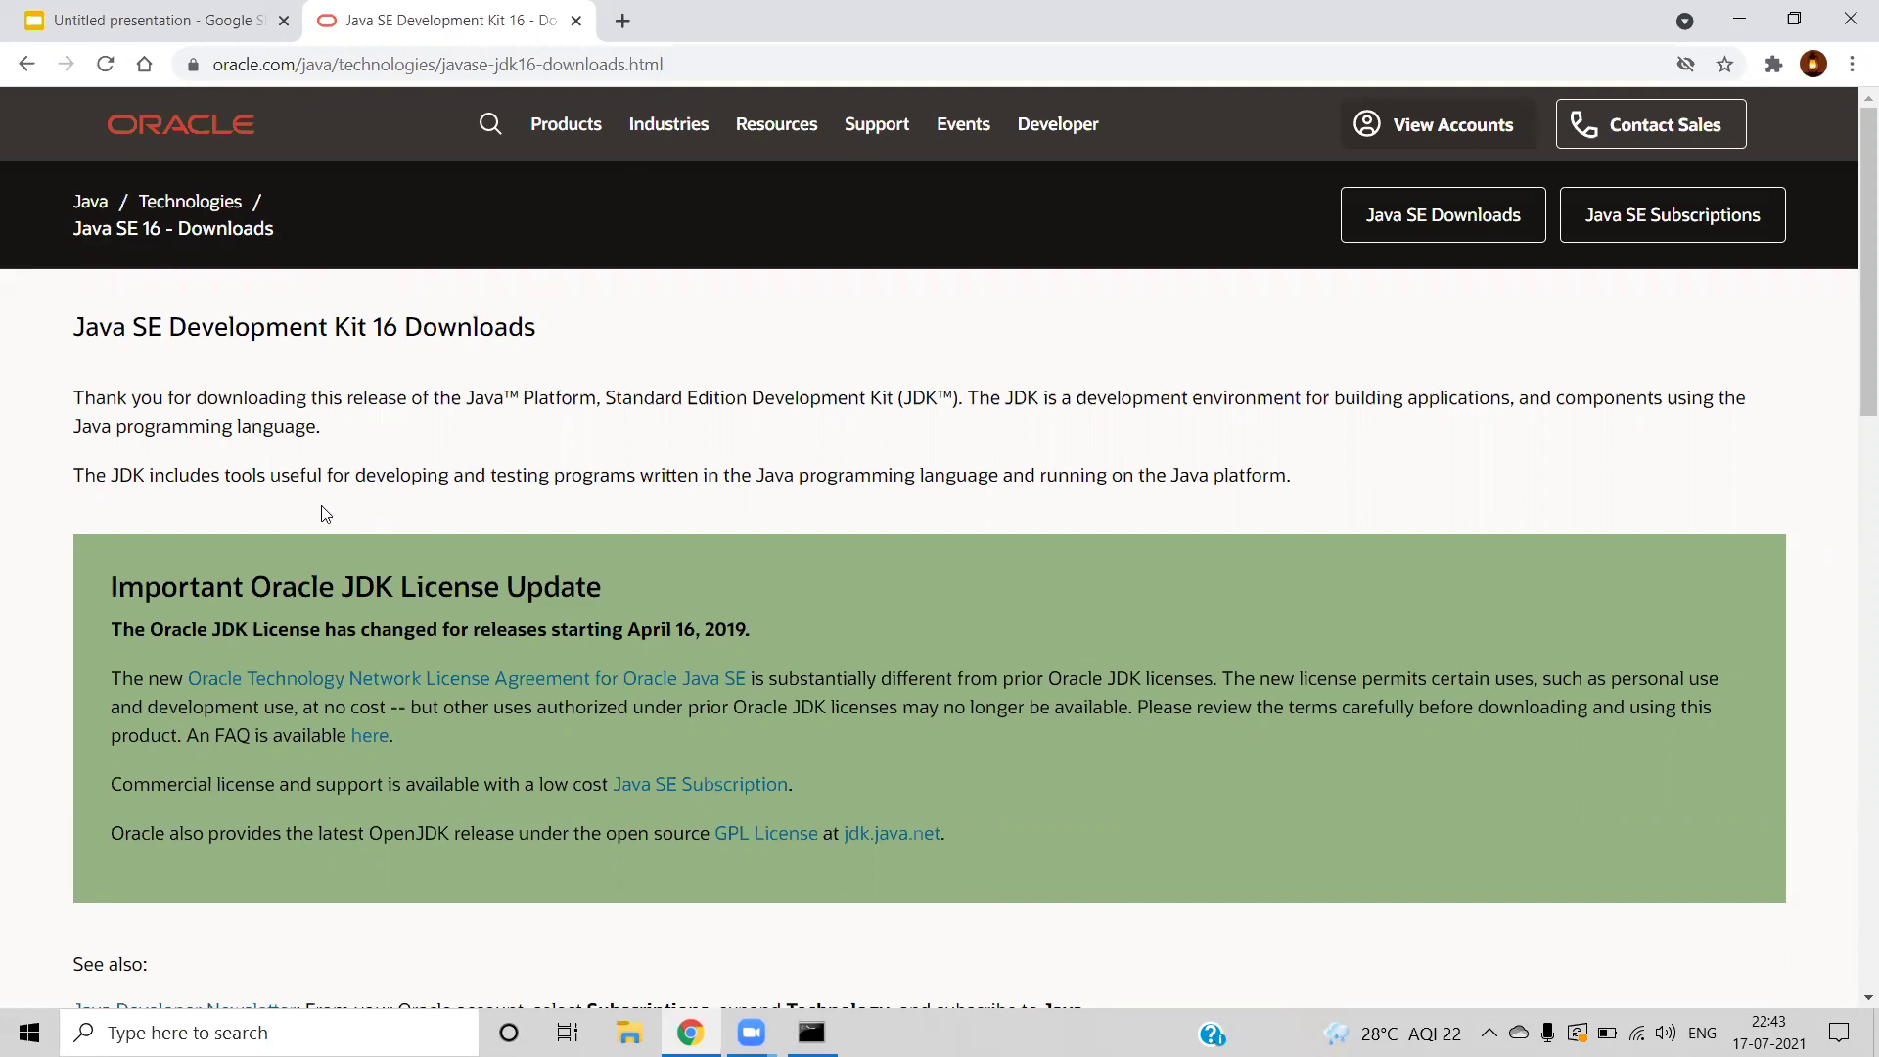
# - Accept the Oracle license and download jdk-16.0.1_windows-x64_bin.exe, the Windows x64 installer
pyautogui.scroll(-5, 330, 497)
pyautogui.scroll(-4, 333, 544)
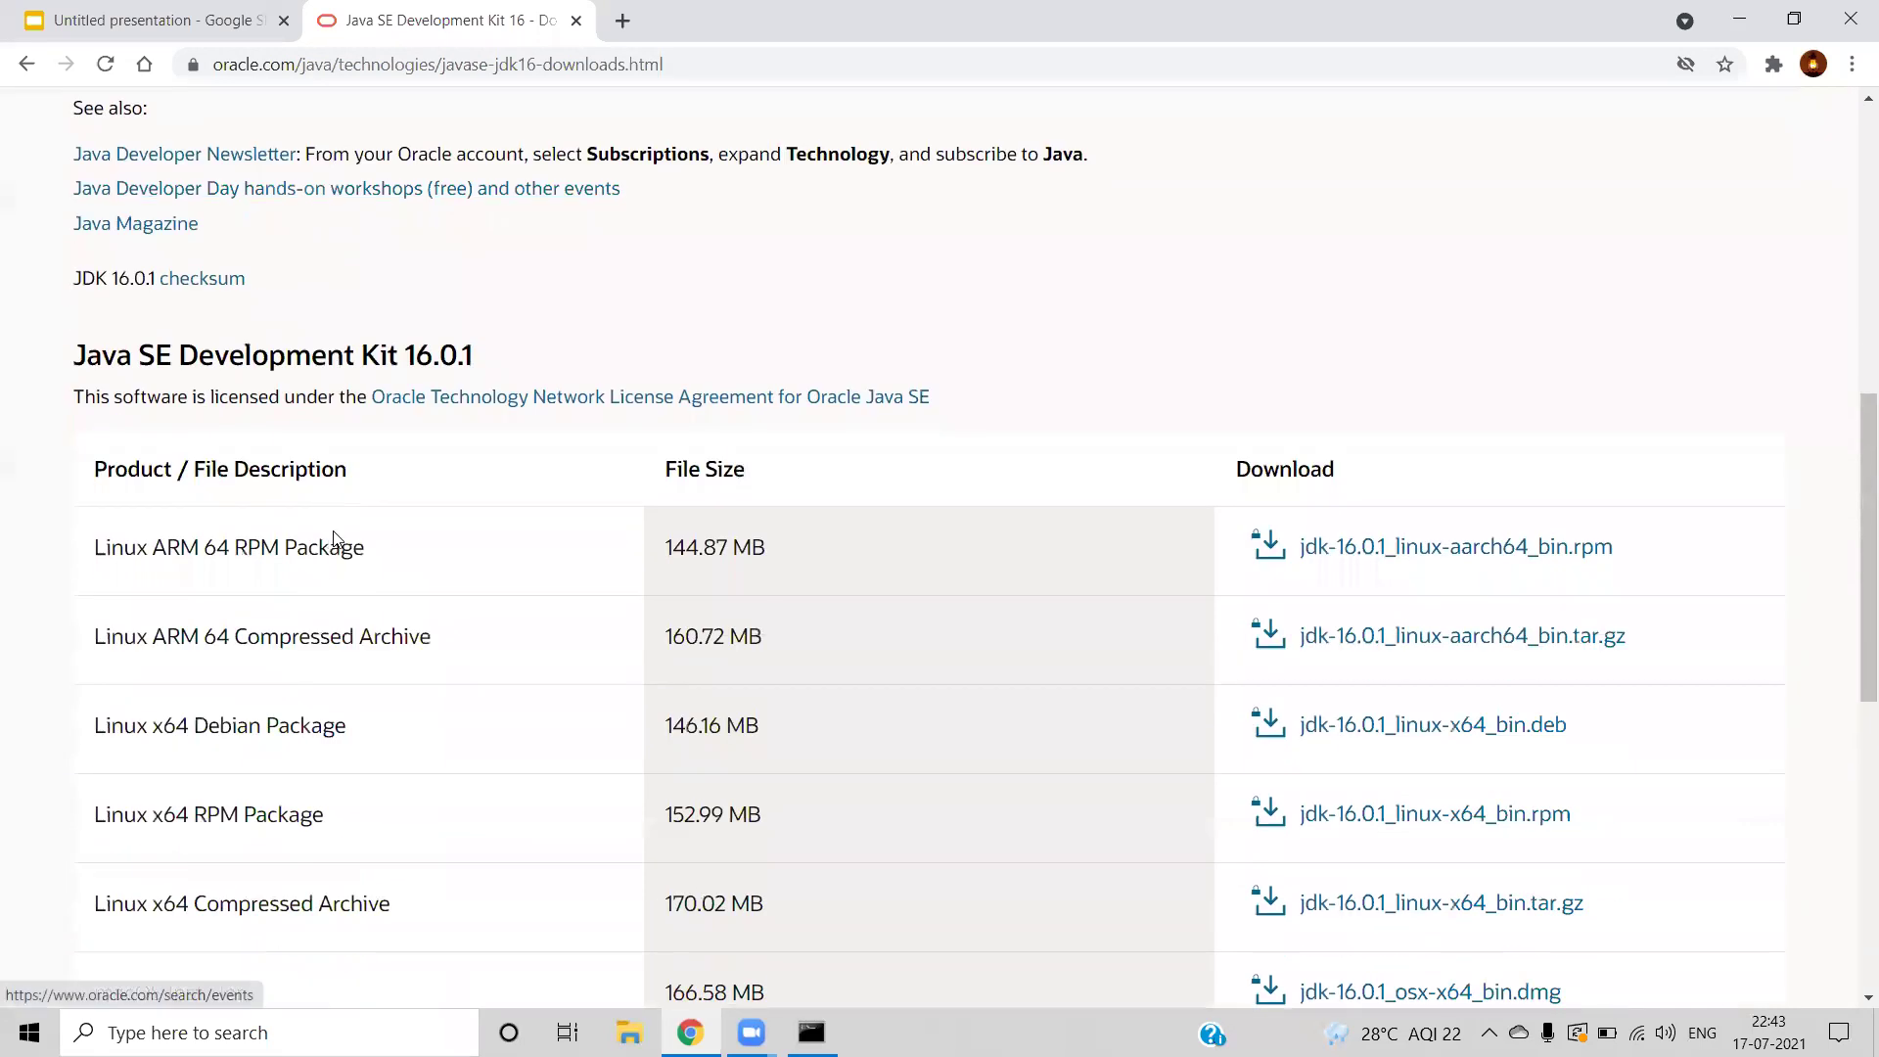
pyautogui.scroll(-3, 334, 533)
pyautogui.scroll(-1, 334, 534)
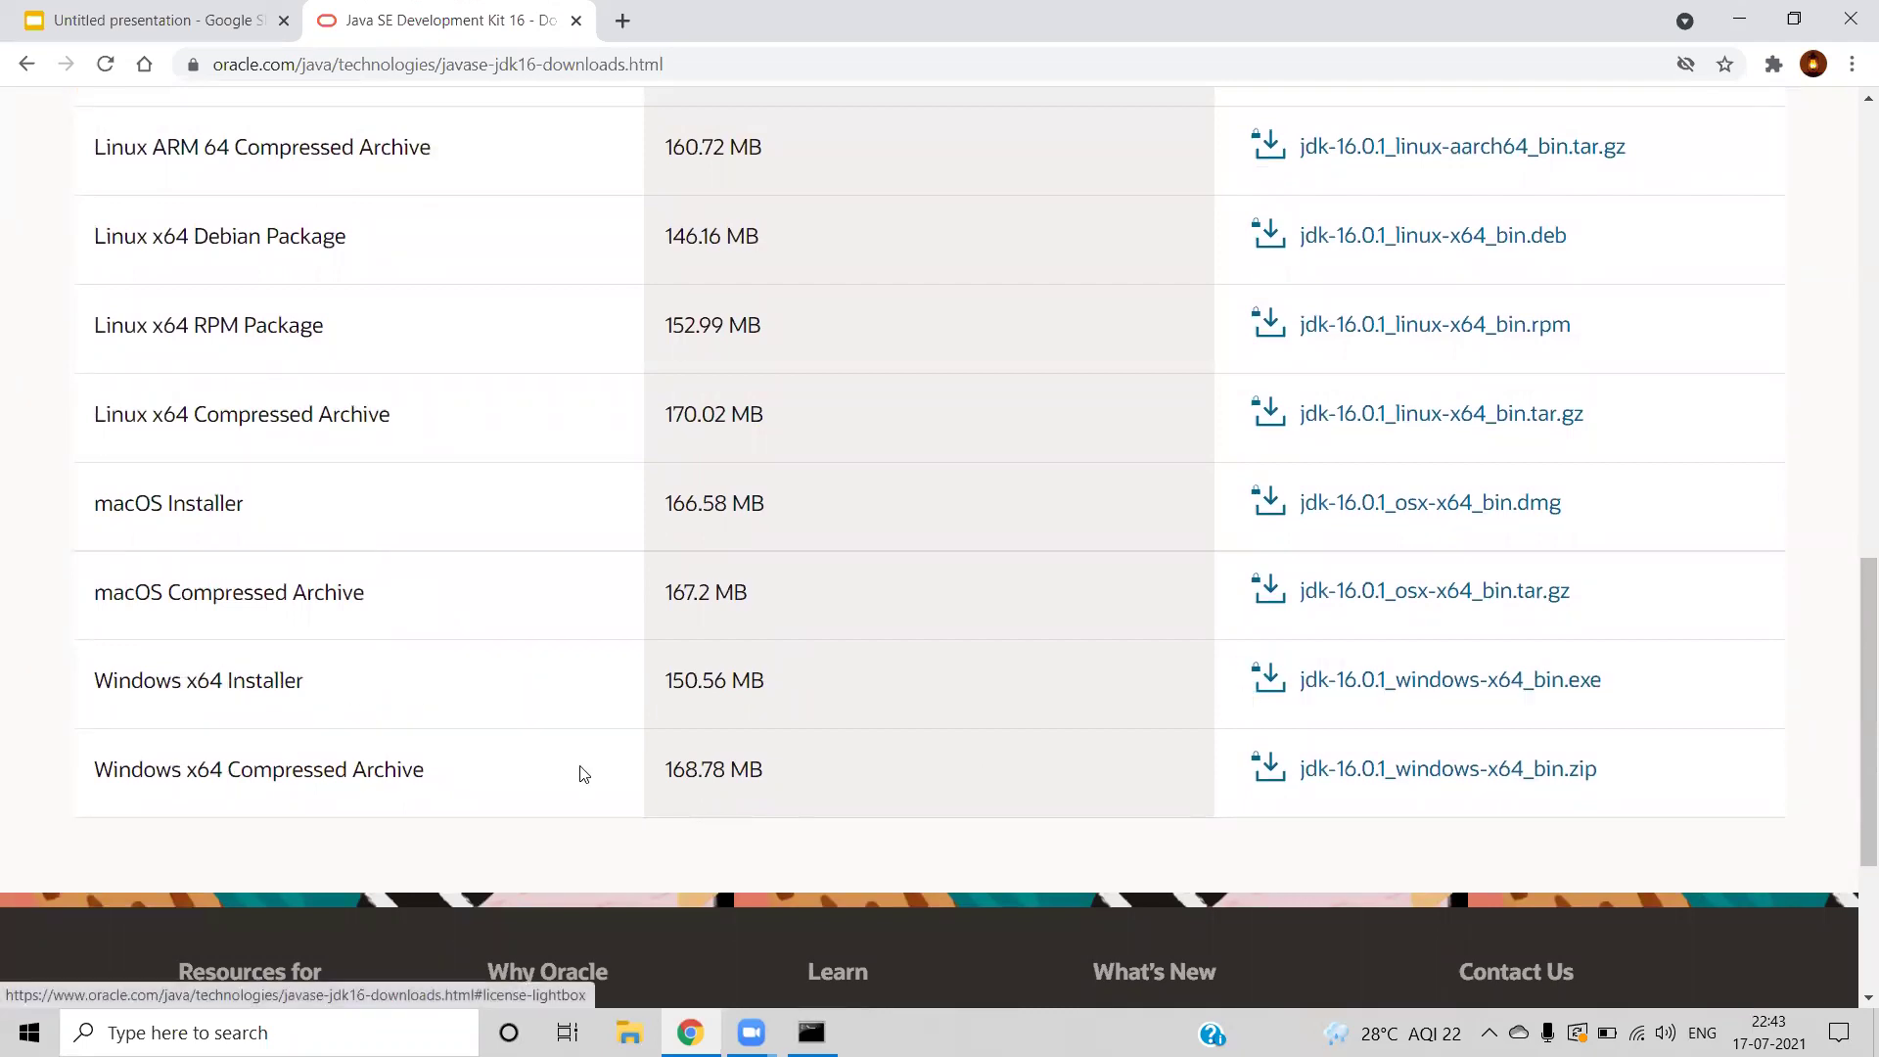
pyautogui.click(1441, 688)
pyautogui.click(478, 521)
pyautogui.click(859, 601)
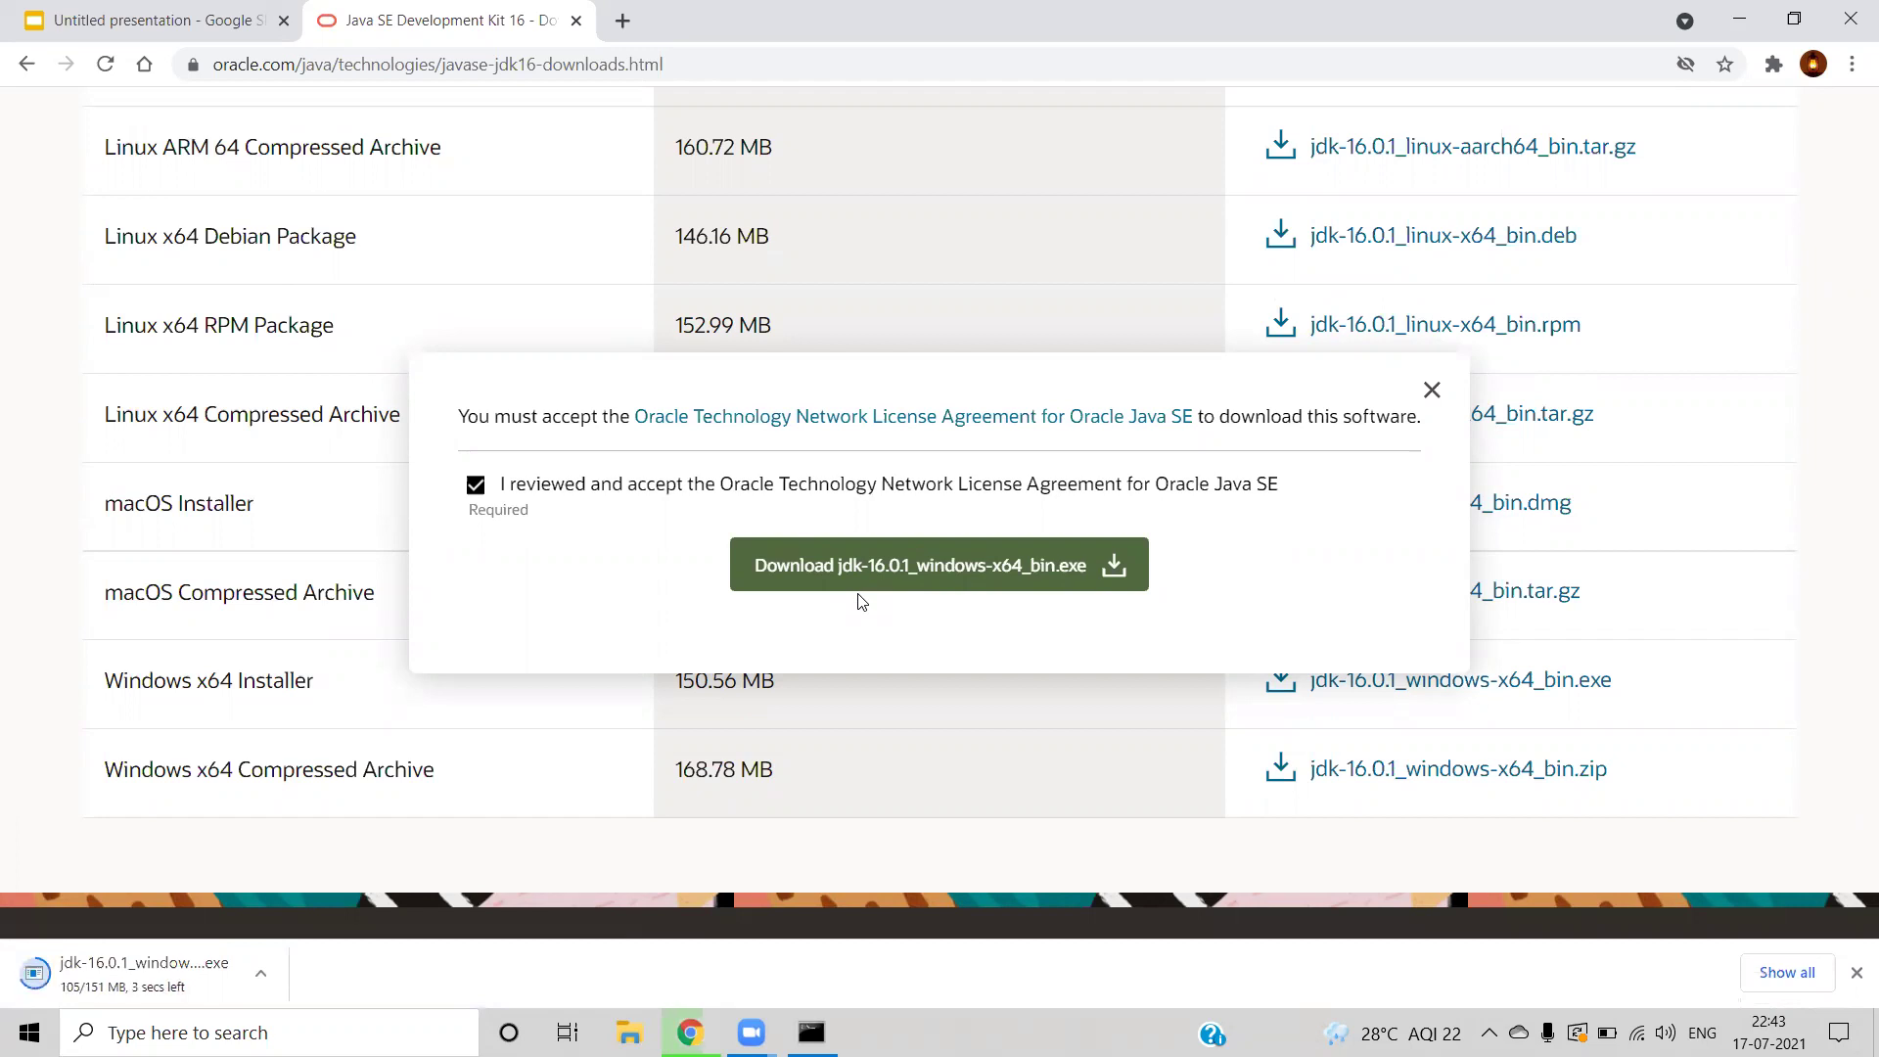
# - Rerun java -version in Command Prompt to confirm it is still unrecognized, then close it
pyautogui.press('super')
pyautogui.hotkey('alt', 'Tab')
pyautogui.press('Tab')
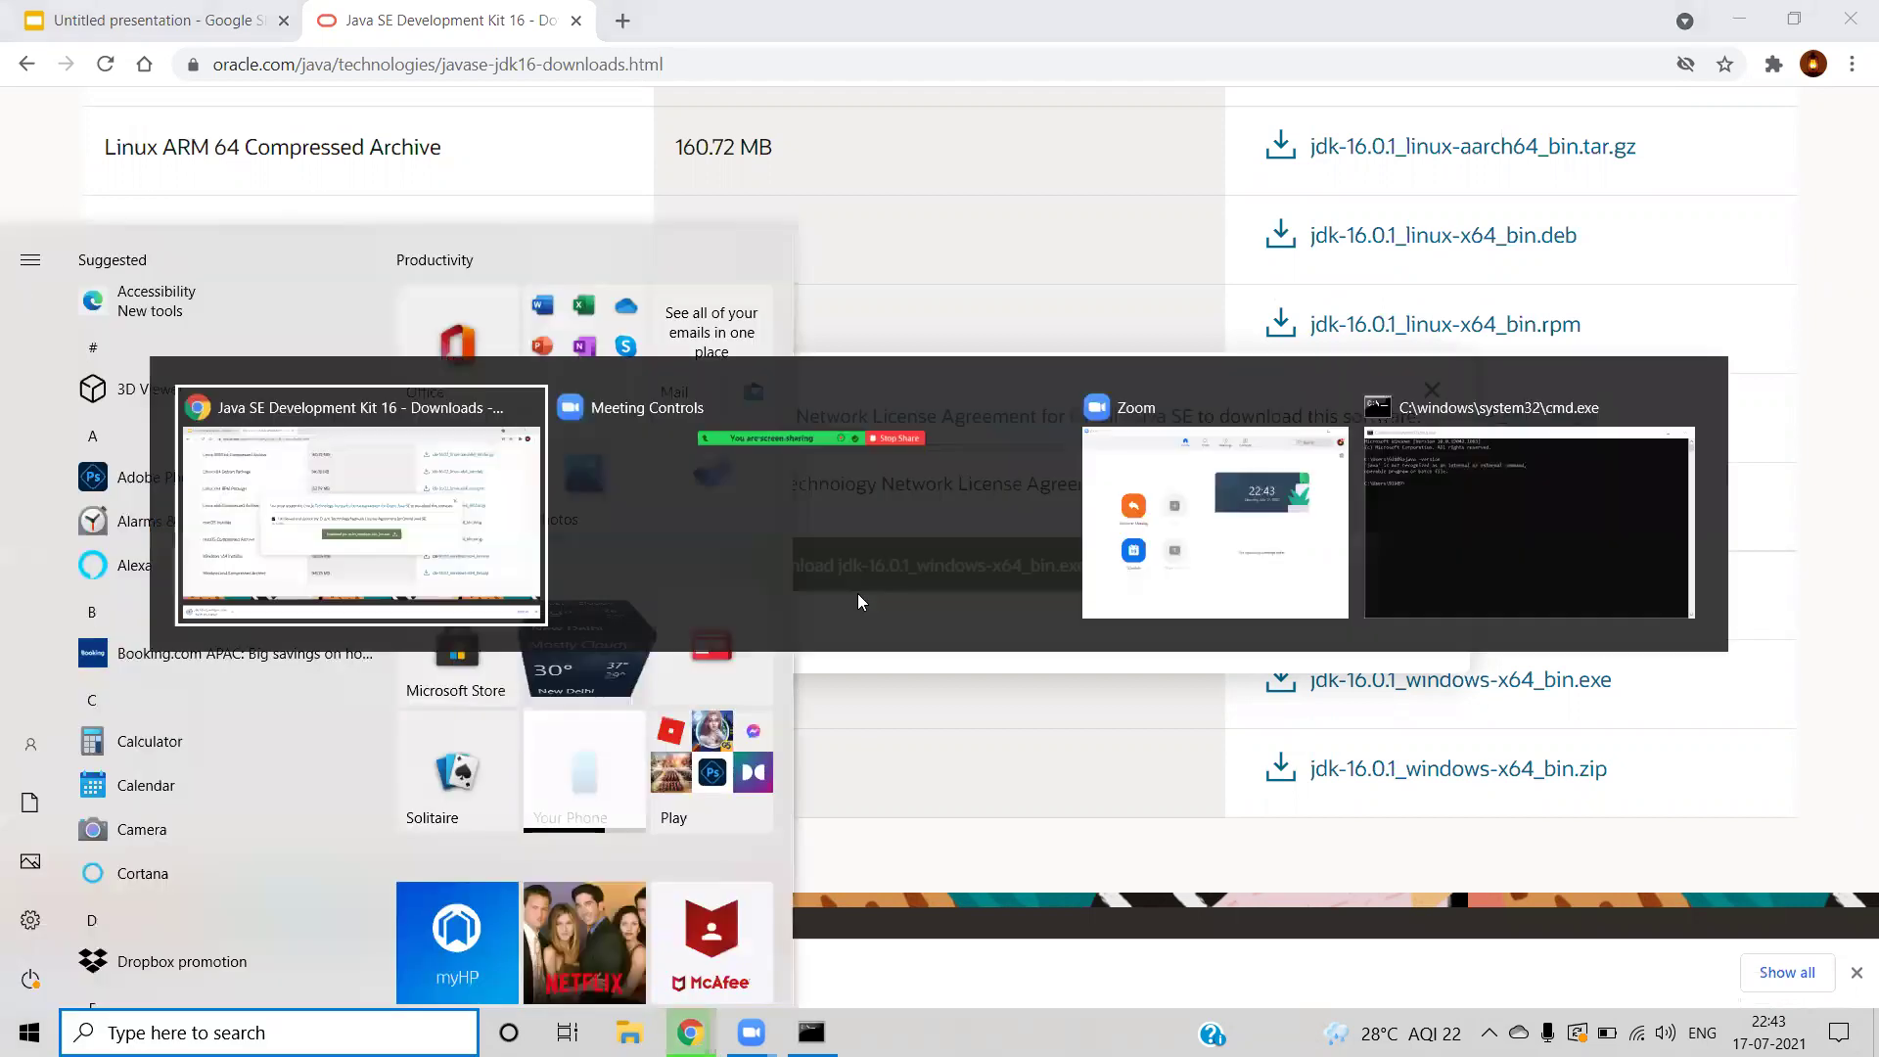
pyautogui.hotkey('alt', 'Tab')
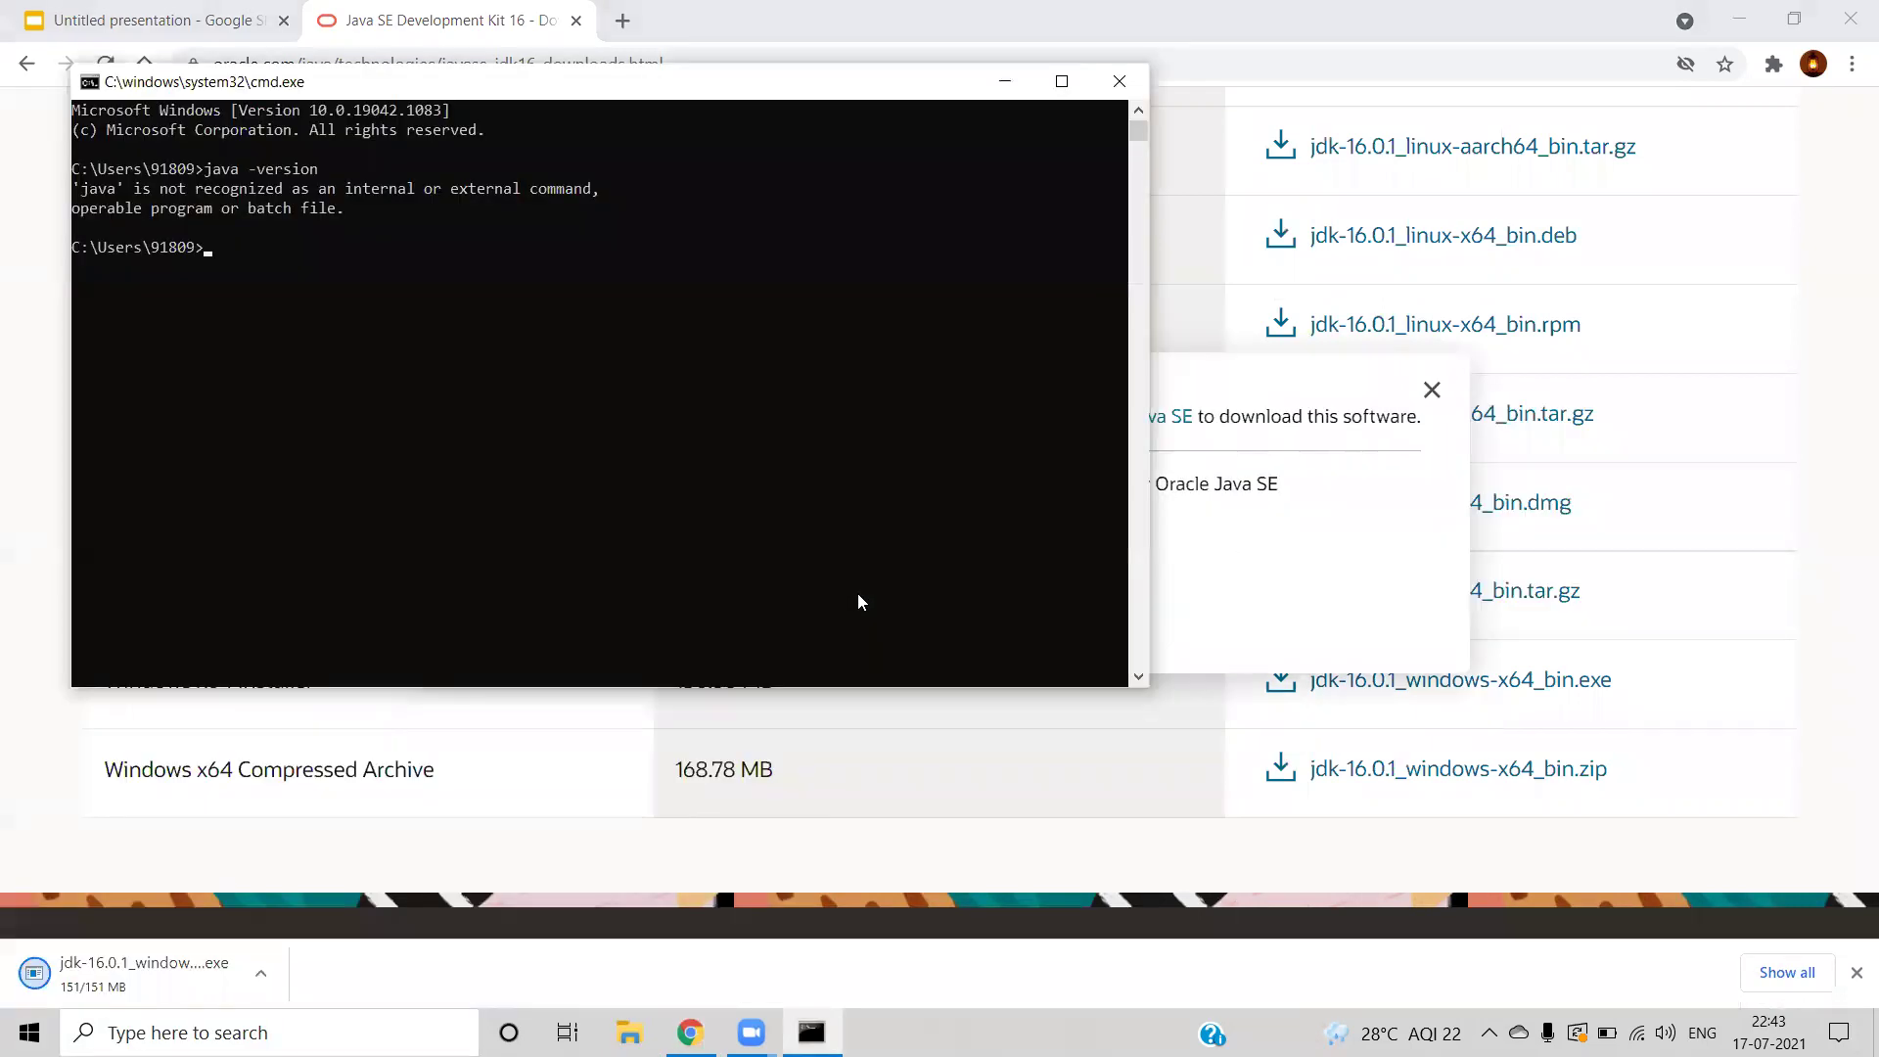
pyautogui.press('Up')
pyautogui.press('Return')
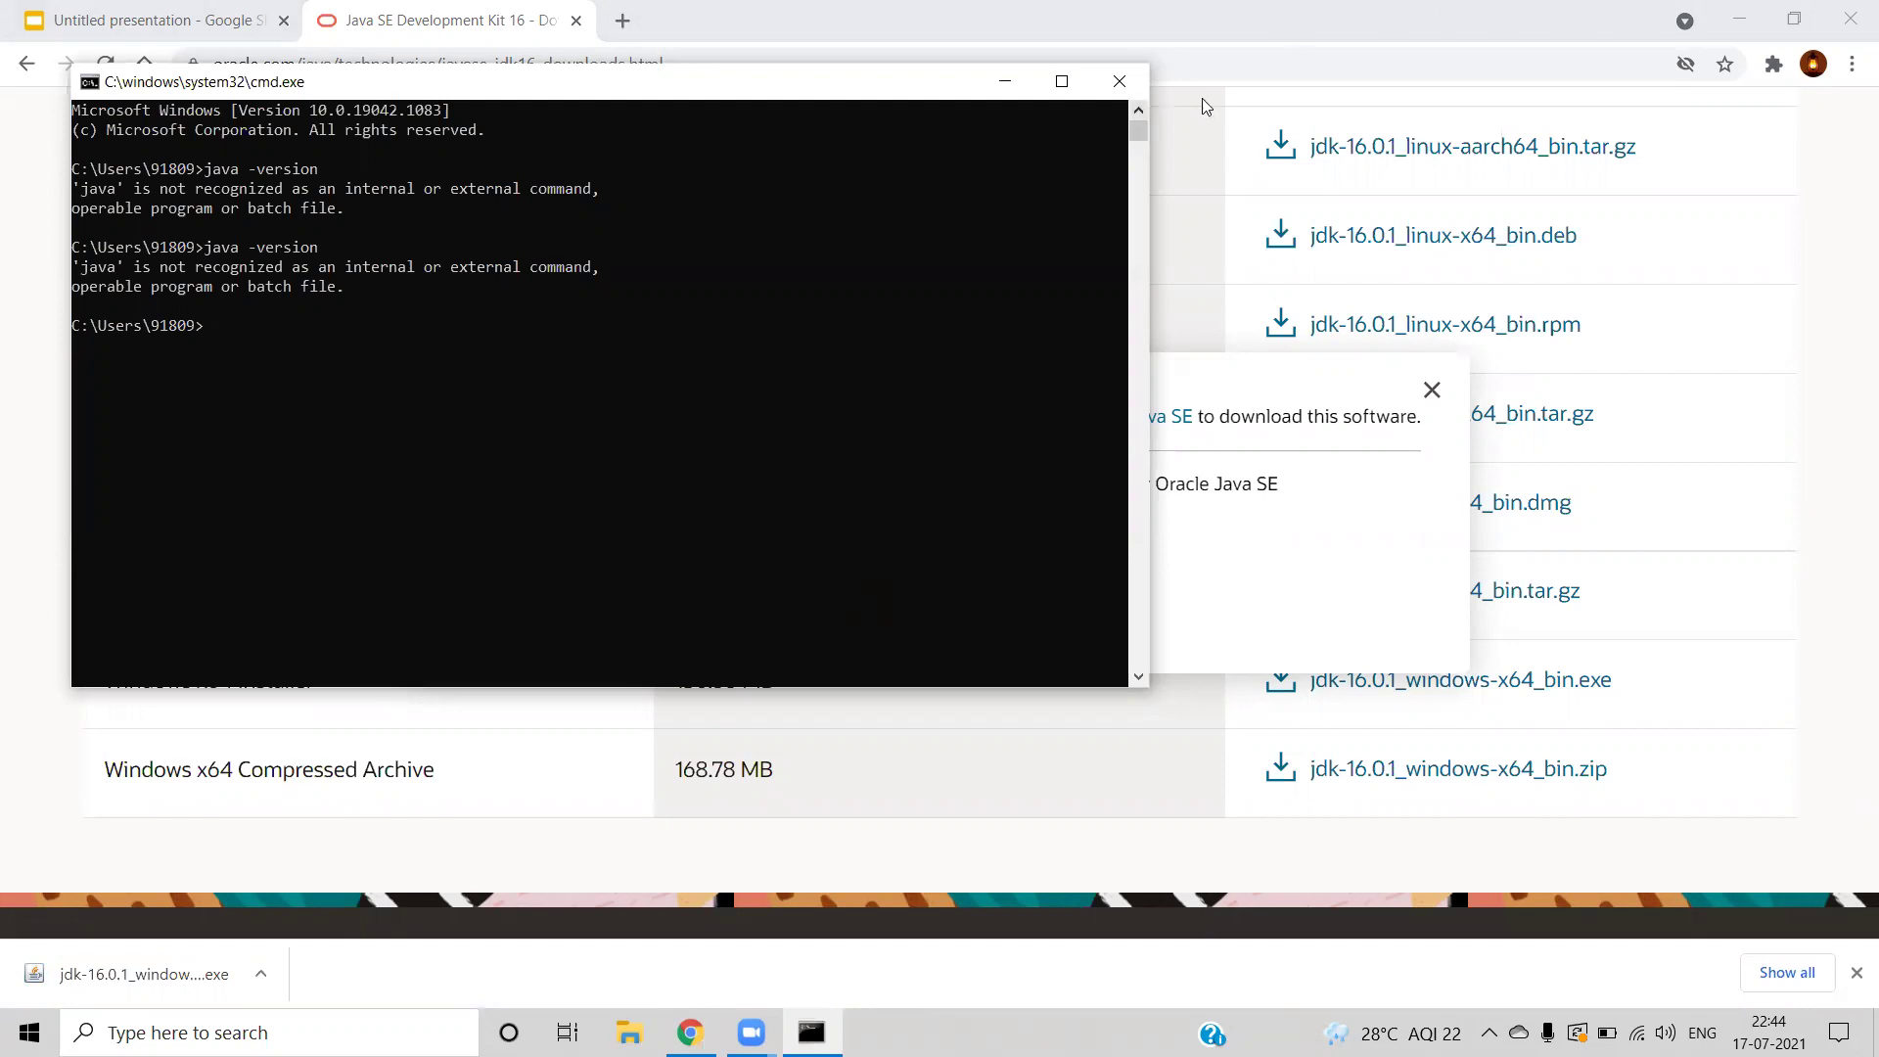
pyautogui.click(1122, 83)
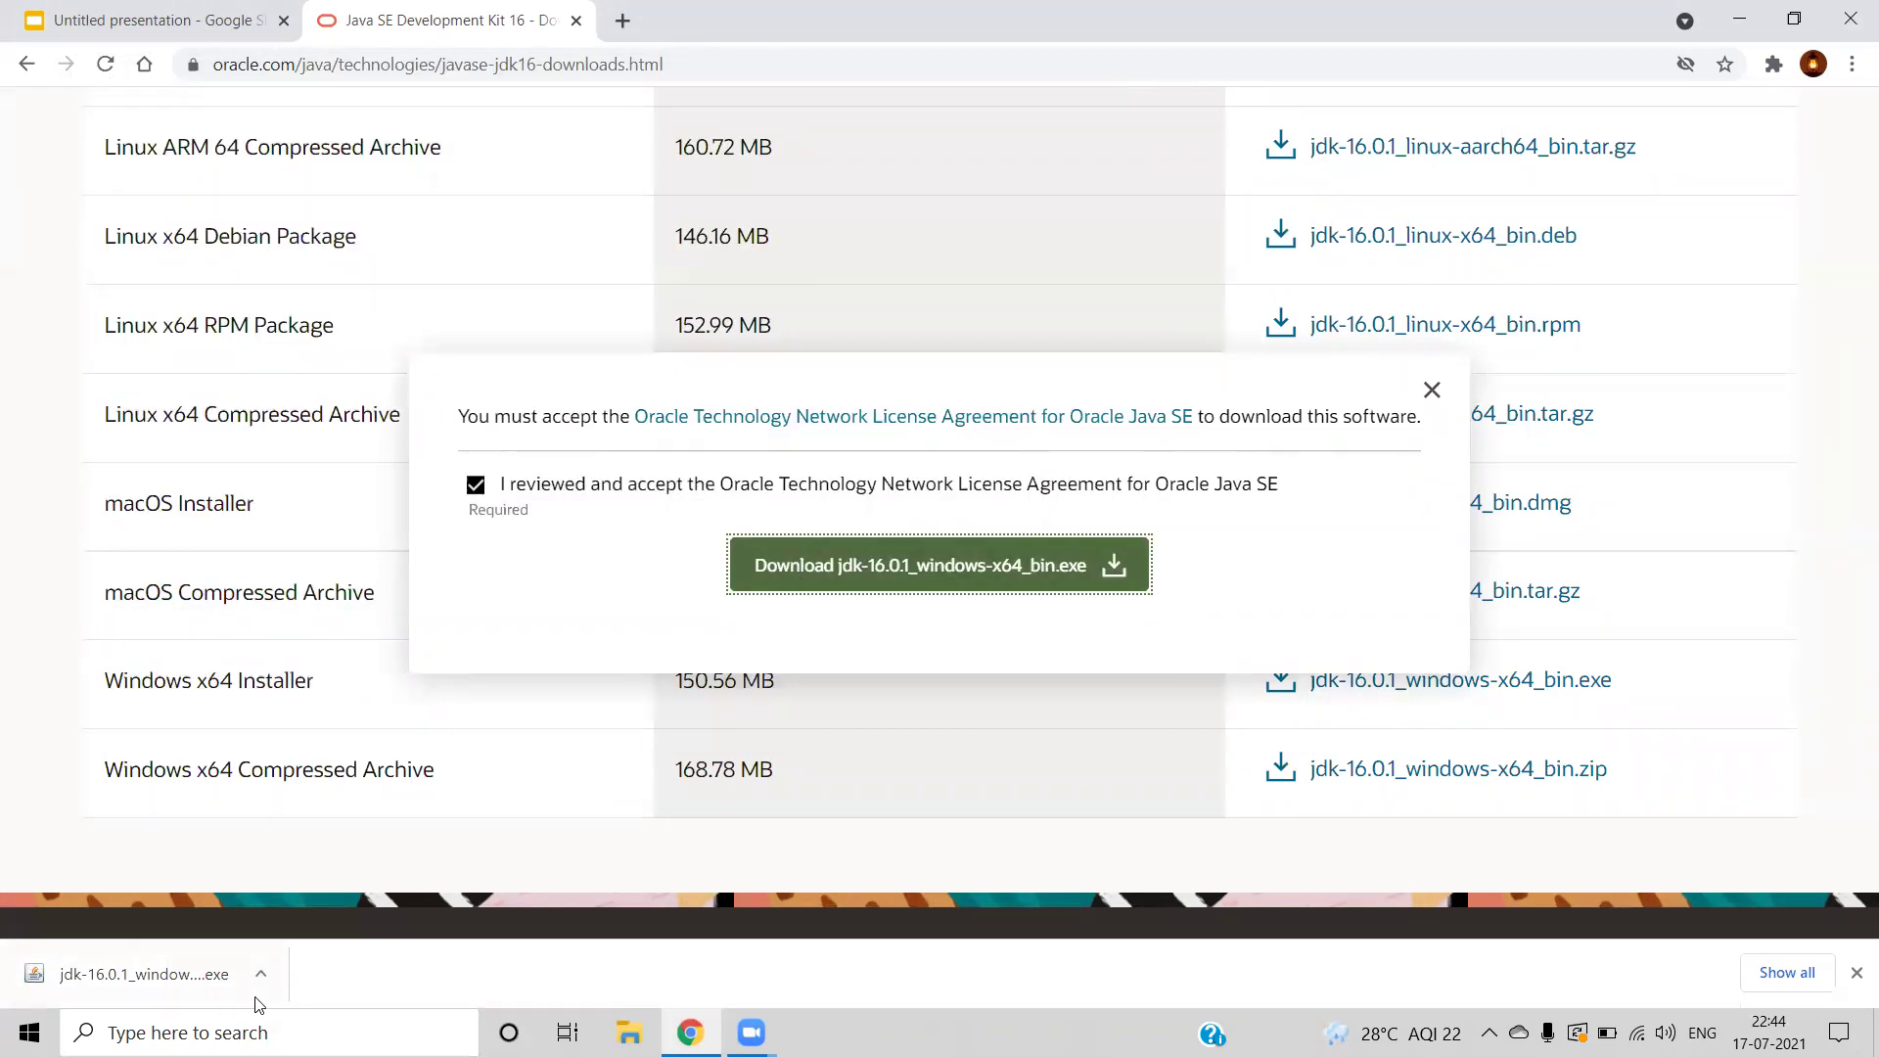
# - Run the downloaded jdk-16.0.1 installer from its folder and install to the default location
pyautogui.click(265, 986)
pyautogui.click(305, 897)
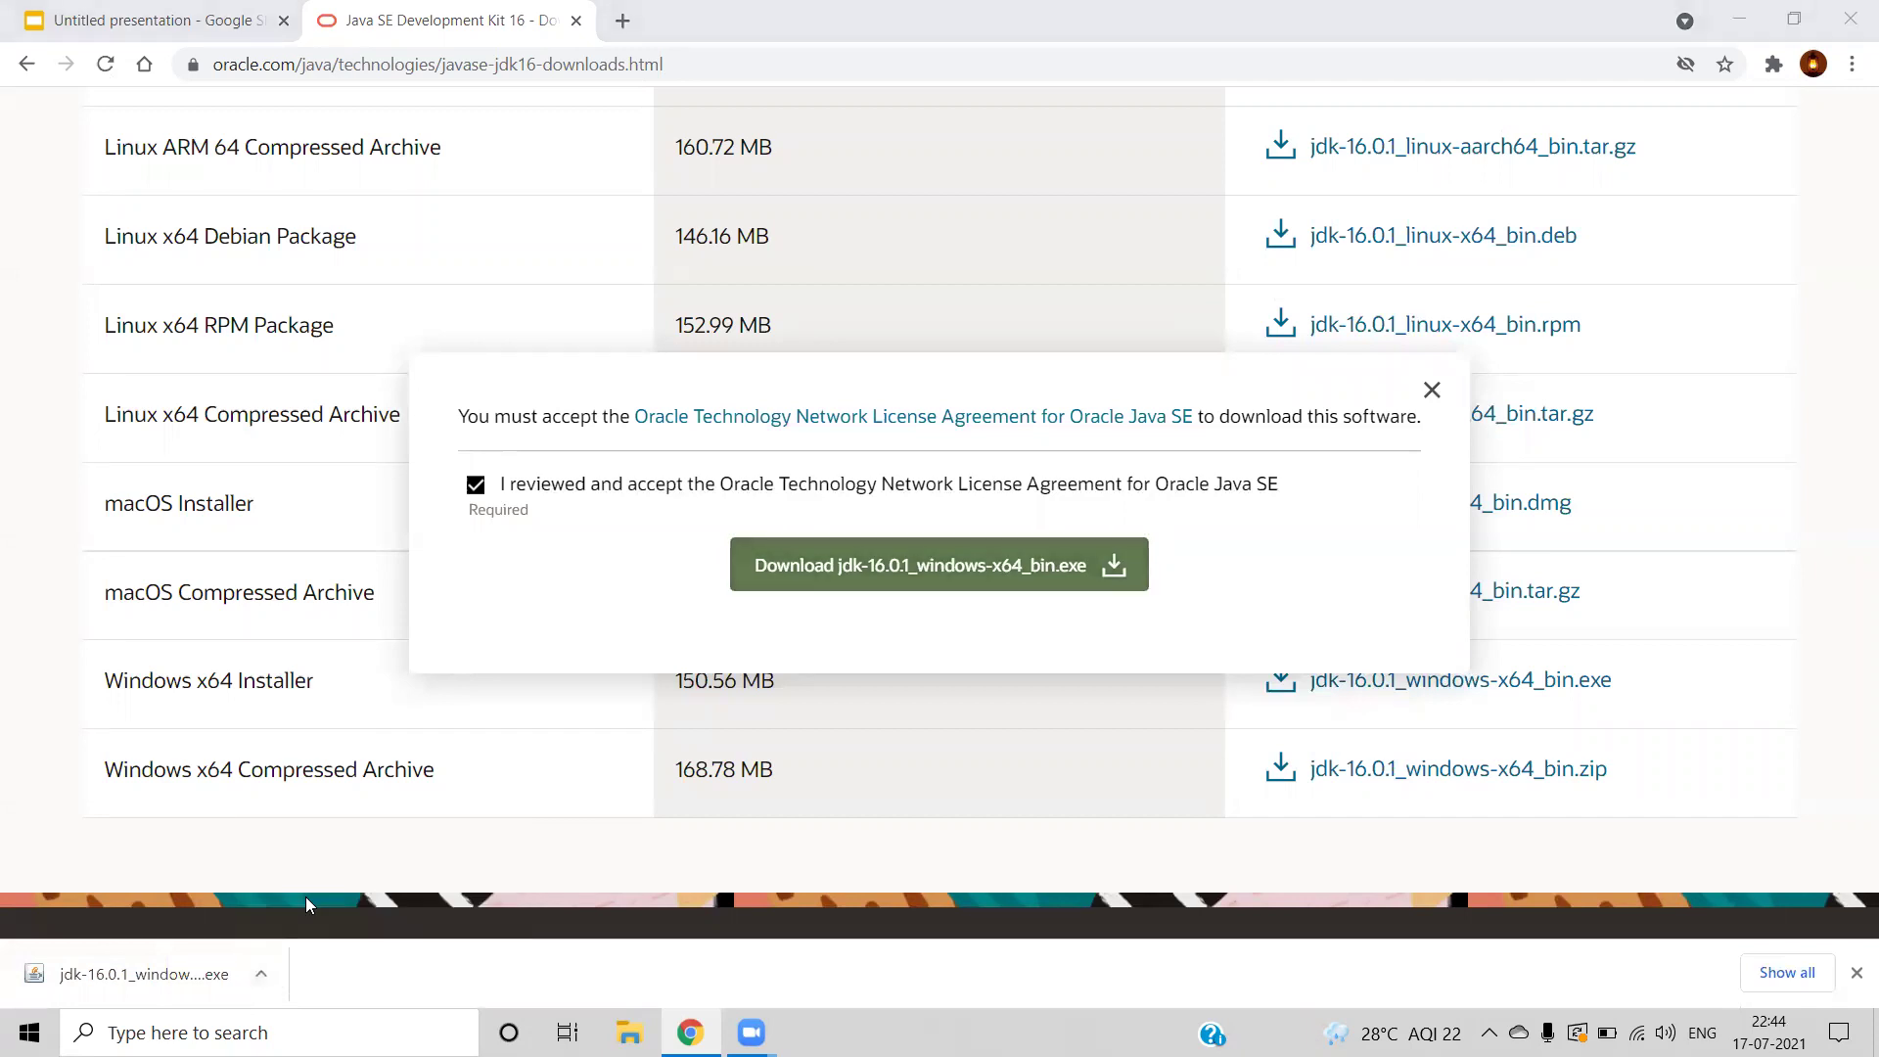
pyautogui.doubleClick(663, 411)
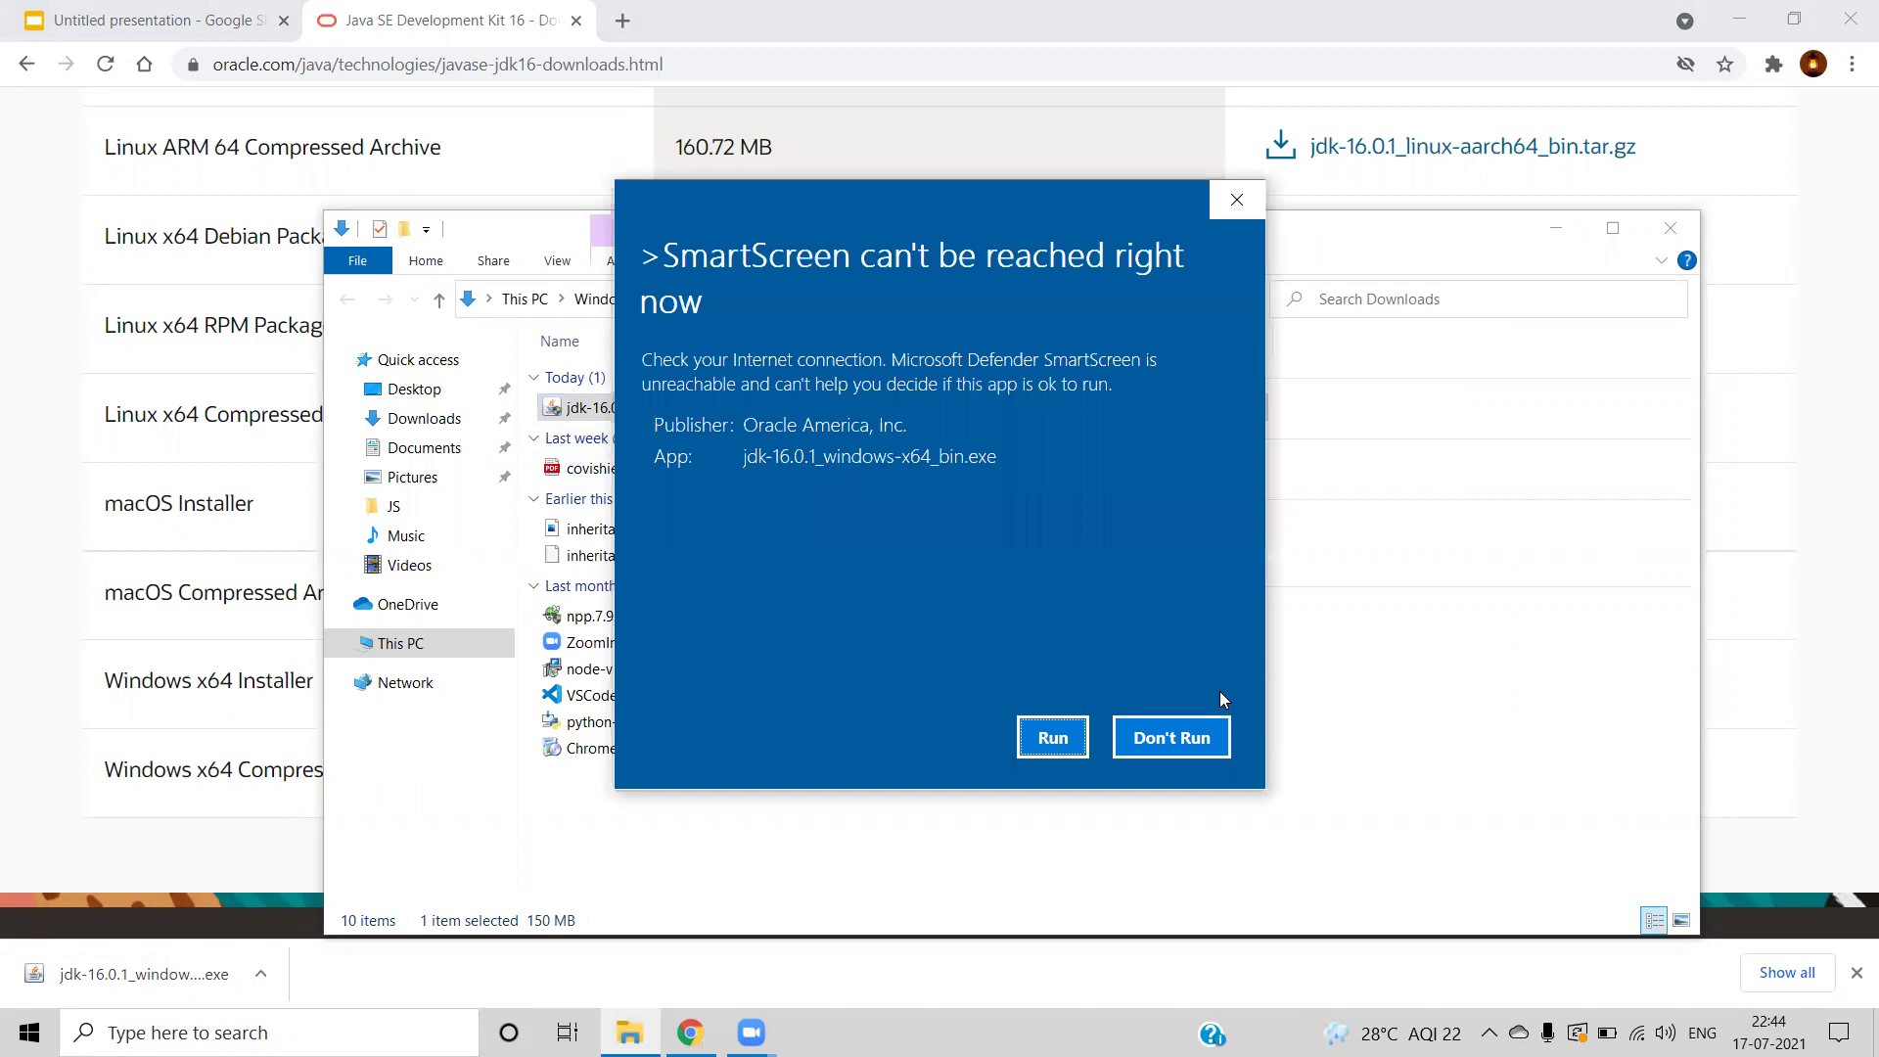
pyautogui.click(1053, 738)
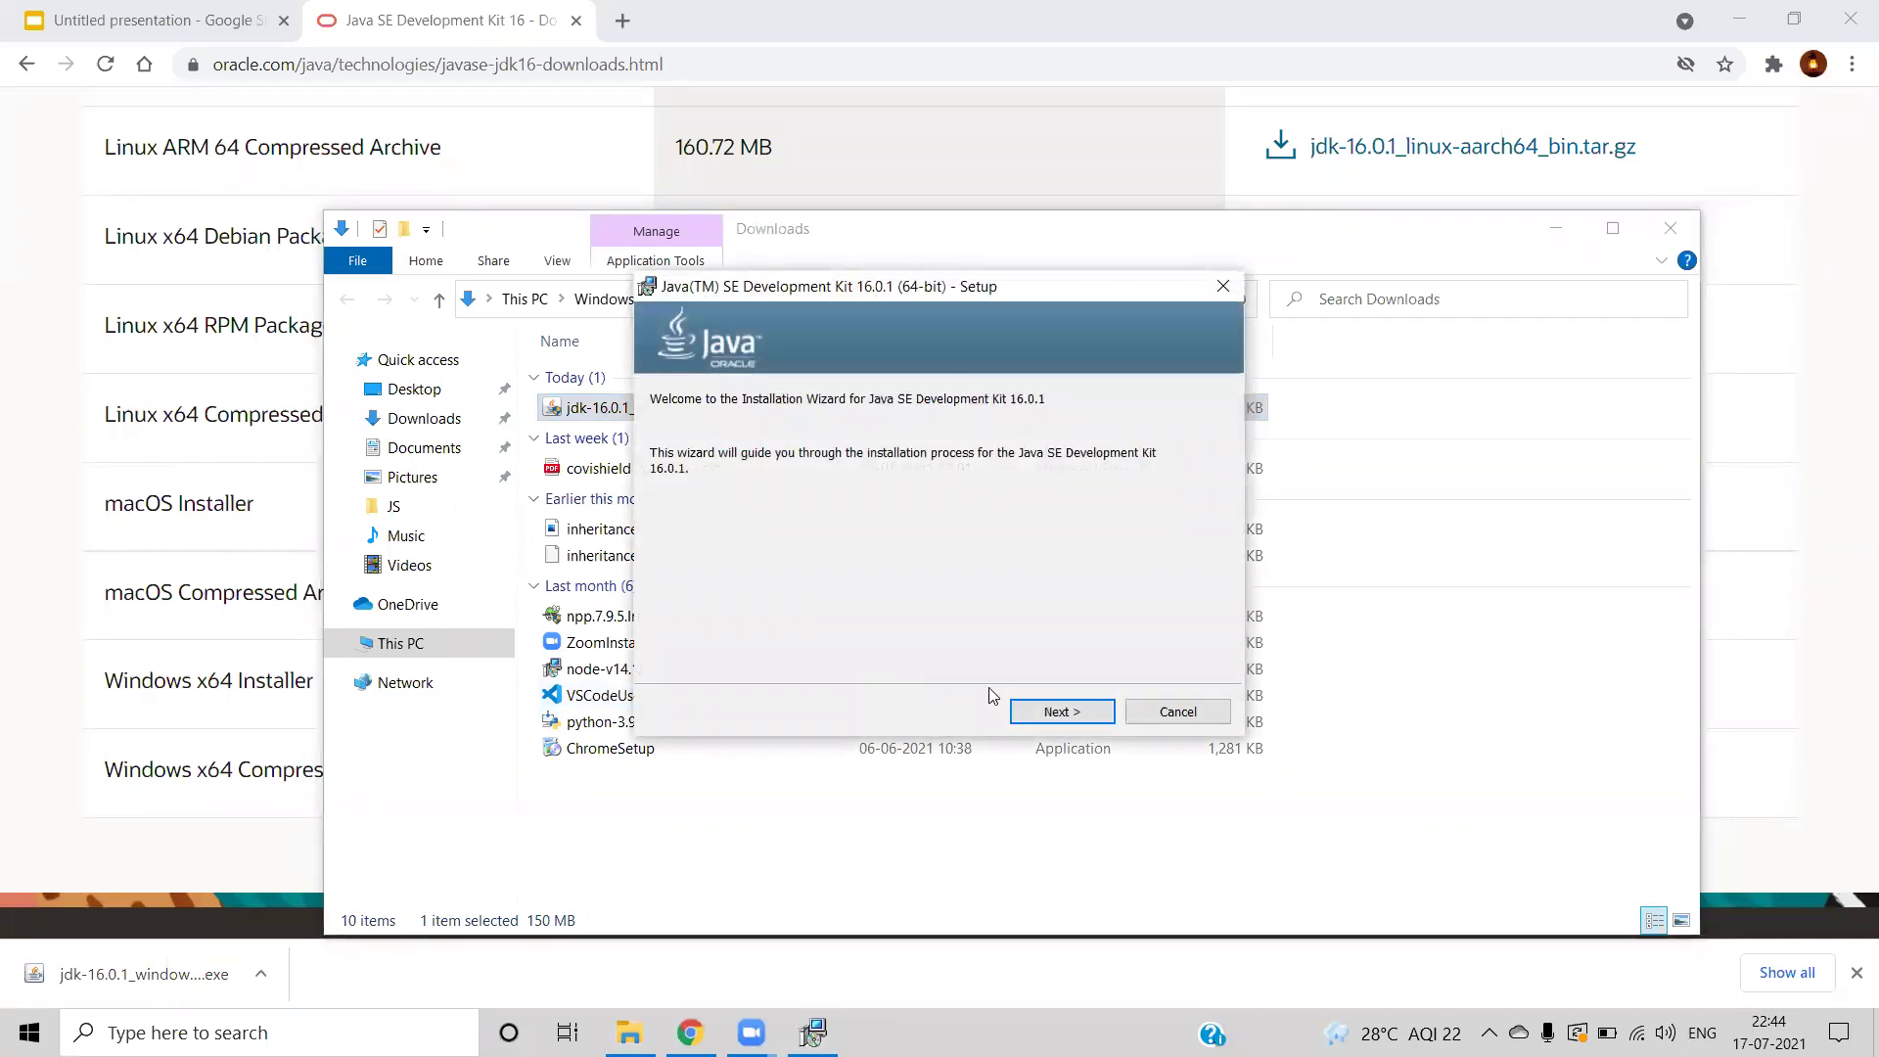
pyautogui.click(1049, 713)
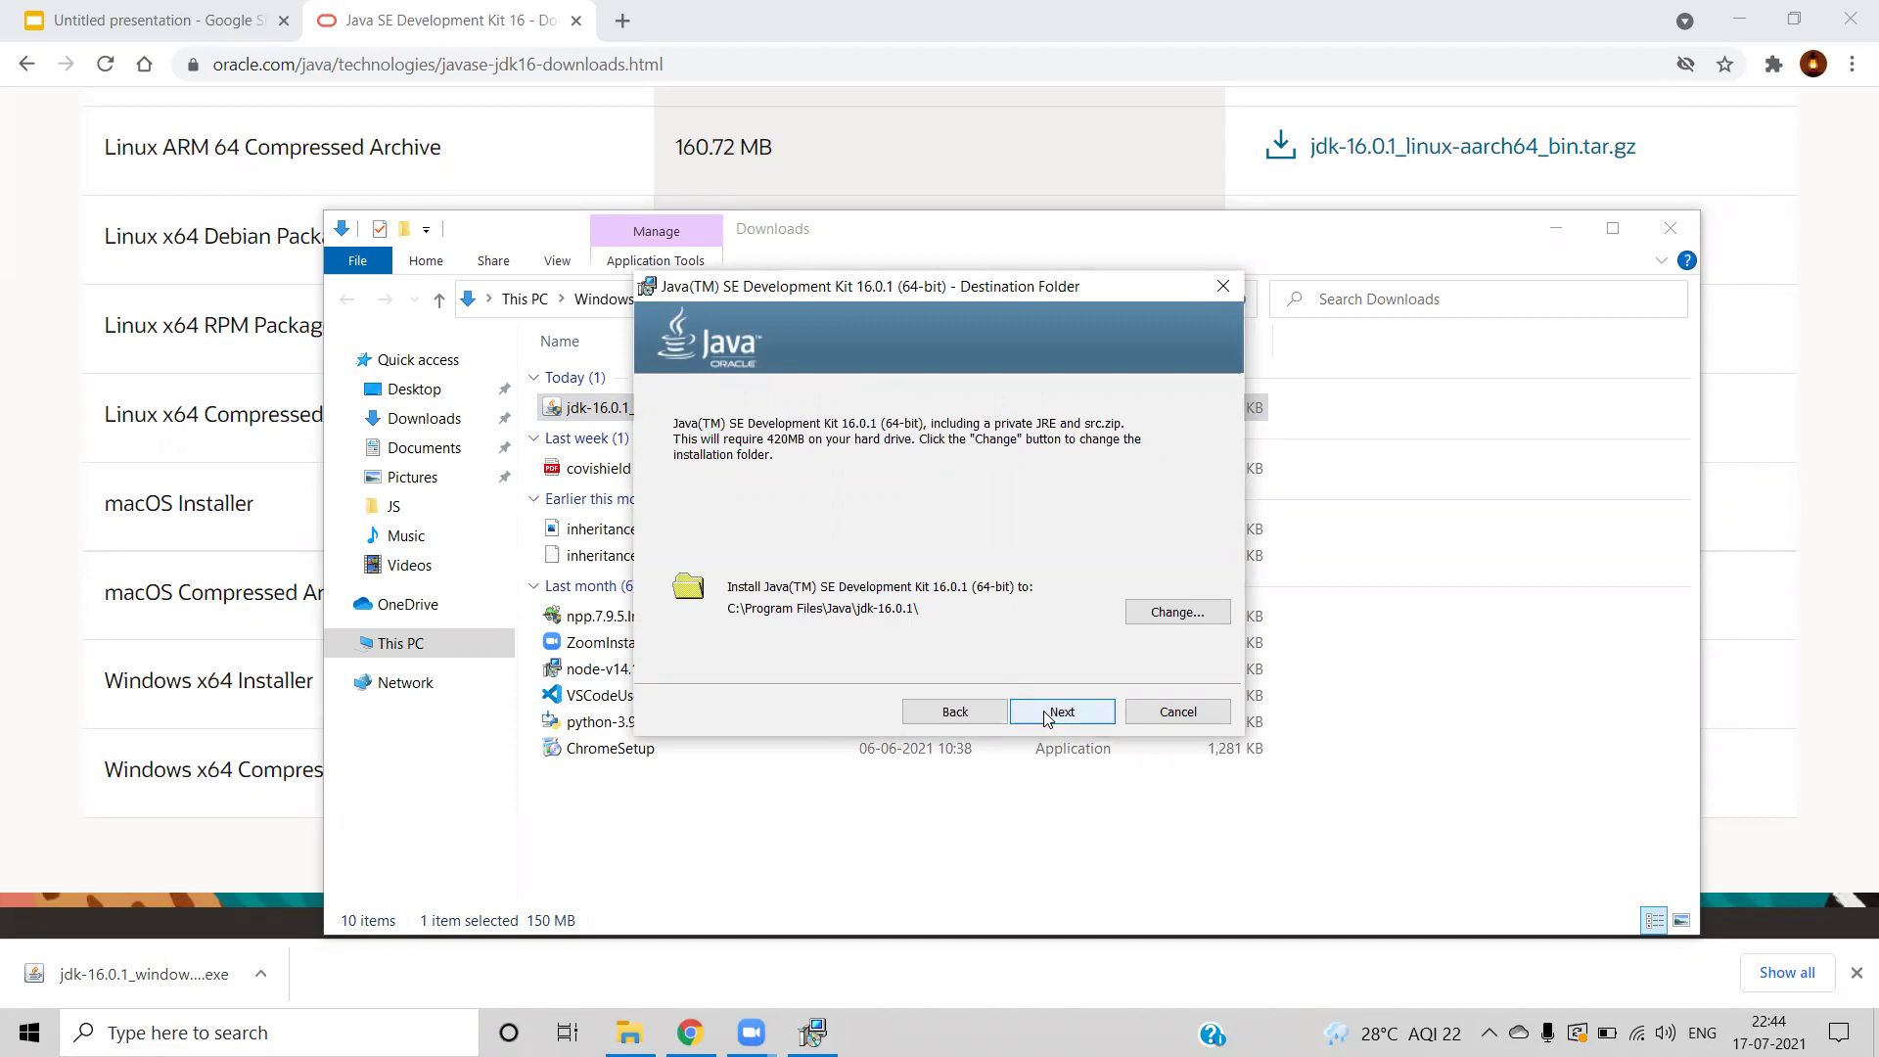
pyautogui.click(1070, 714)
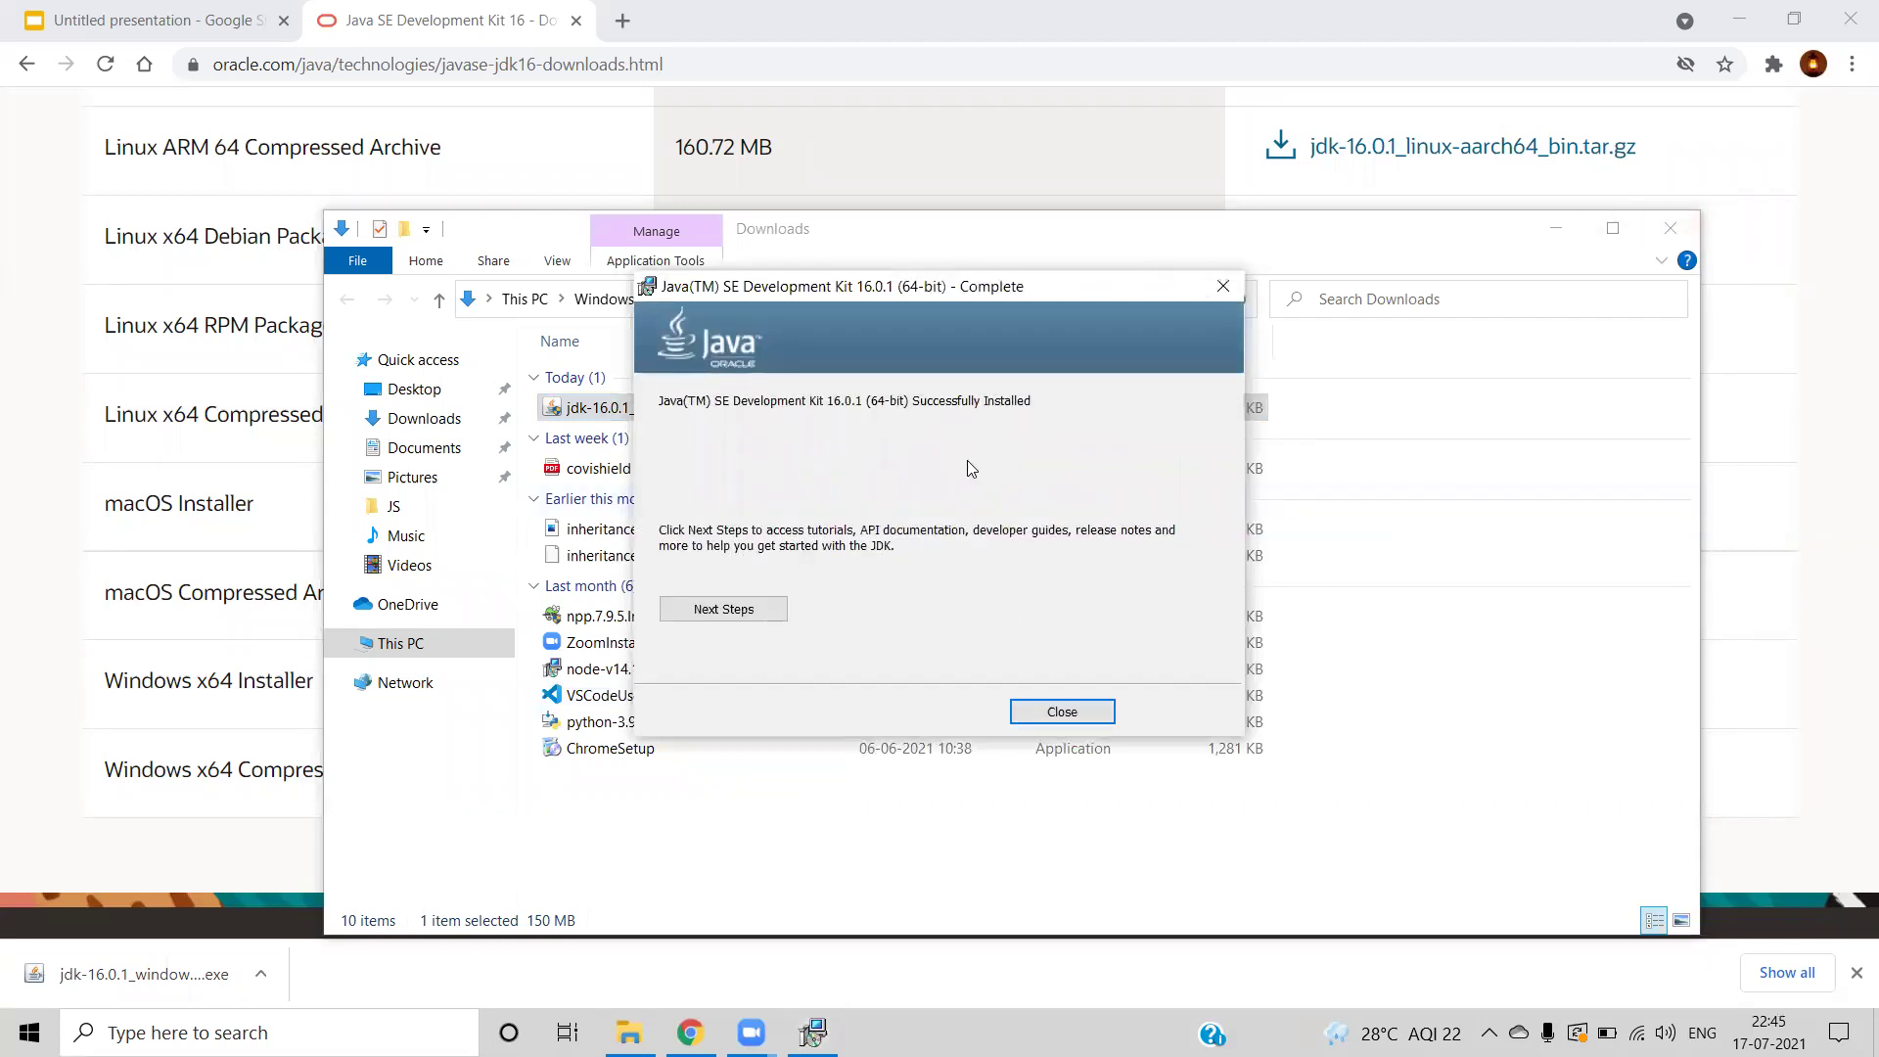
pyautogui.click(1057, 712)
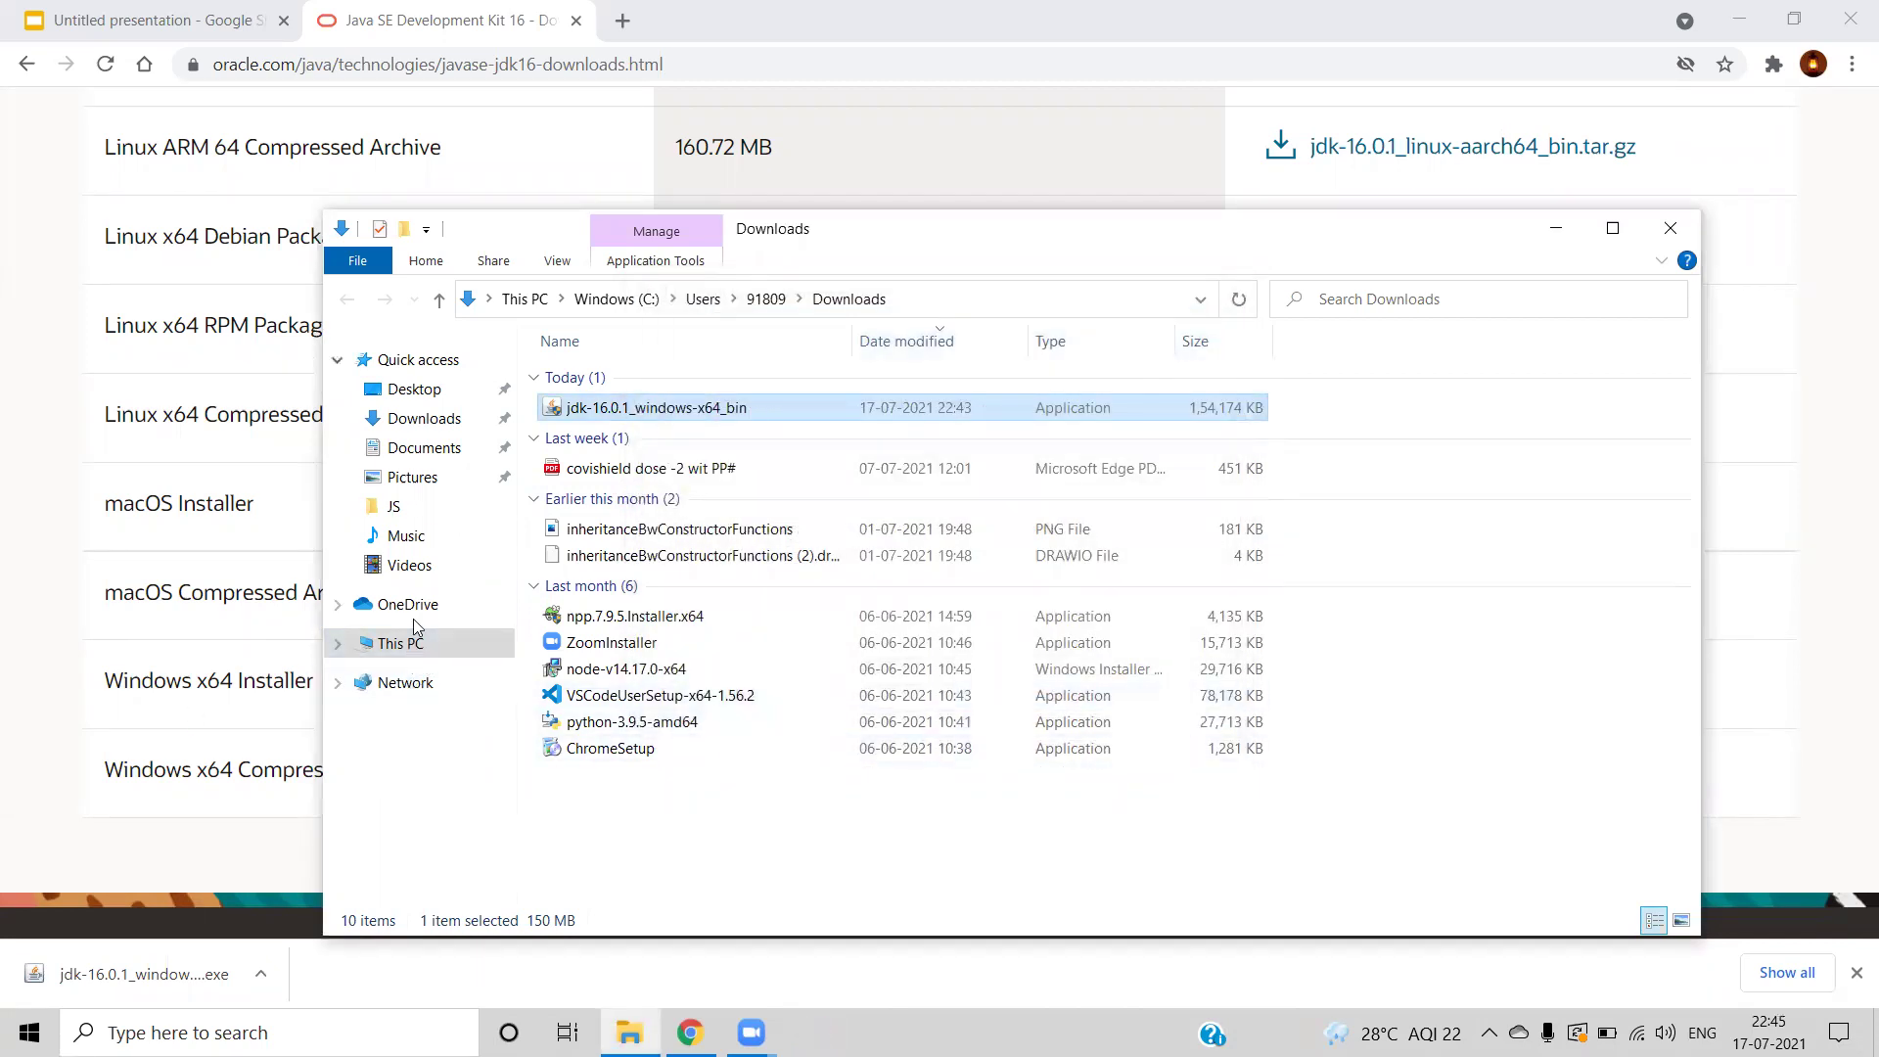
# - Browse to C:\Program Files\Java\jdk-16.0.1\bin to find java and javac, then open Run
pyautogui.click(407, 643)
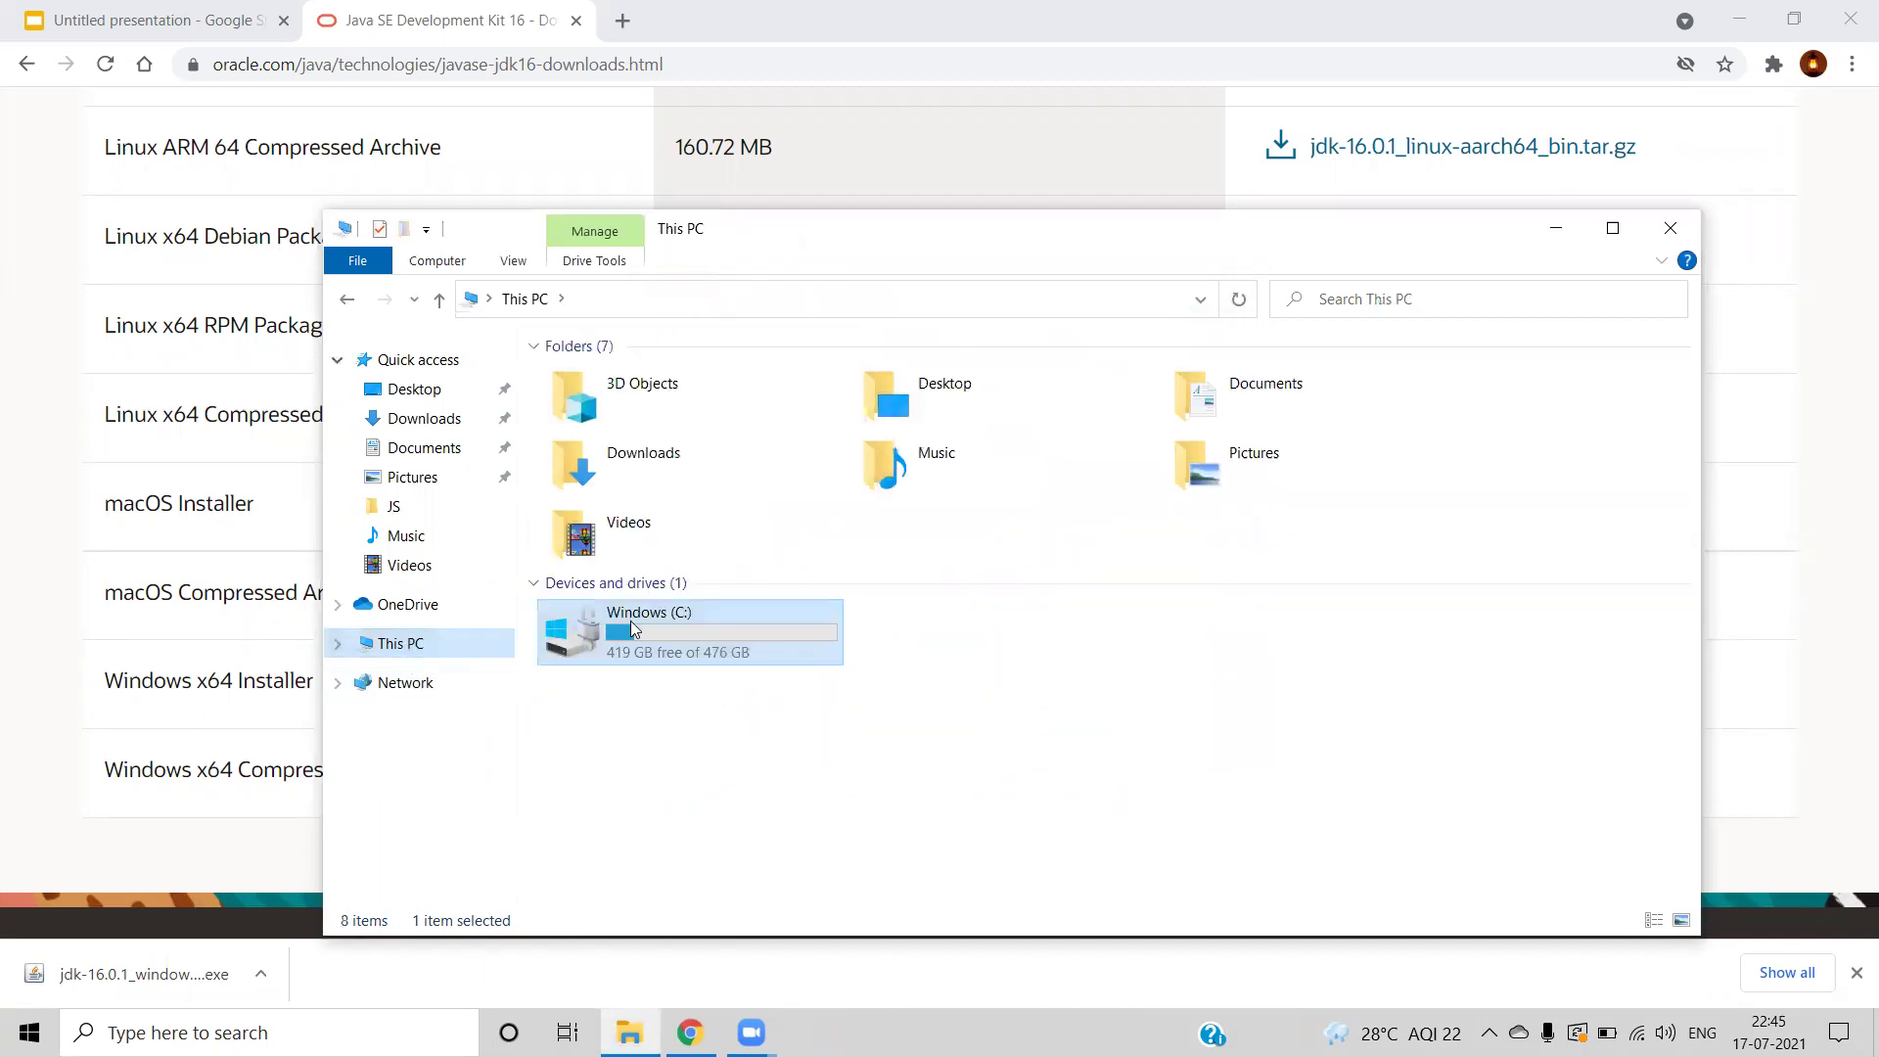
pyautogui.doubleClick(630, 621)
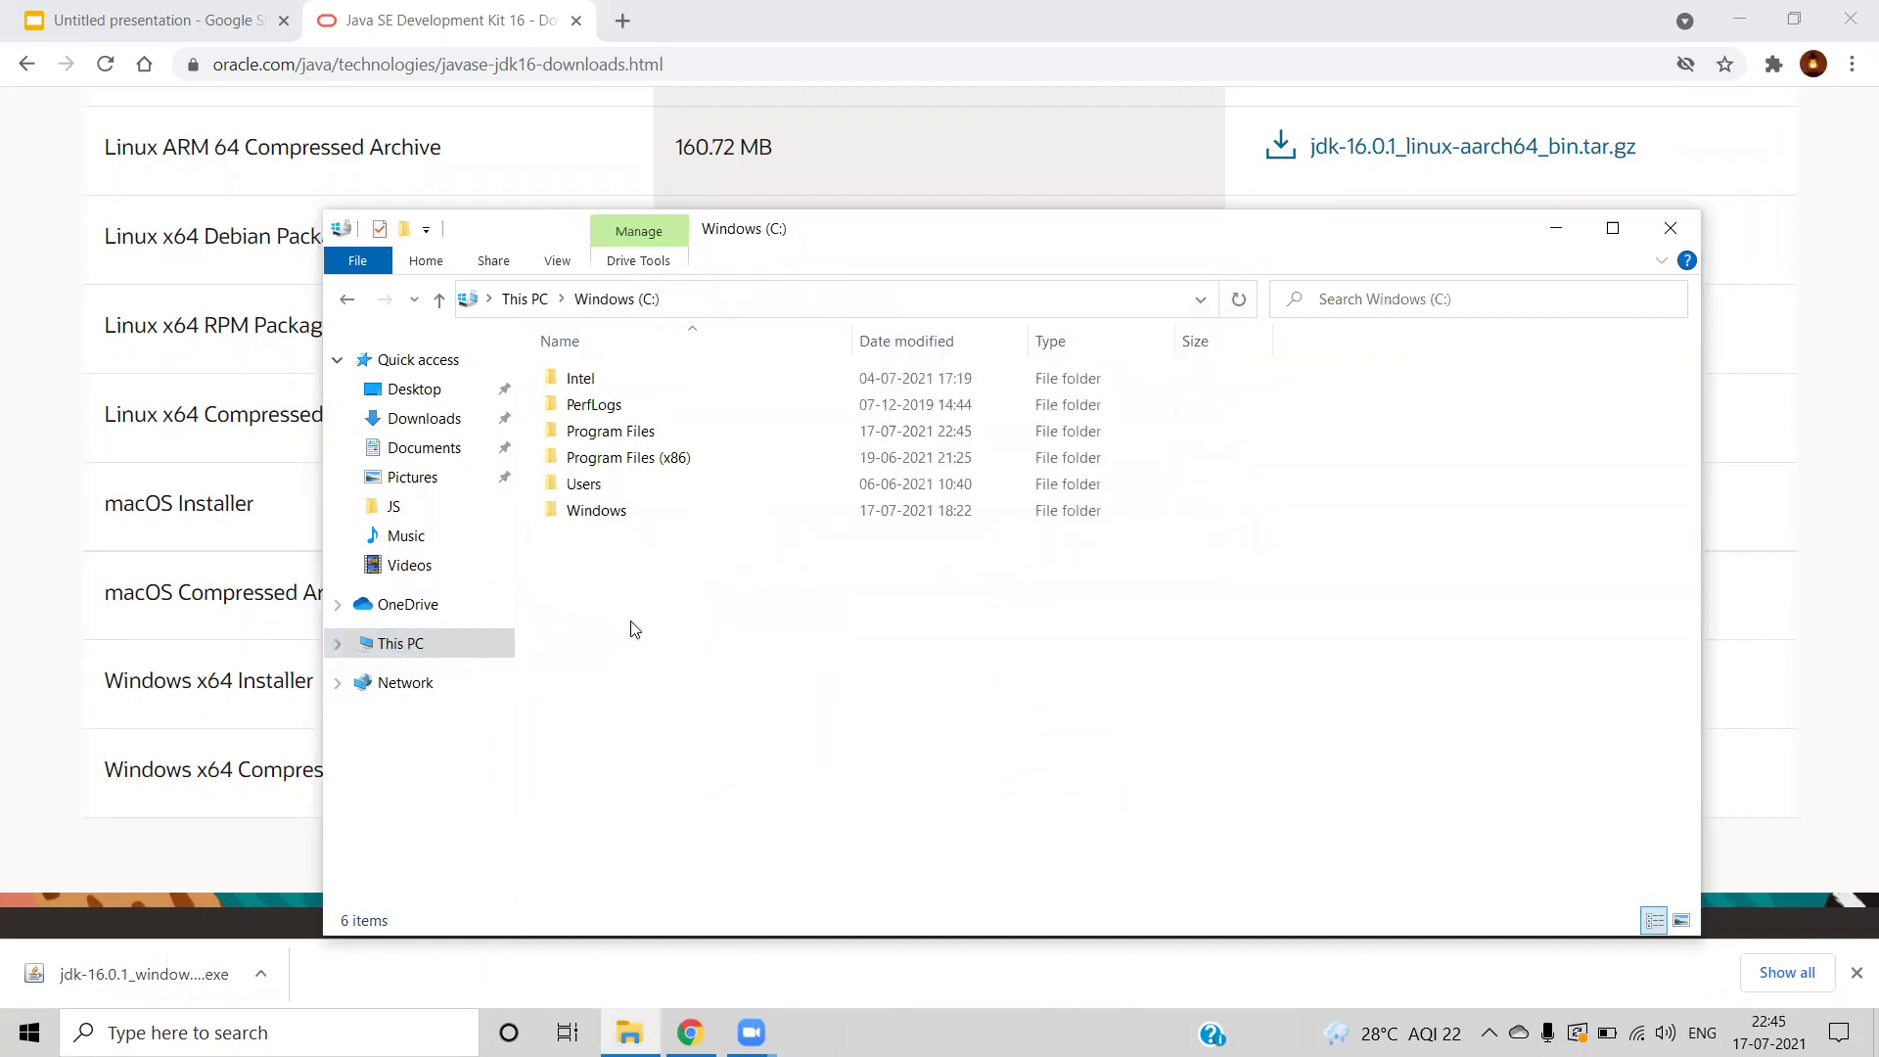
pyautogui.doubleClick(591, 434)
pyautogui.doubleClick(593, 511)
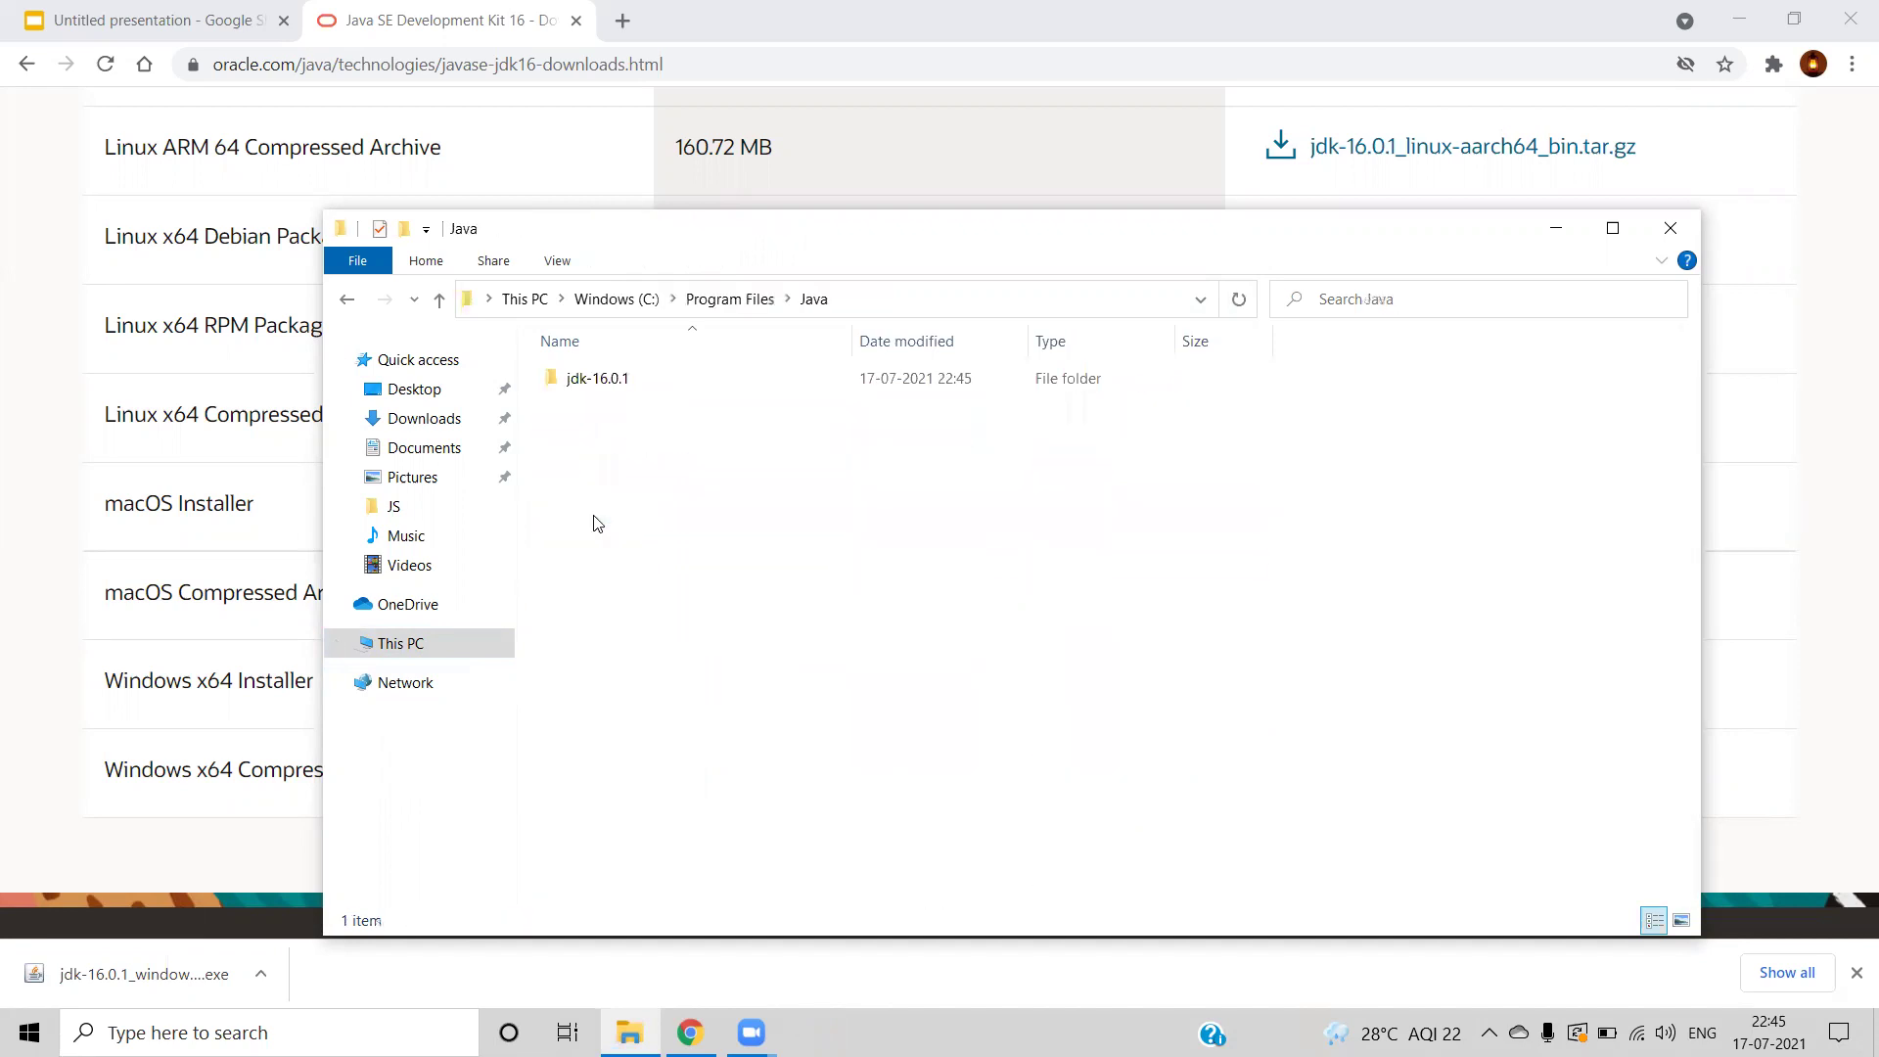
pyautogui.doubleClick(601, 380)
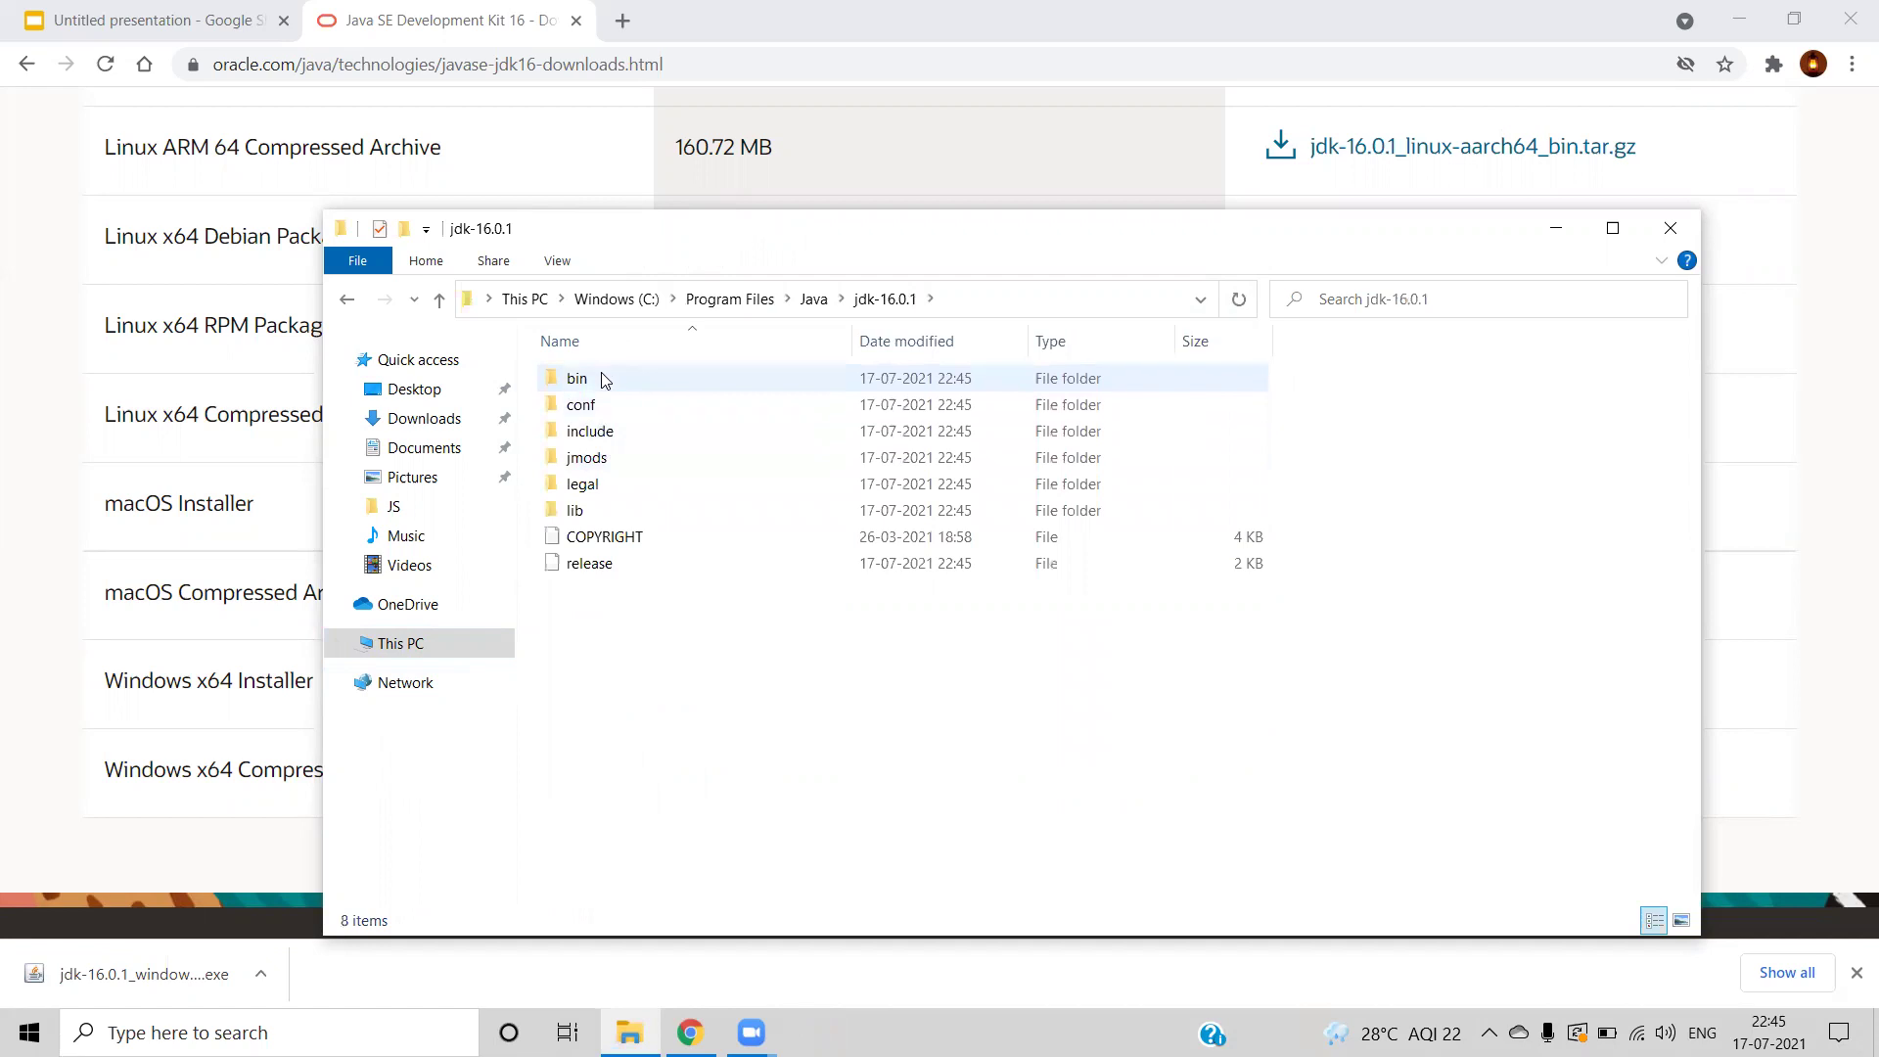
pyautogui.doubleClick(603, 388)
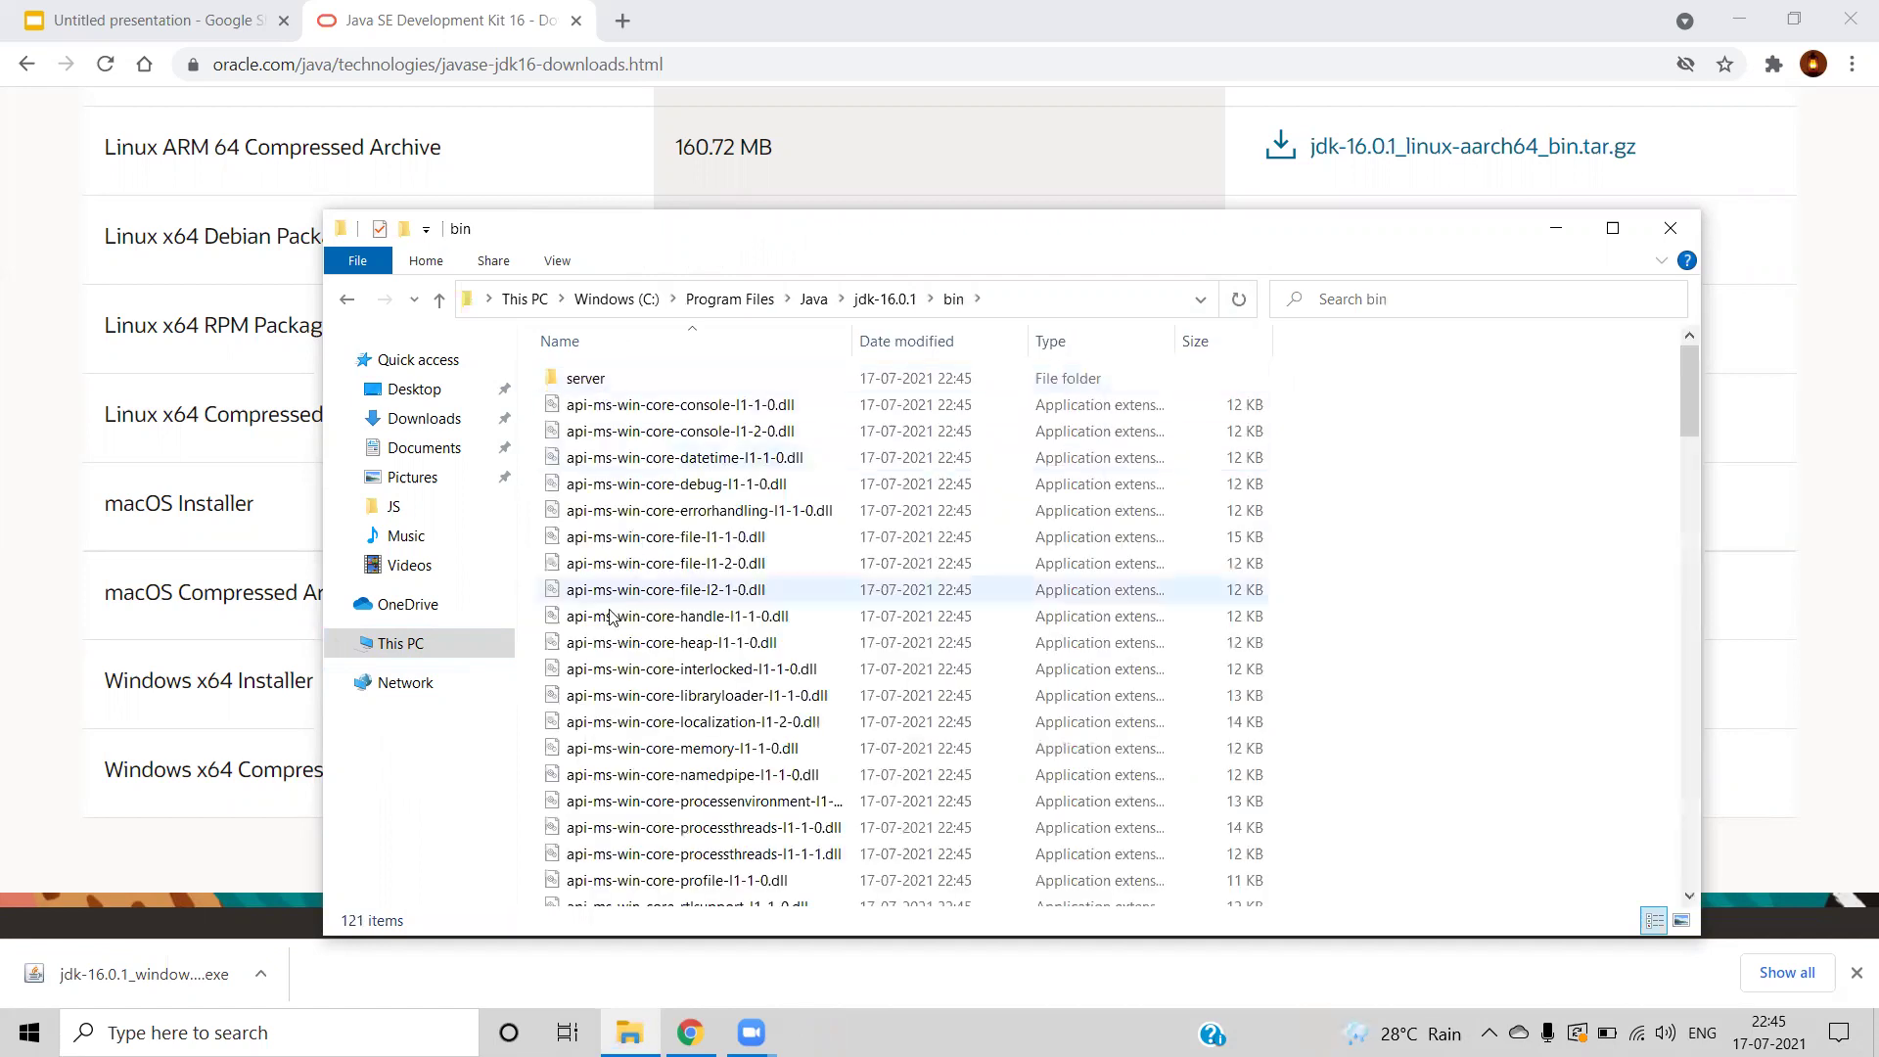
pyautogui.scroll(-18, 610, 616)
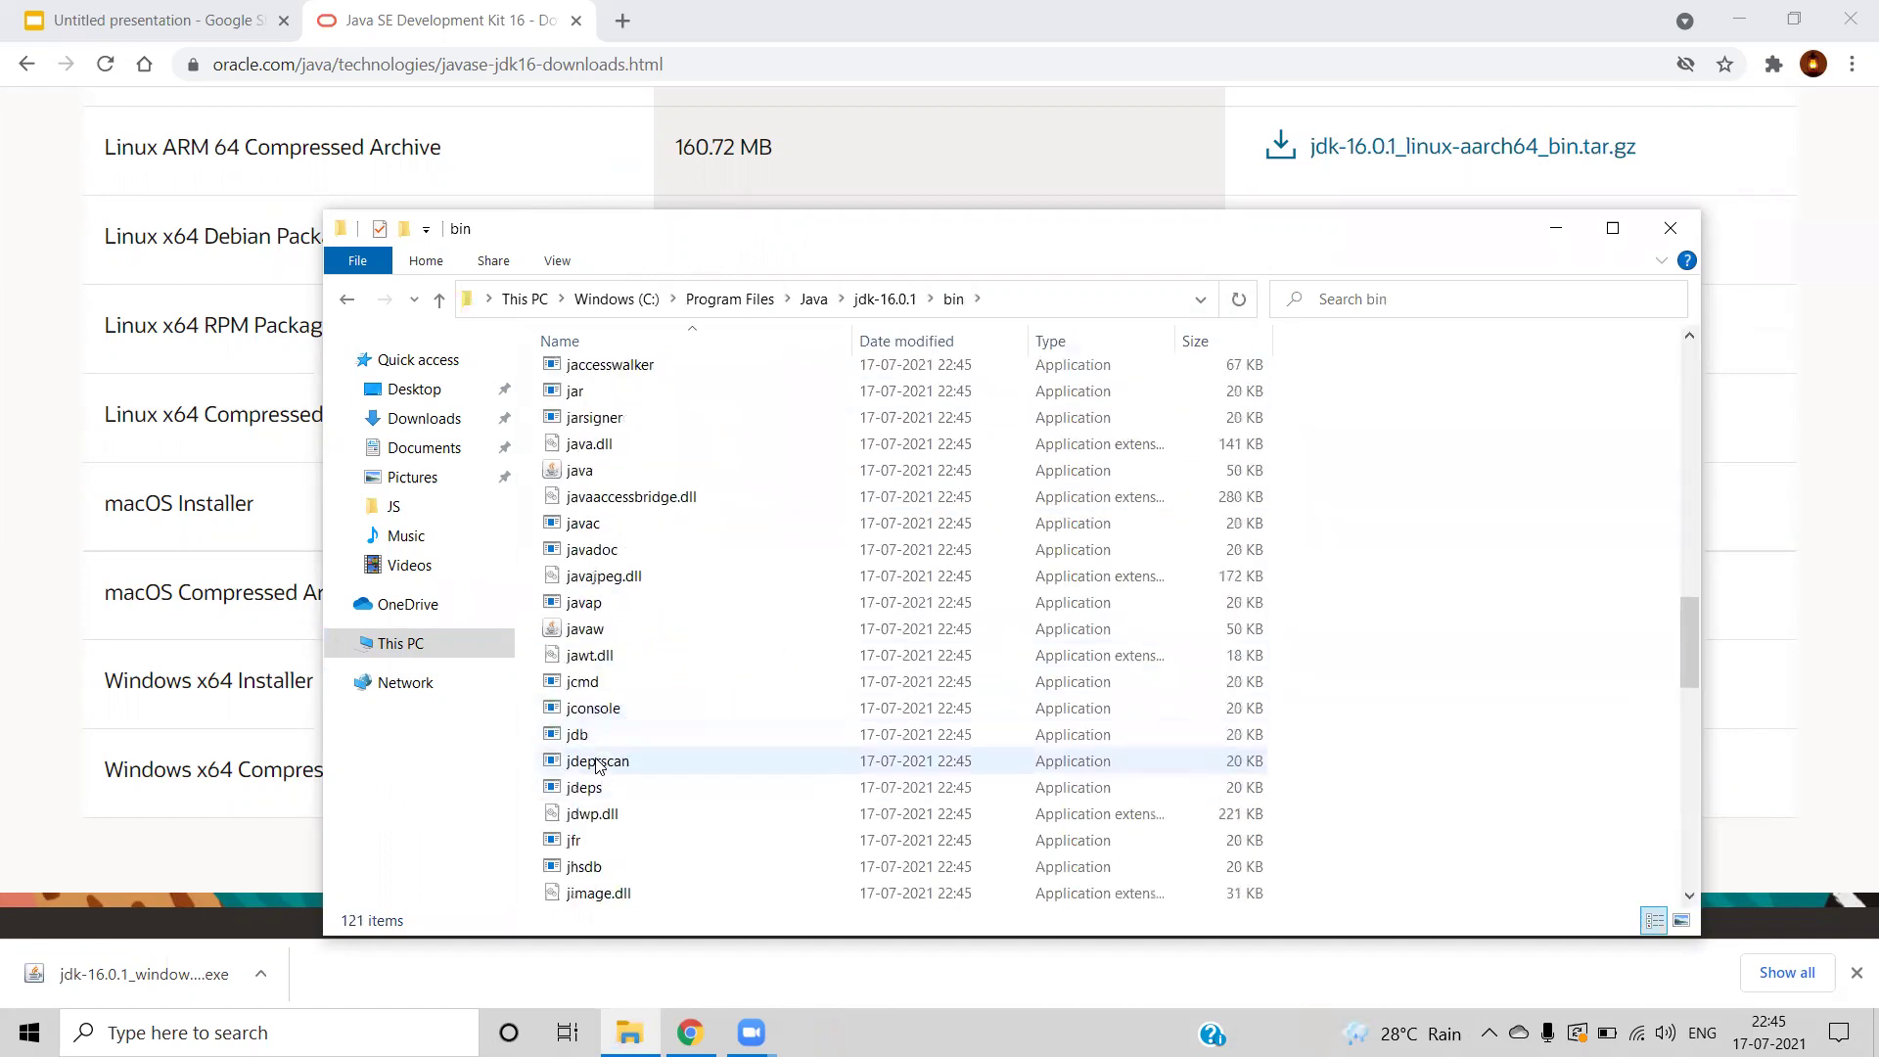
pyautogui.scroll(6, 602, 744)
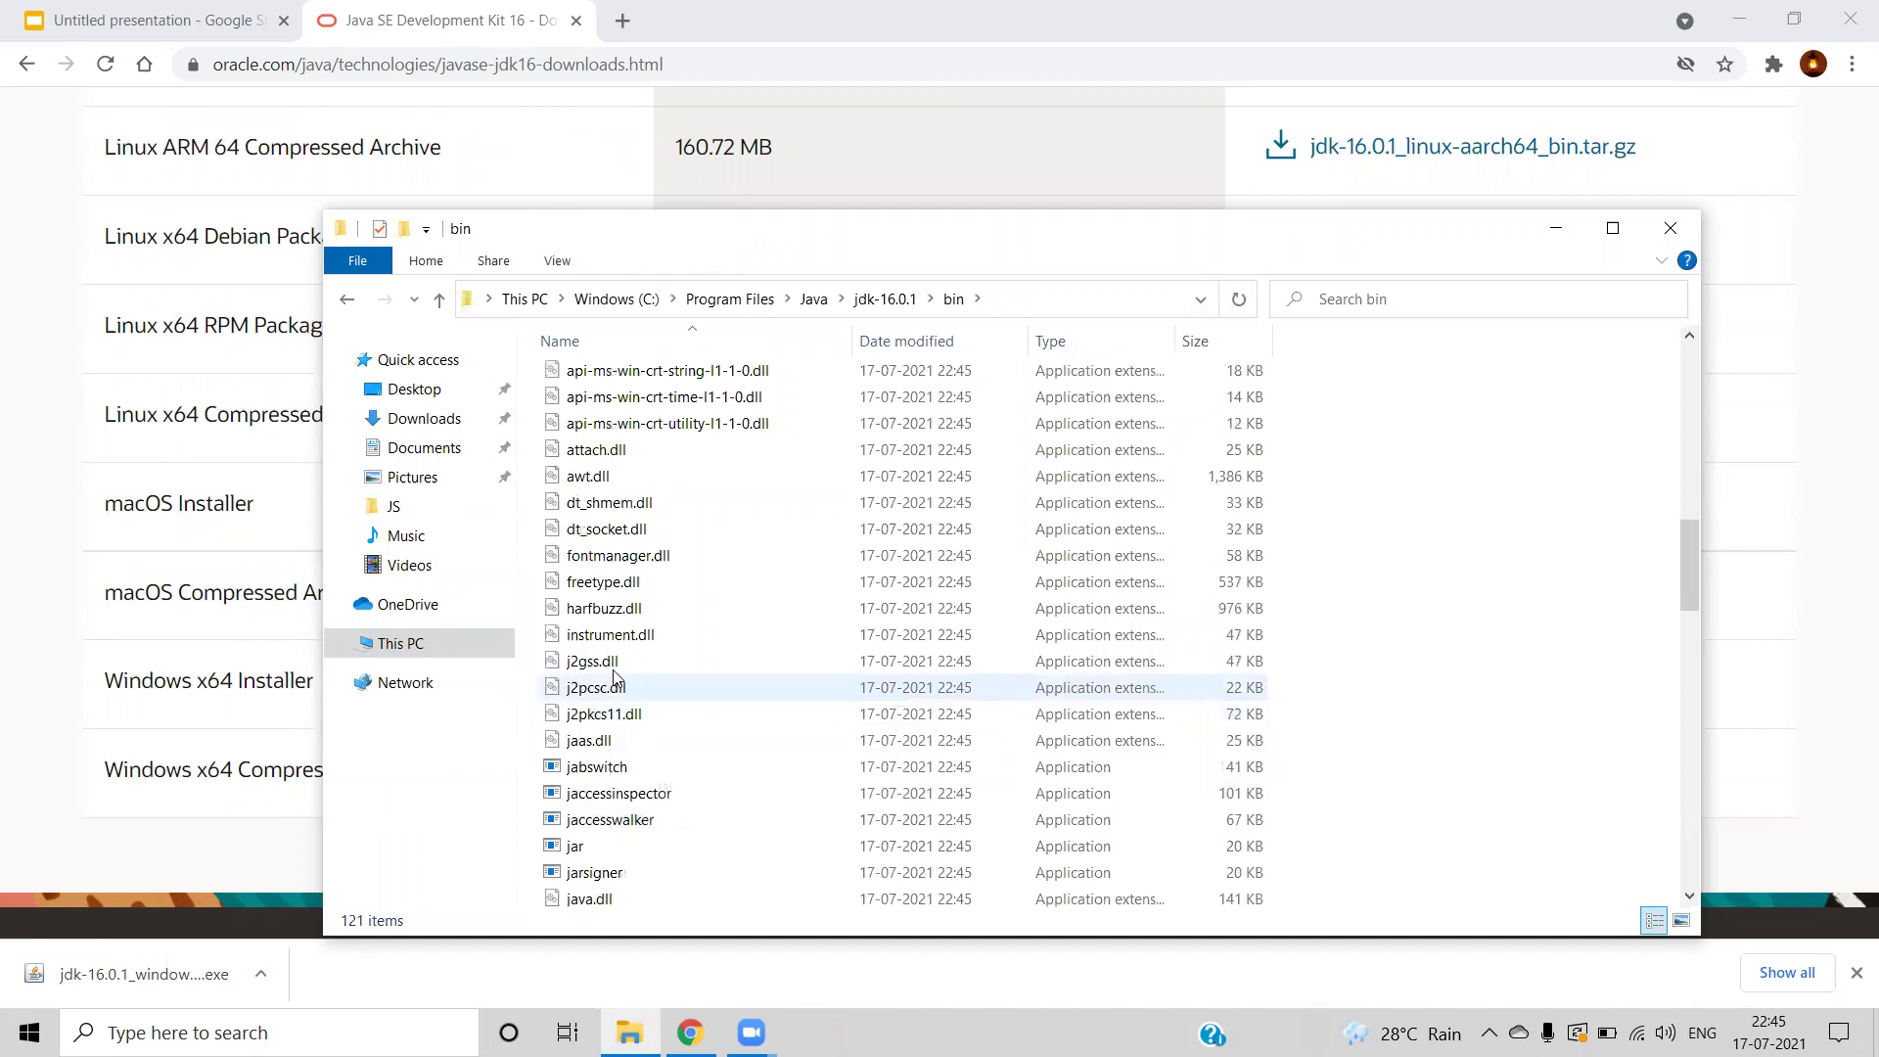
pyautogui.scroll(-5, 615, 678)
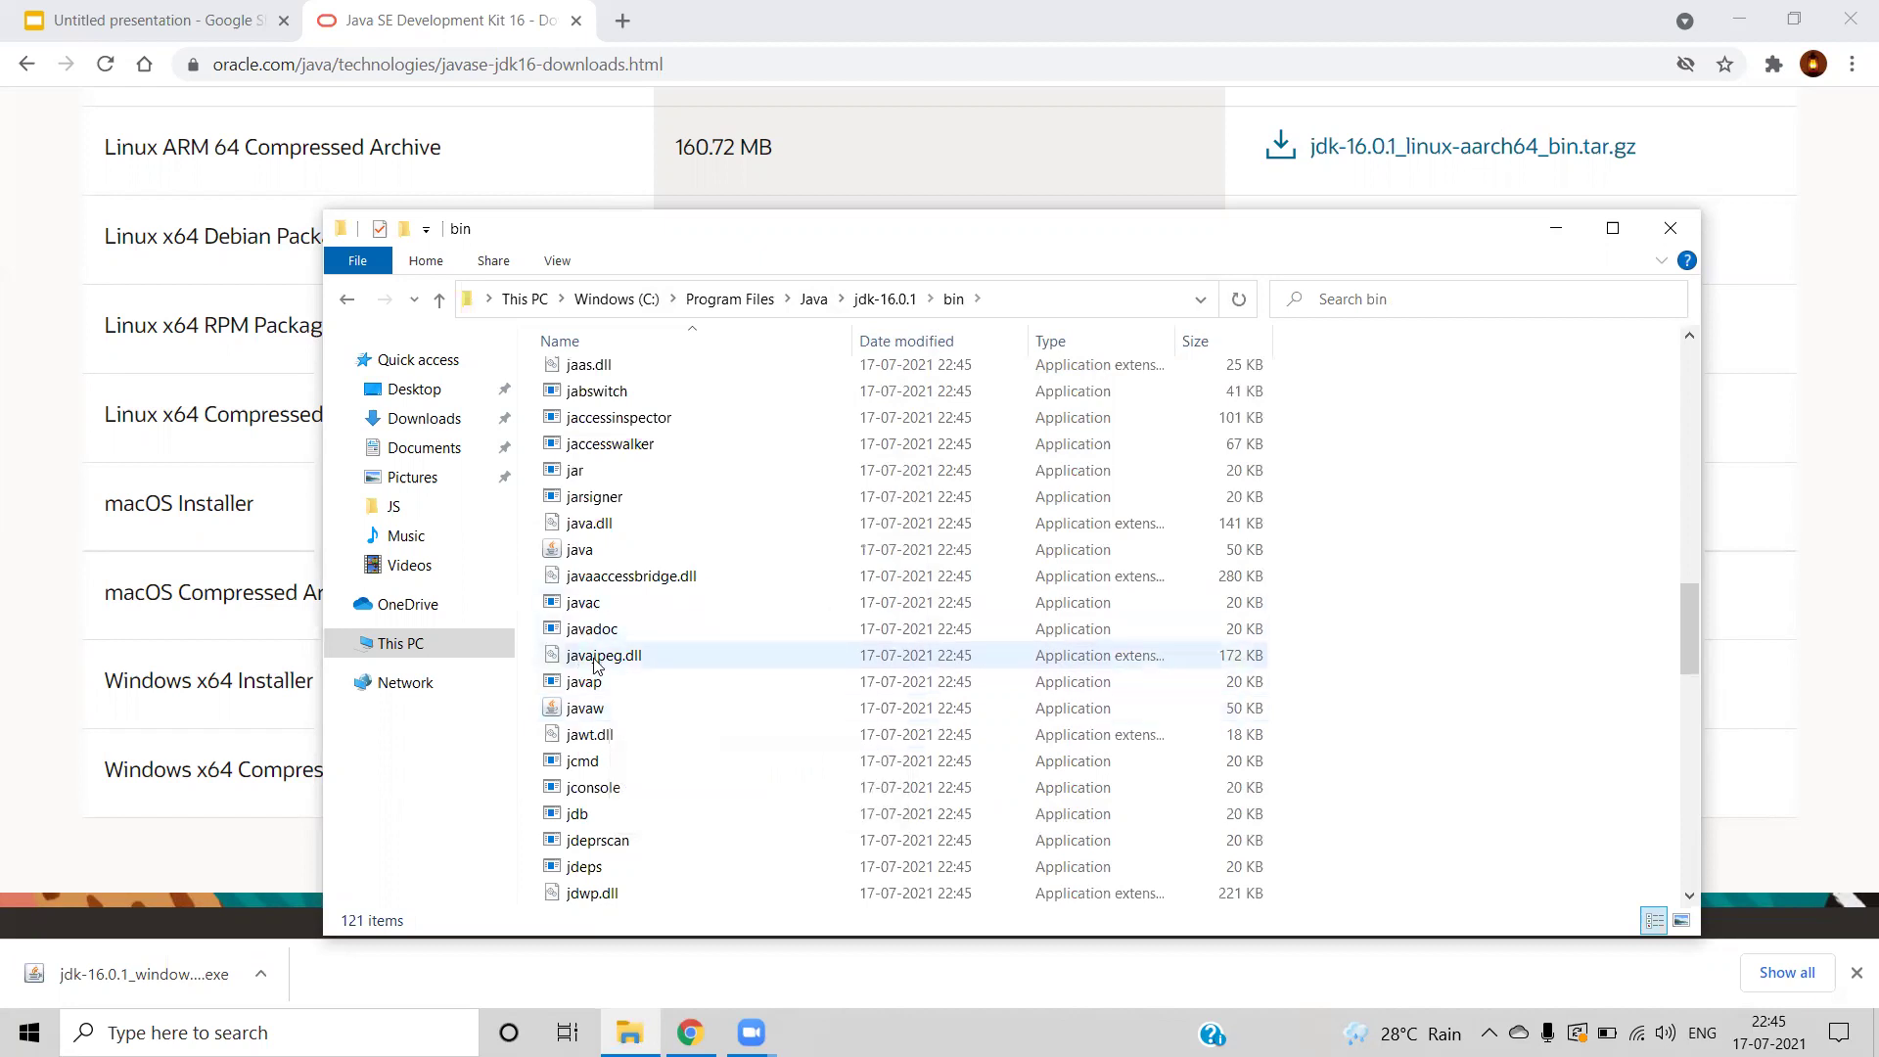
pyautogui.moveTo(620, 724)
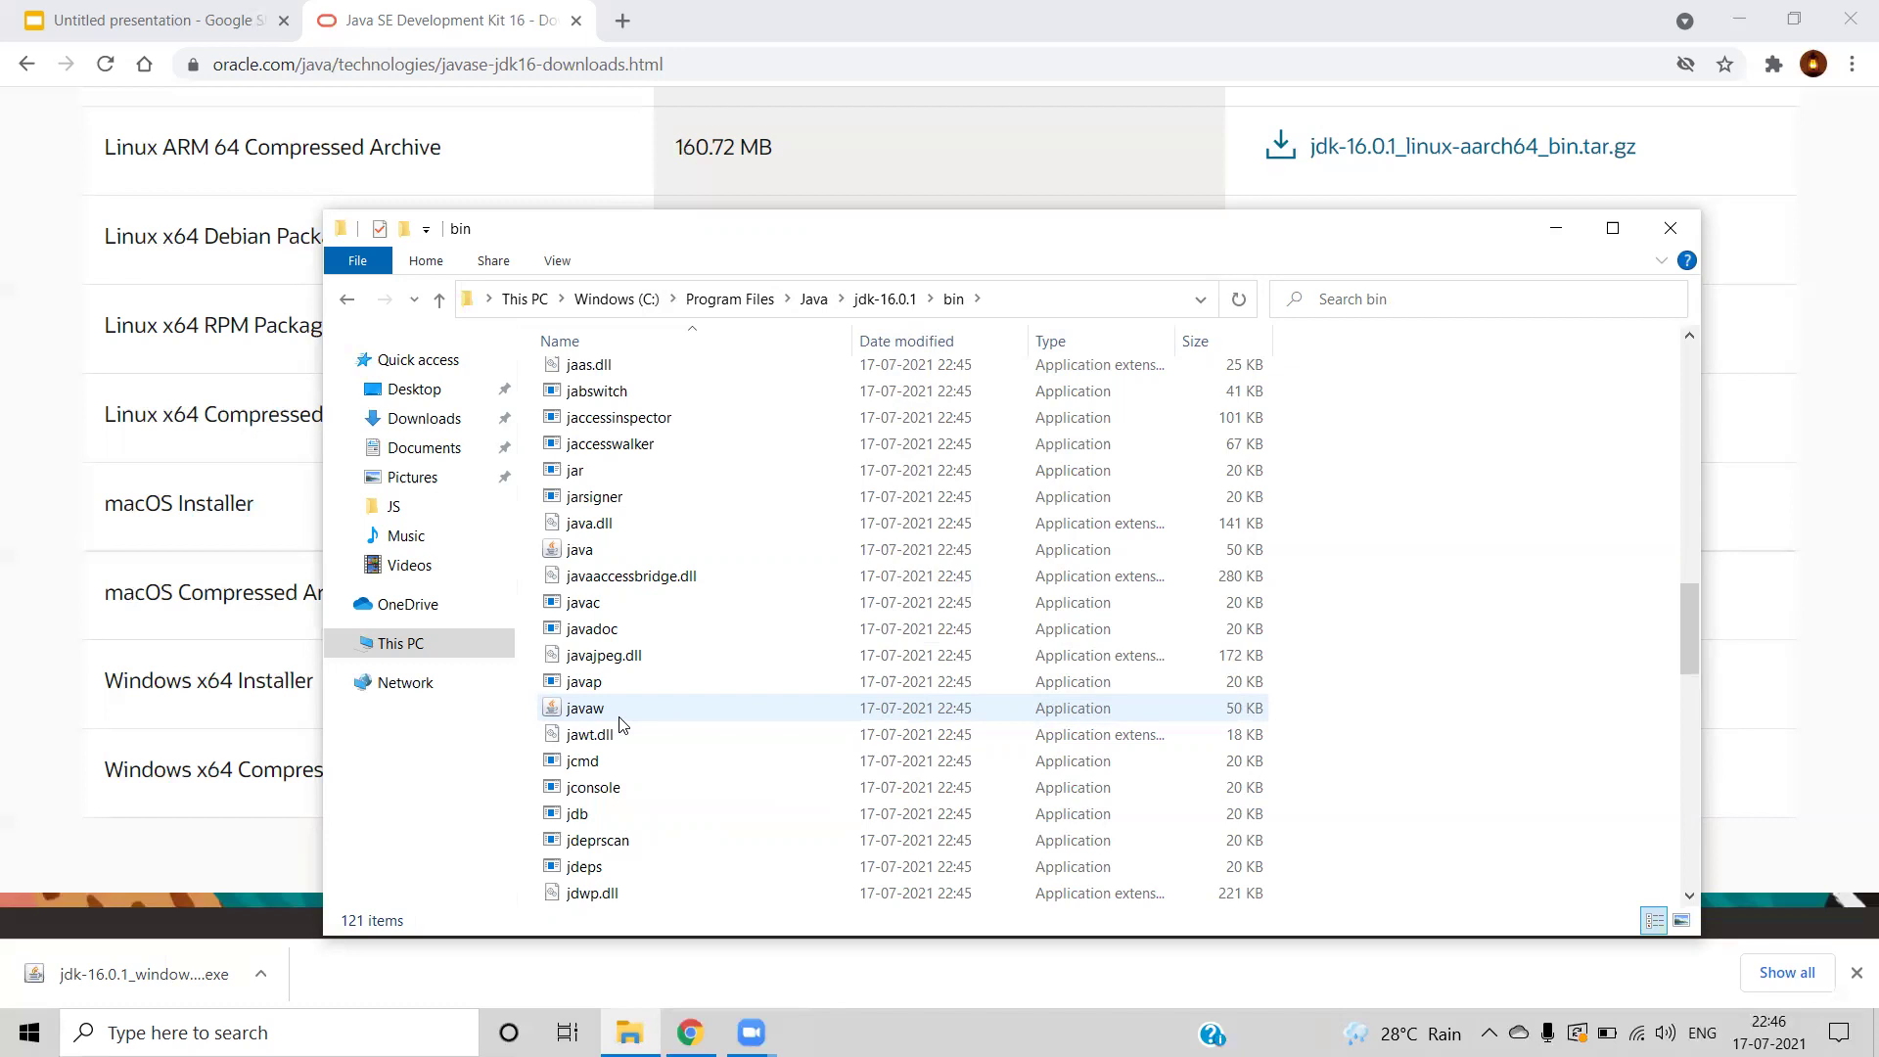
pyautogui.press('super+r')
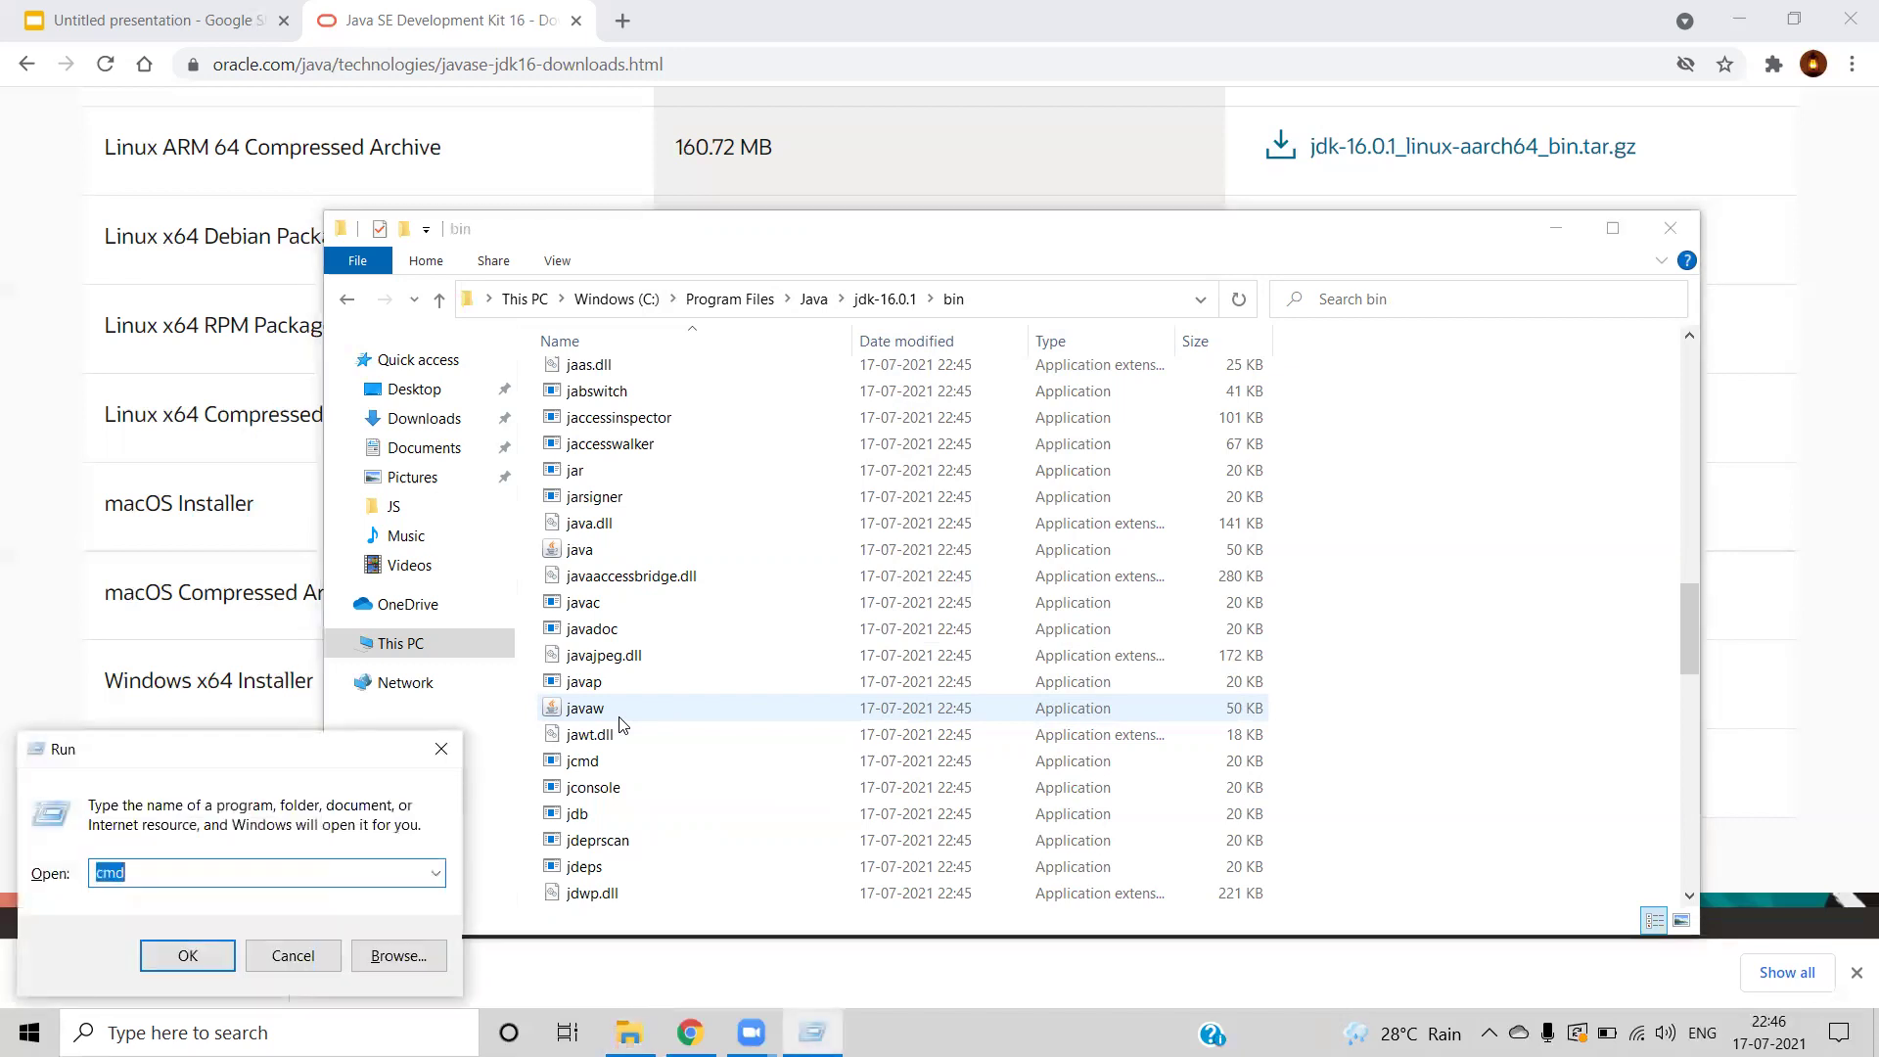
# - Launch Command Prompt from Run, and browse File Explorer into the user's home folder under C:\Users
pyautogui.press('Return')
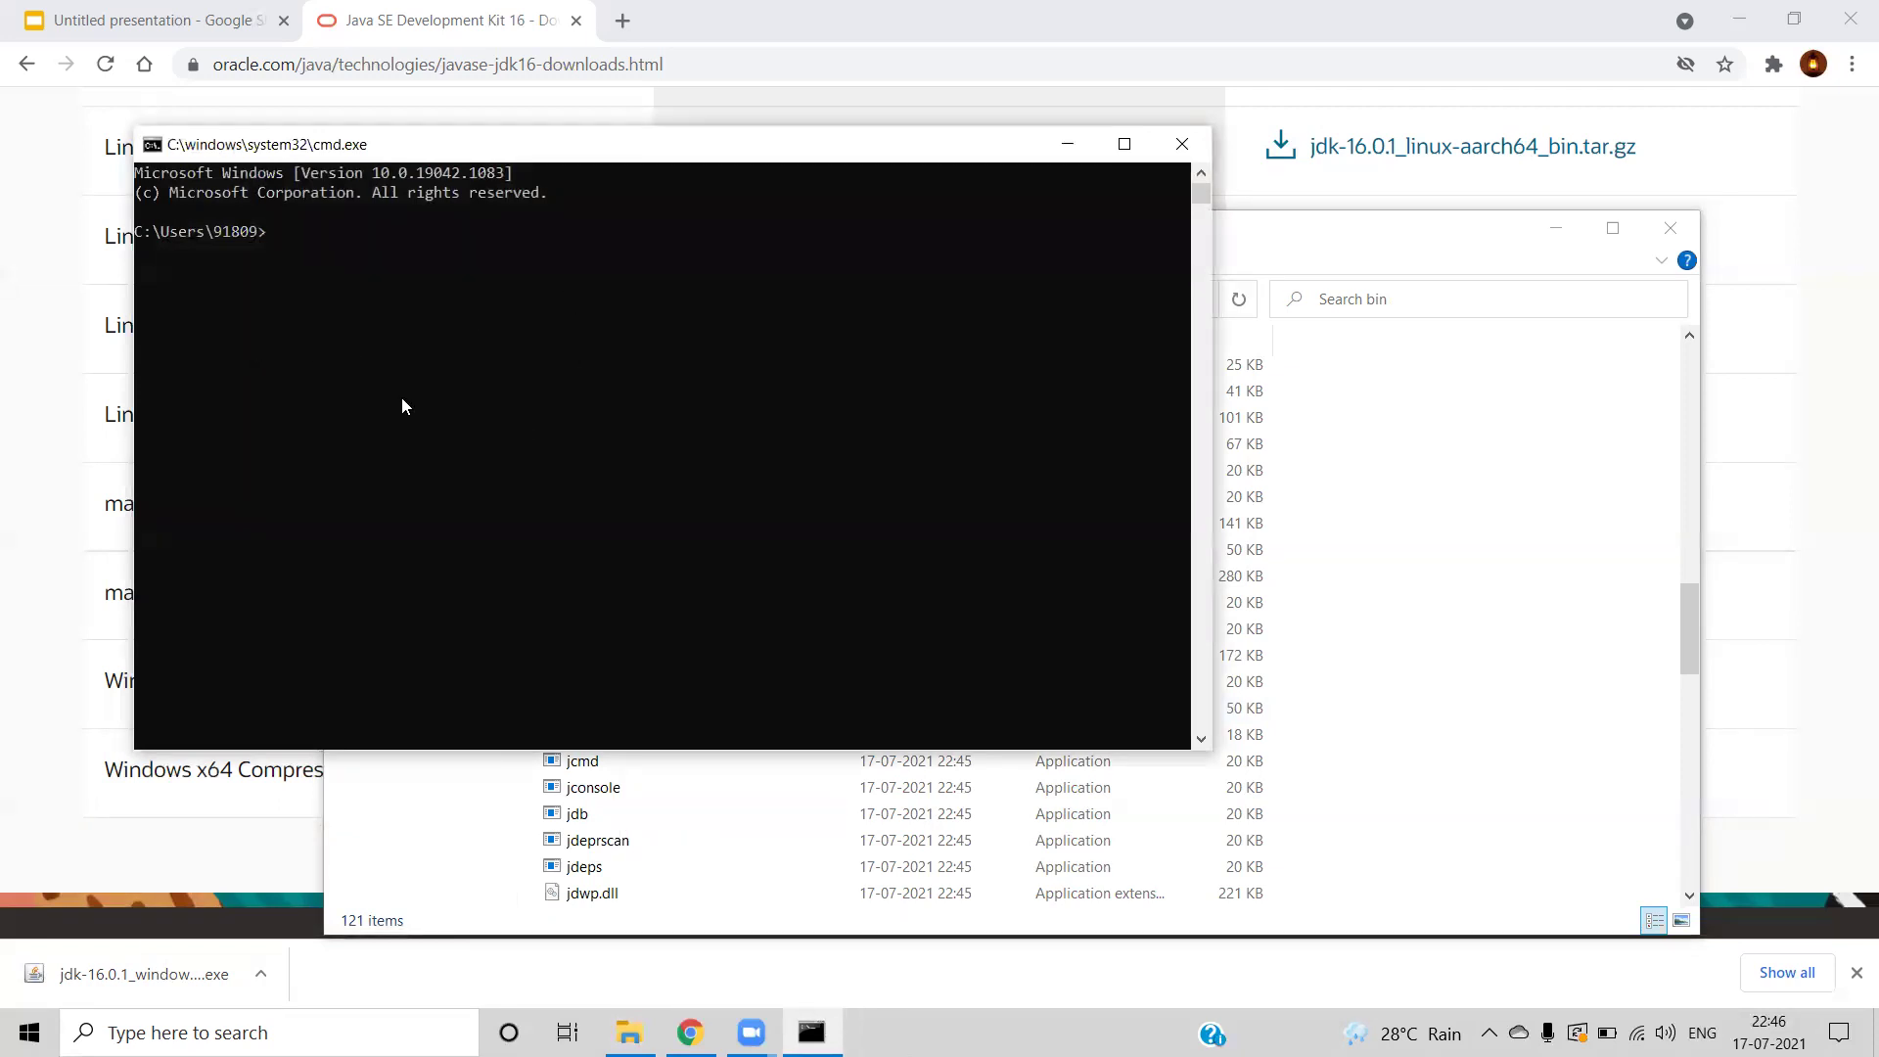
pyautogui.click(421, 773)
pyautogui.click(641, 304)
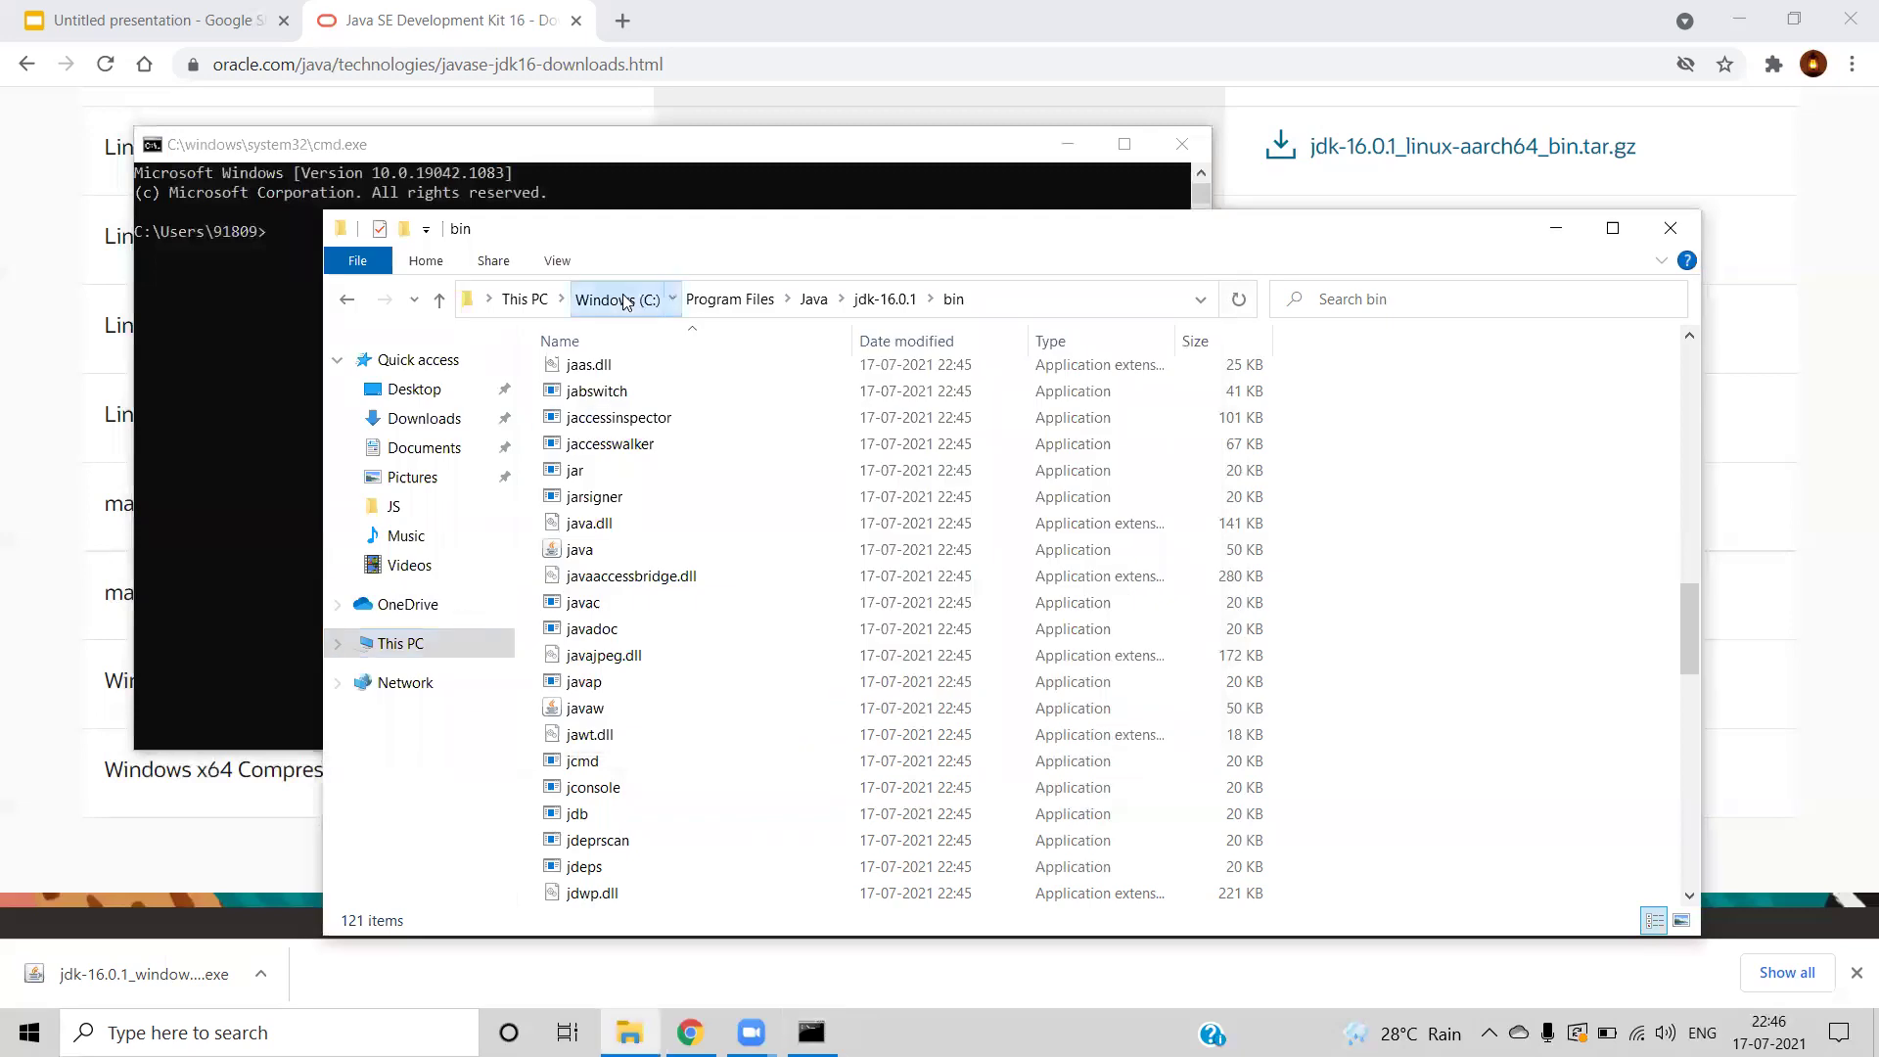
pyautogui.click(590, 505)
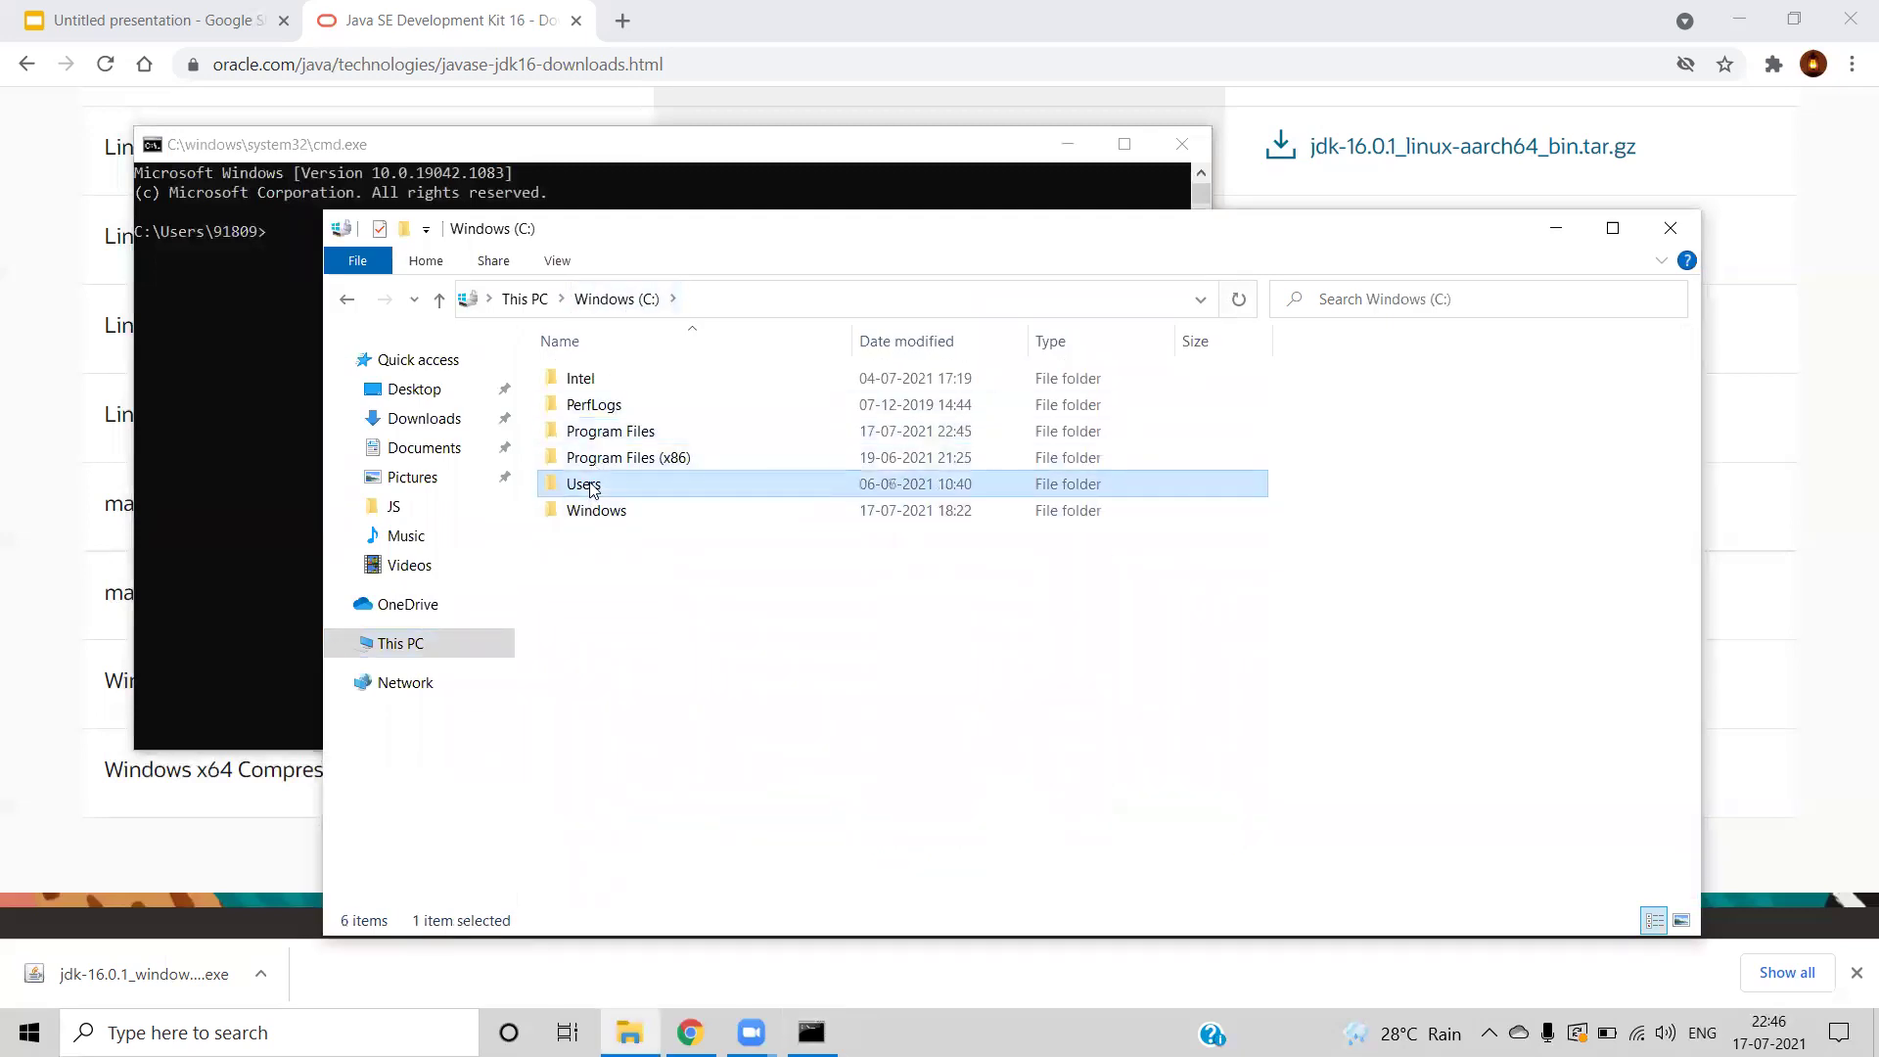
pyautogui.doubleClick(588, 485)
pyautogui.doubleClick(592, 382)
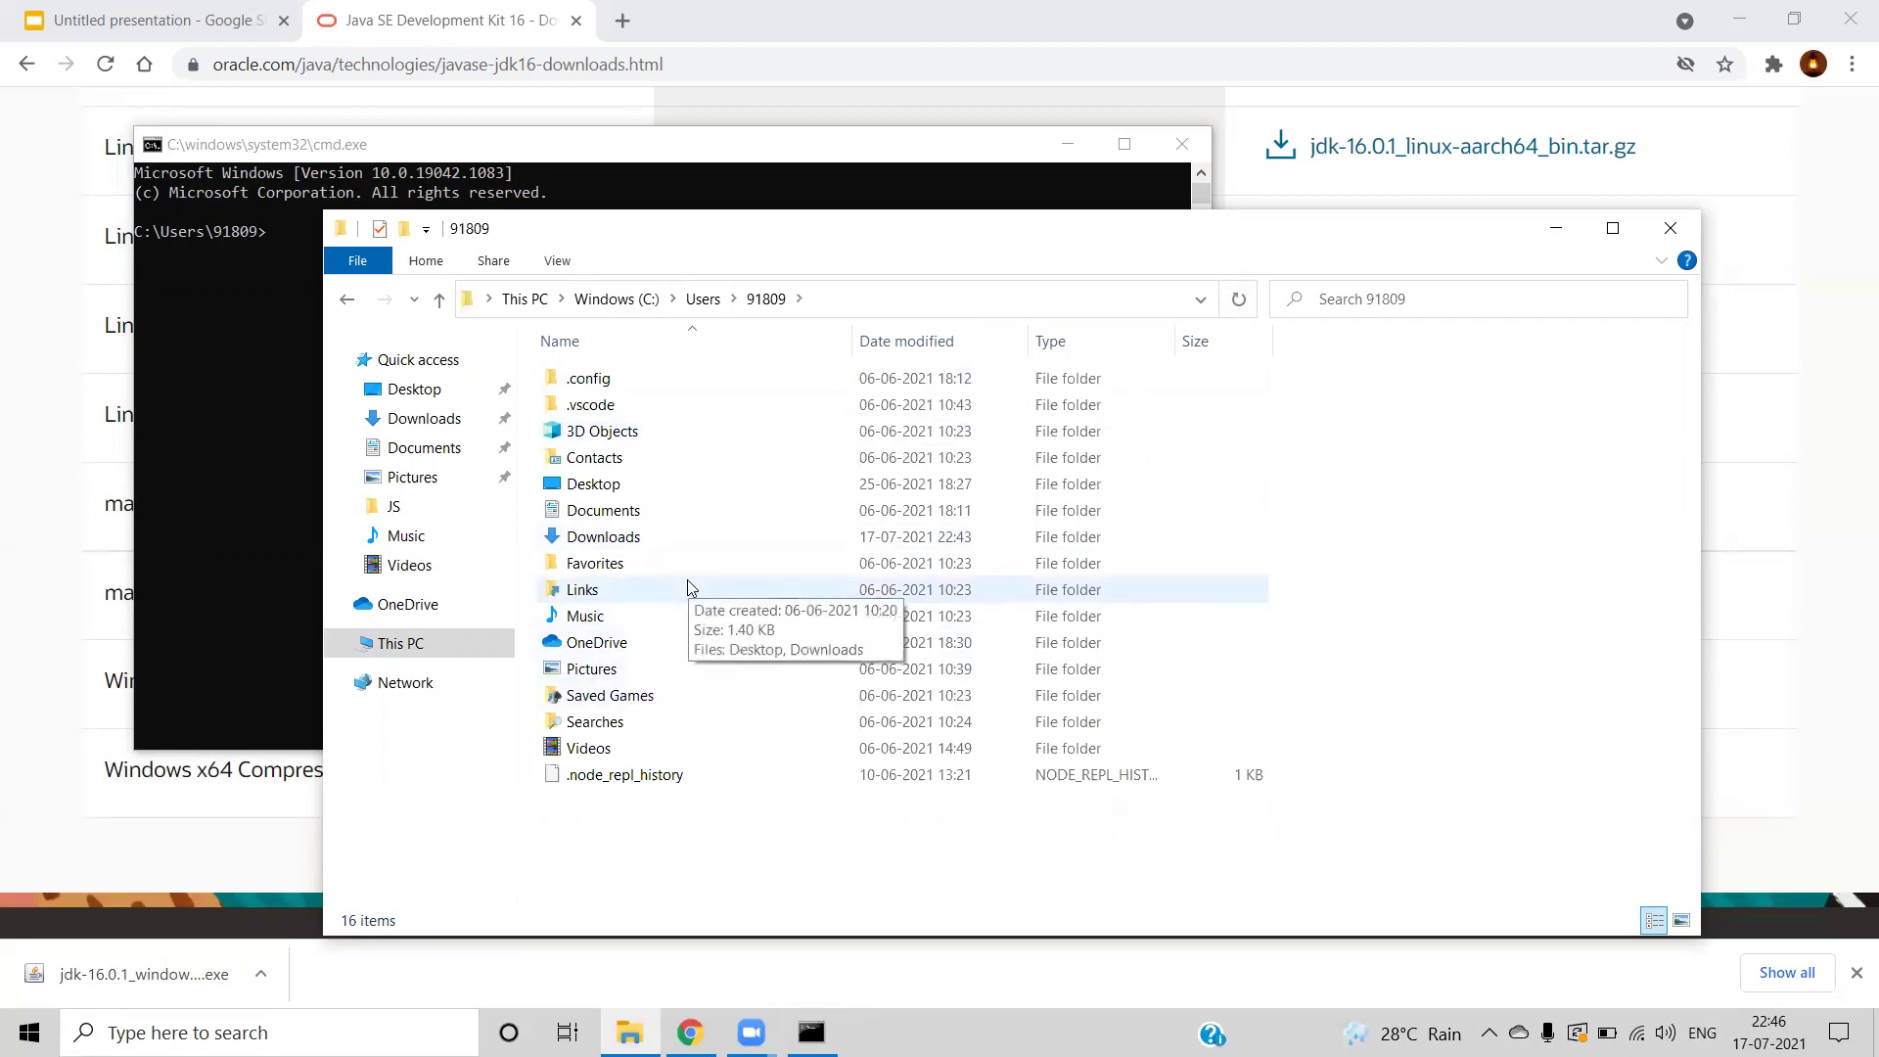
# - Return File Explorer to C:\Program Files\Java\jdk-16.0.1\bin and display its full text path
pyautogui.click(219, 311)
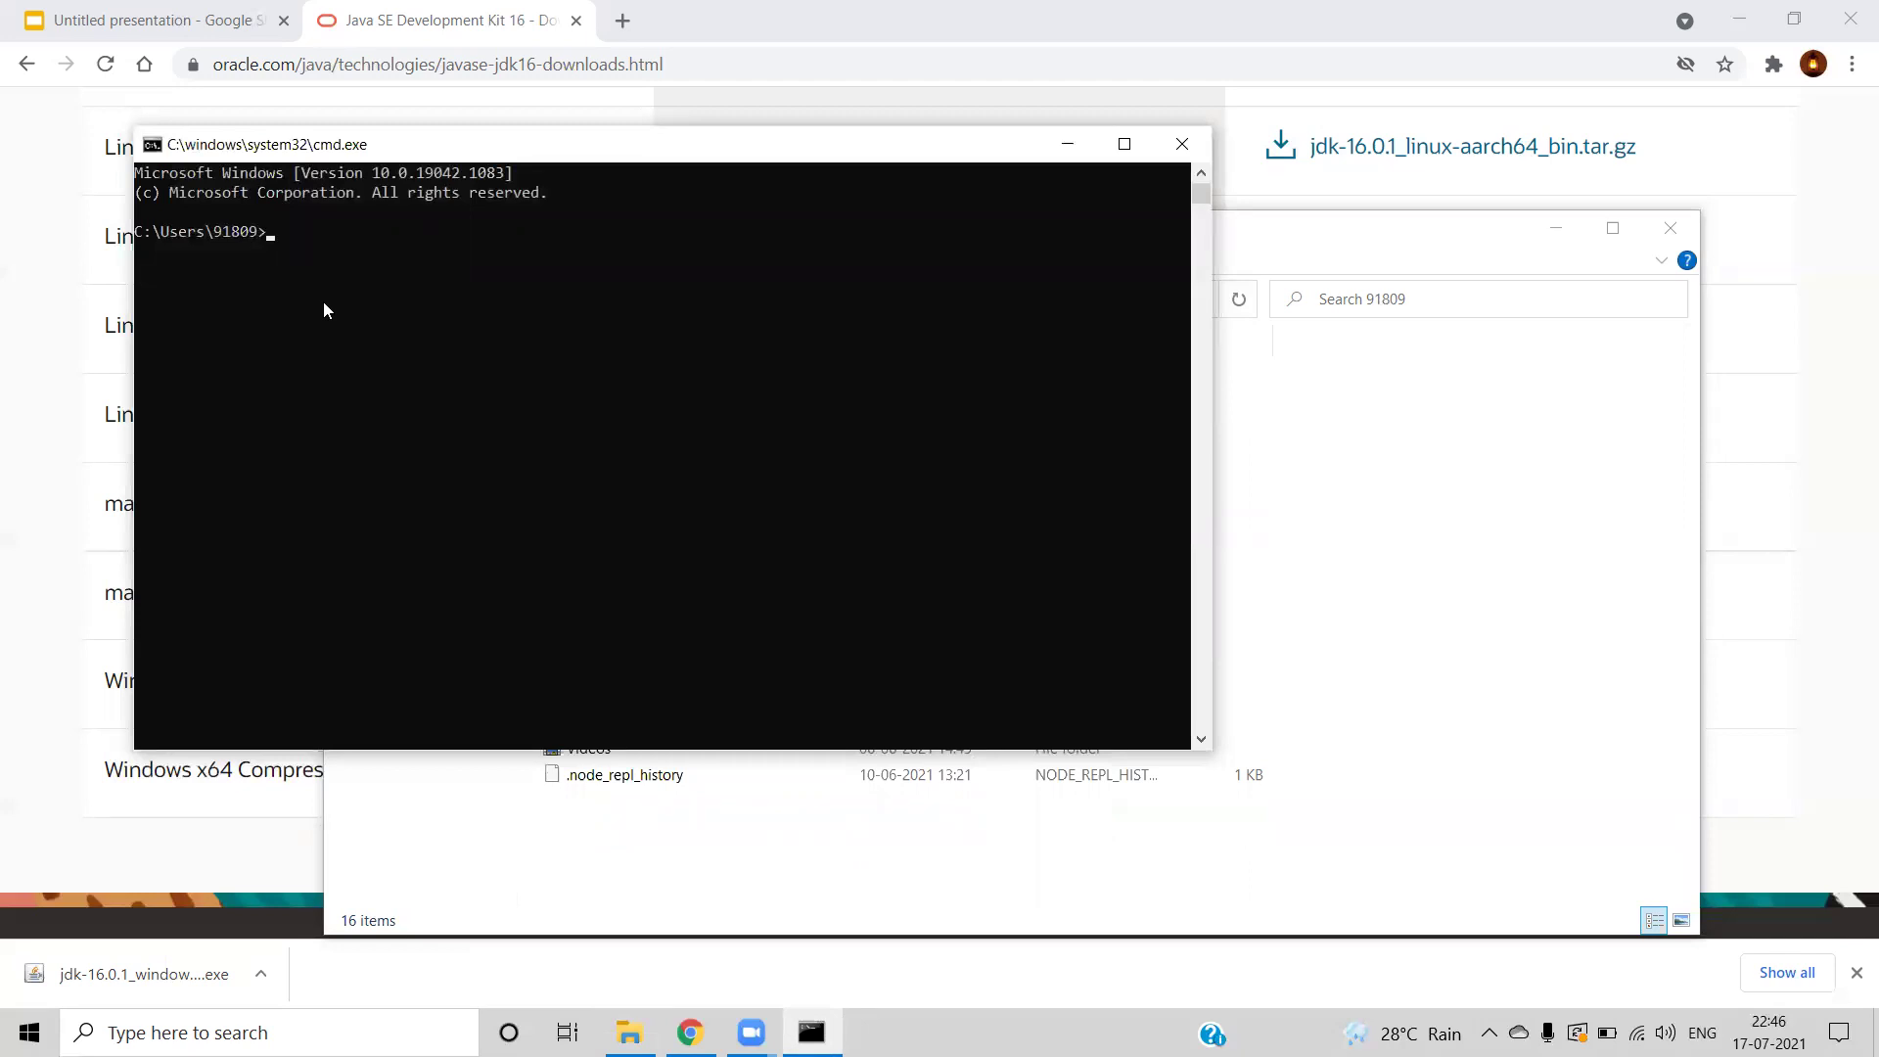
pyautogui.click(1515, 679)
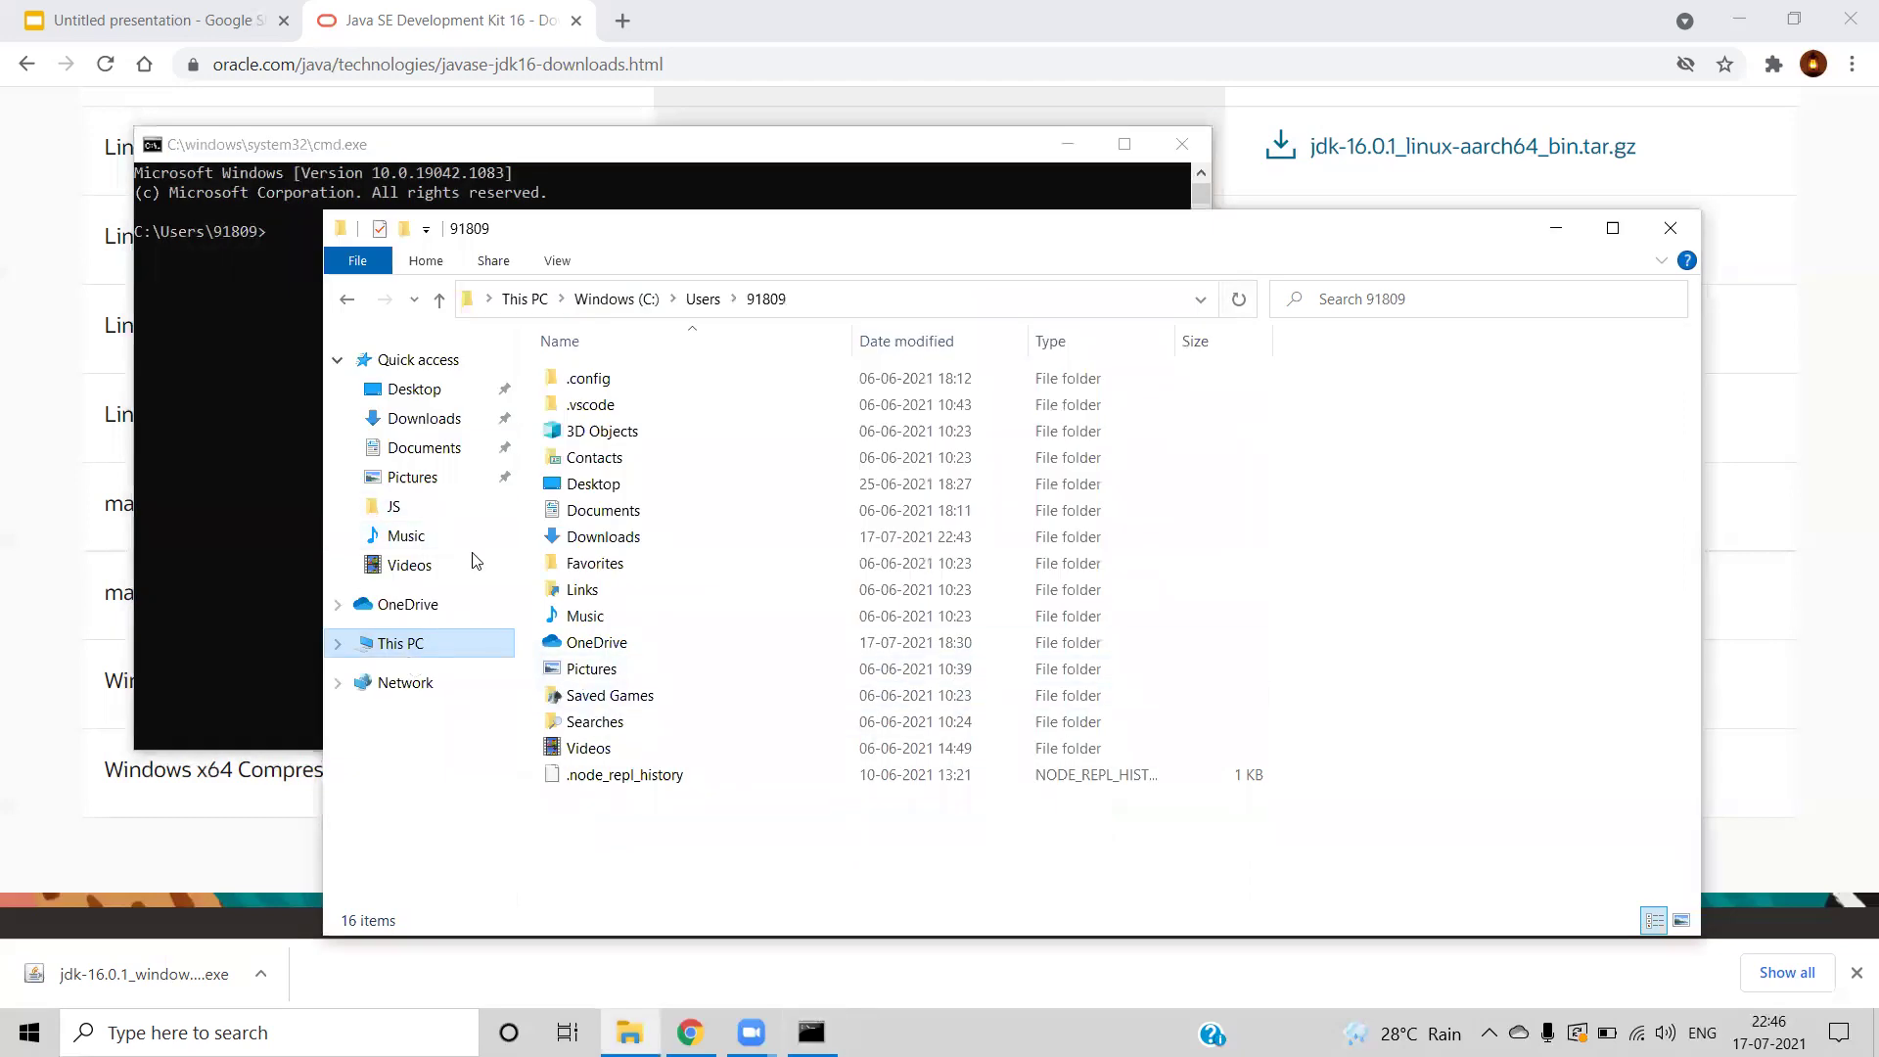
pyautogui.click(617, 299)
pyautogui.doubleClick(612, 433)
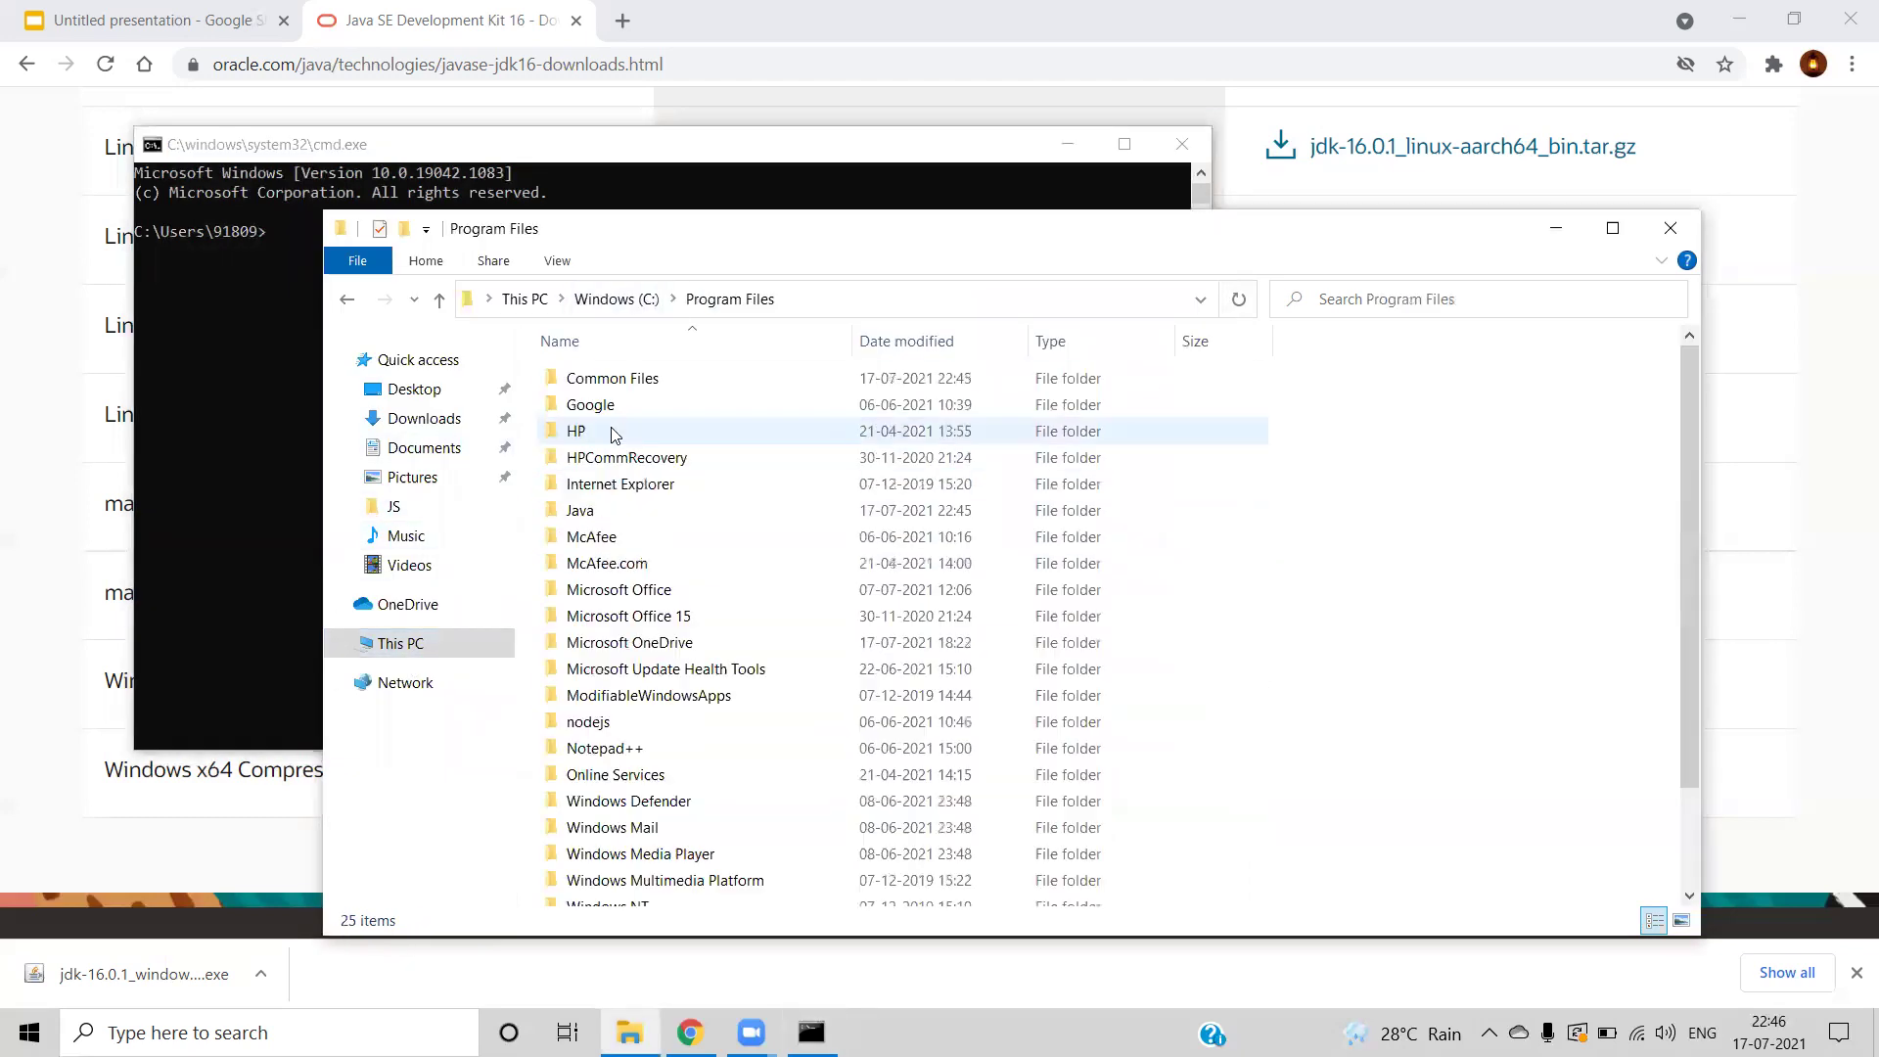
pyautogui.doubleClick(592, 519)
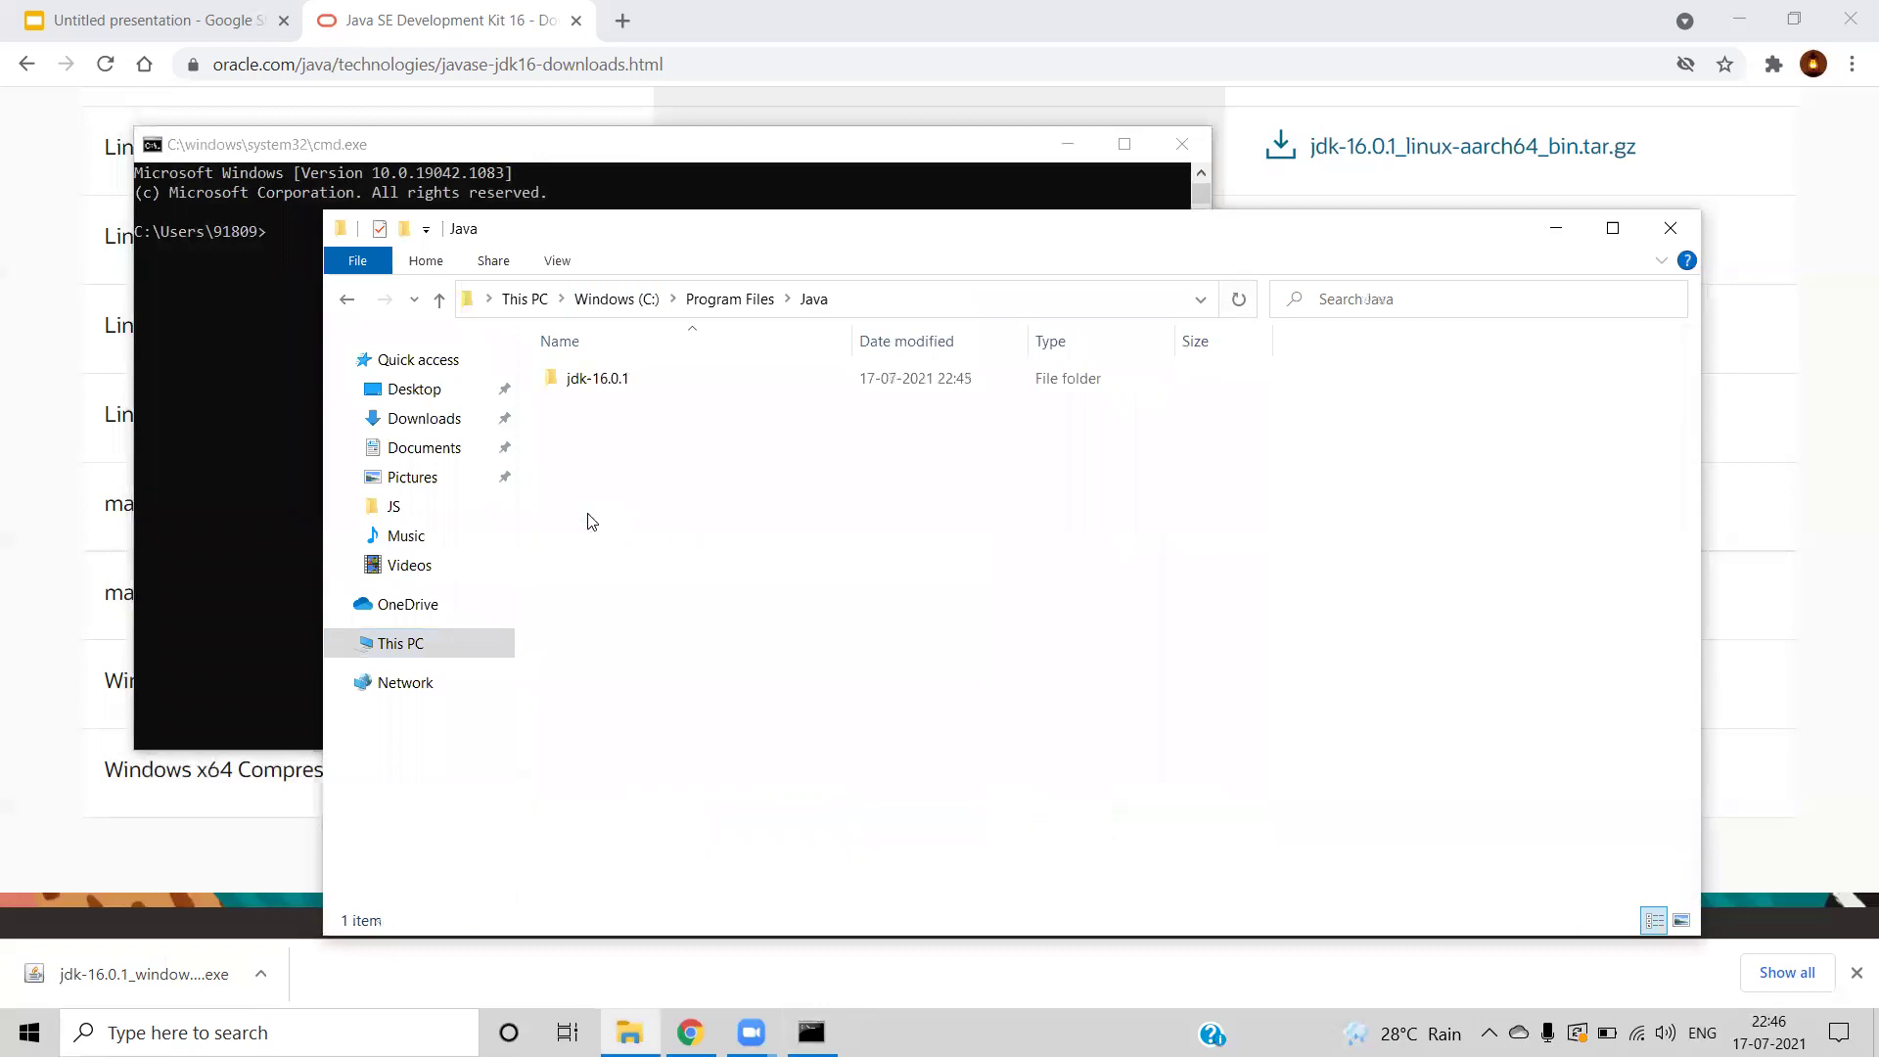
pyautogui.doubleClick(627, 382)
pyautogui.doubleClick(628, 382)
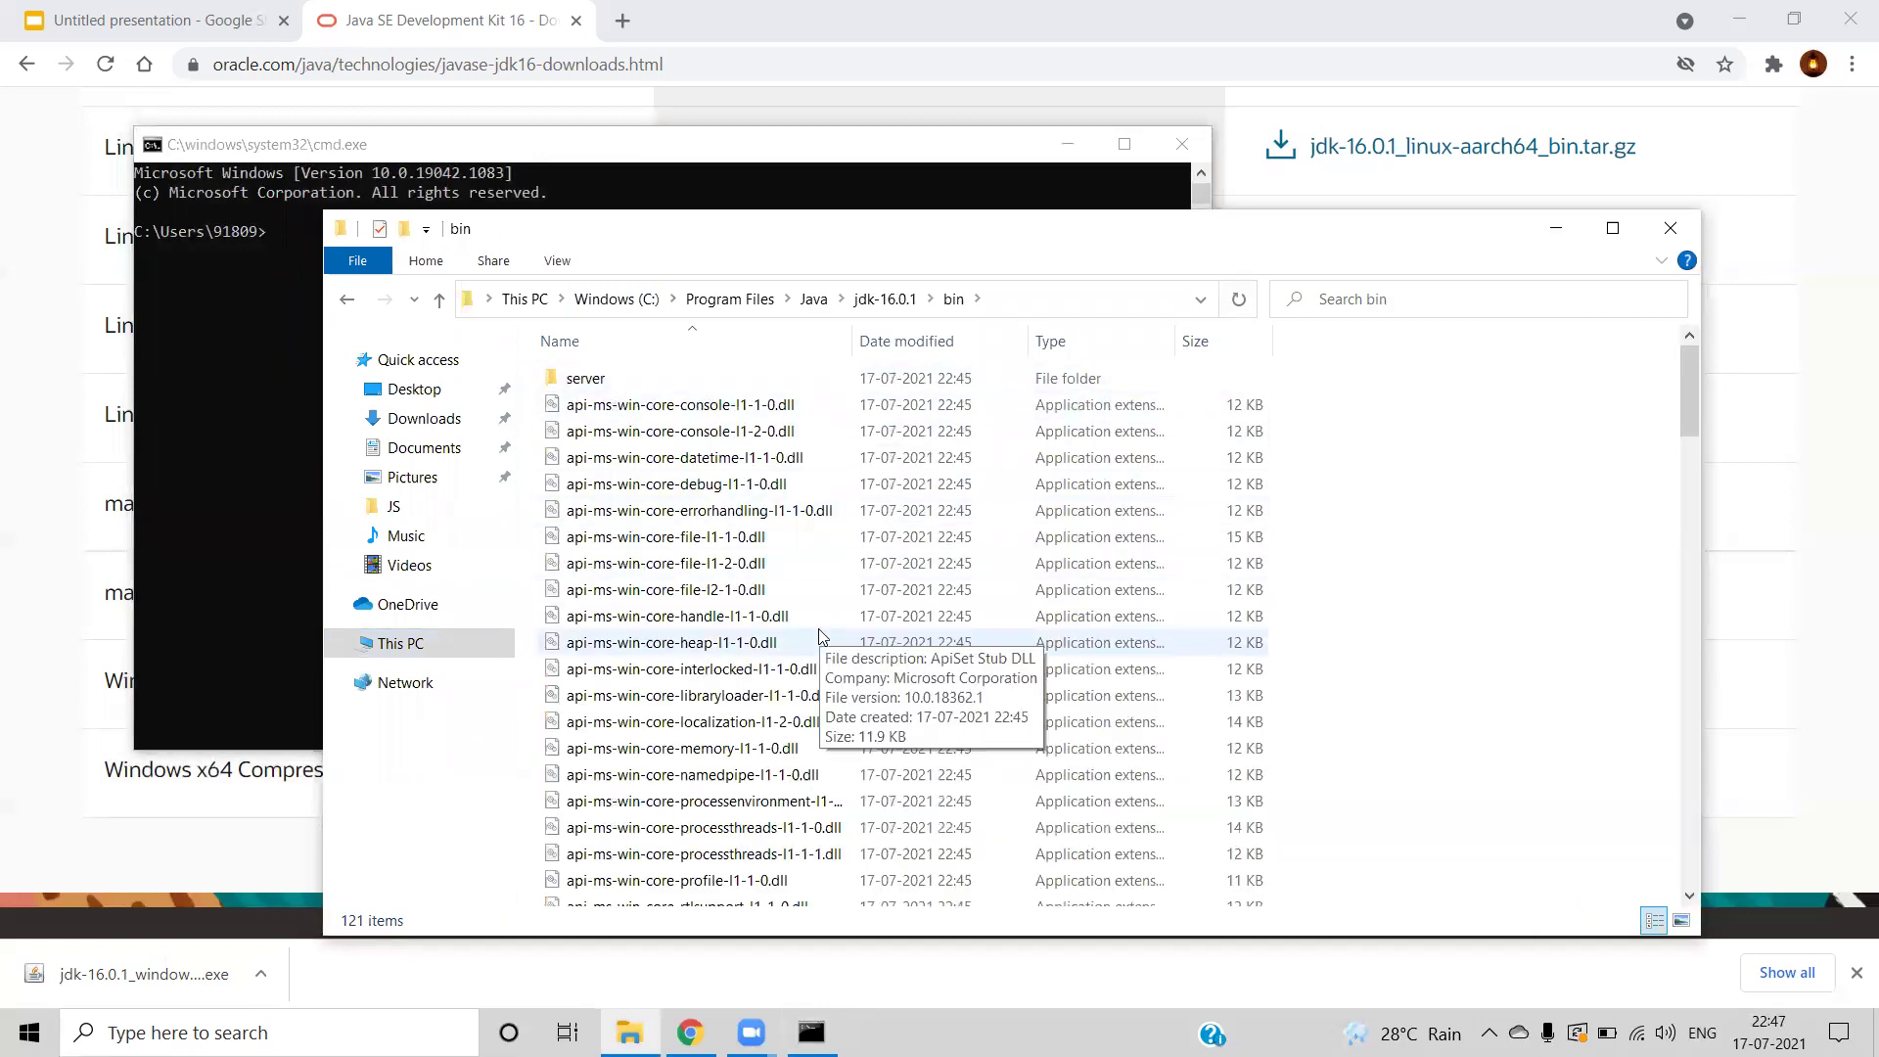
pyautogui.scroll(-2, 820, 637)
pyautogui.click(1031, 294)
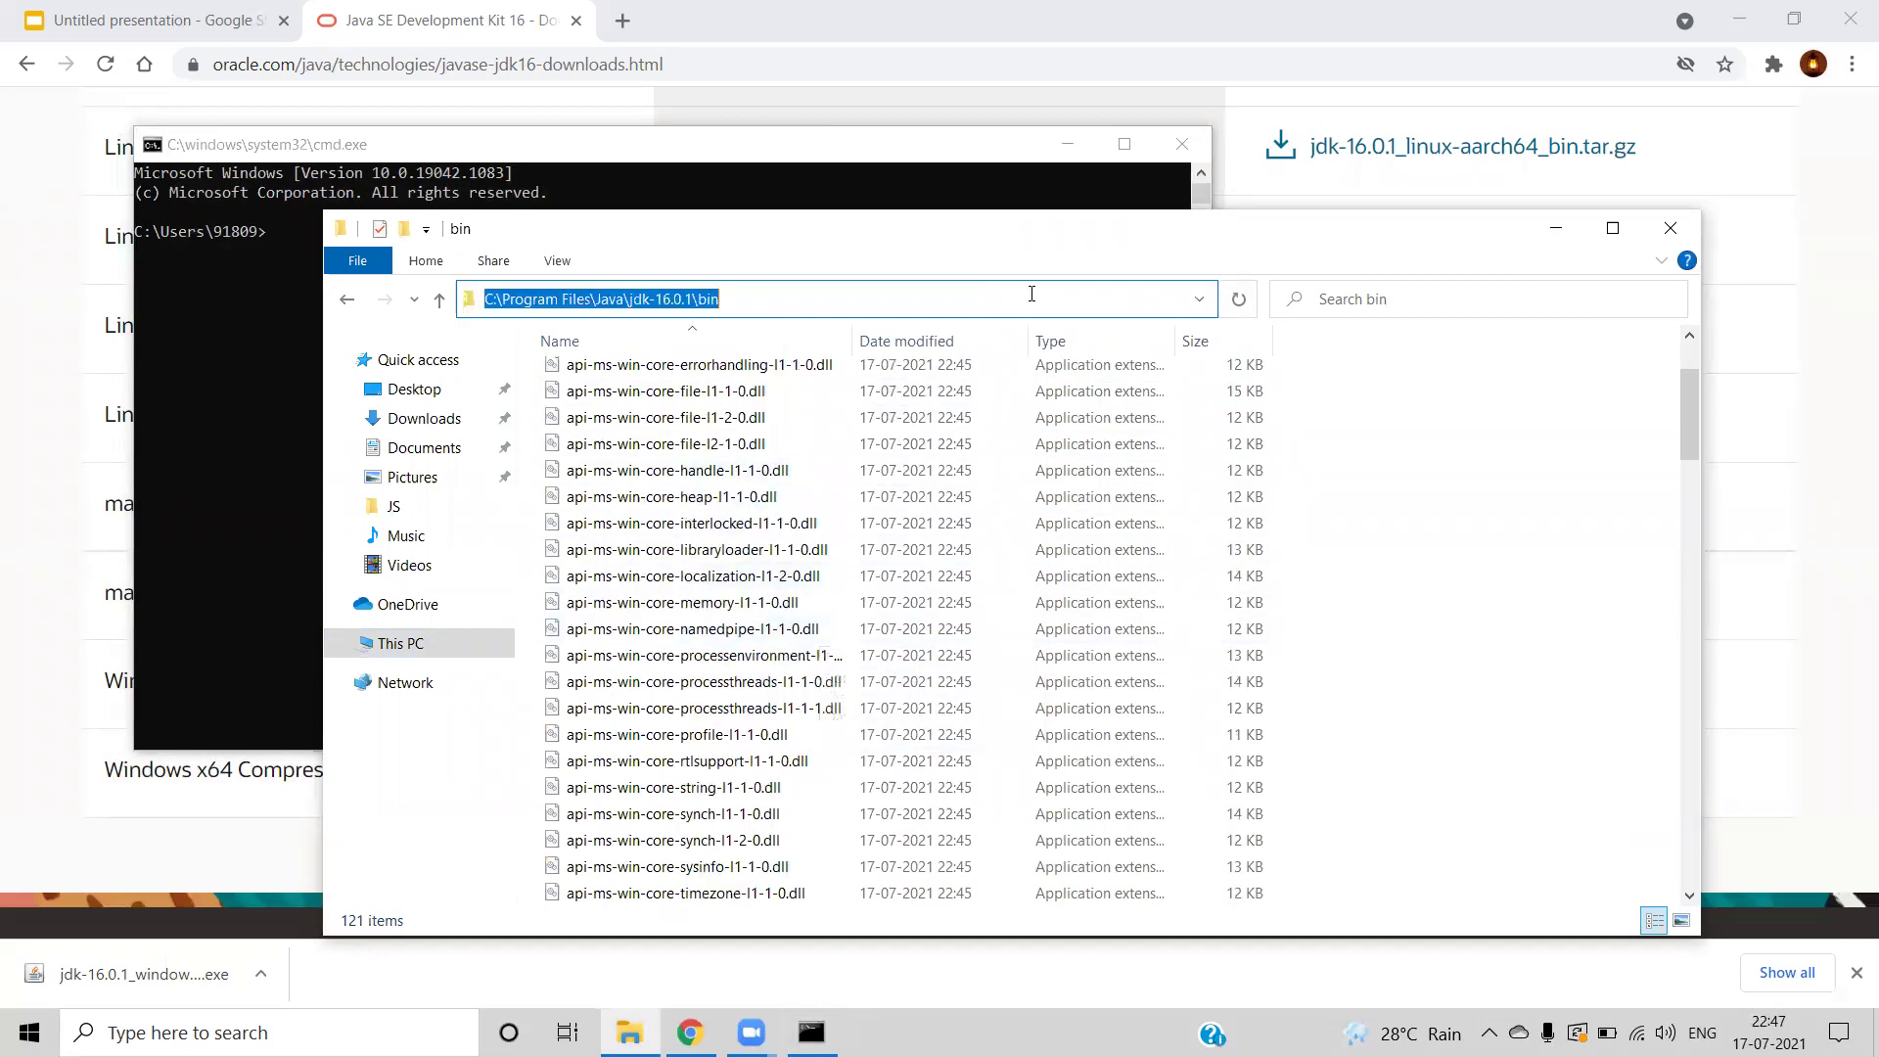
# - Open a Command Prompt in the bin folder via the address bar and run java
pyautogui.write('cmd')
pyautogui.press('Return')
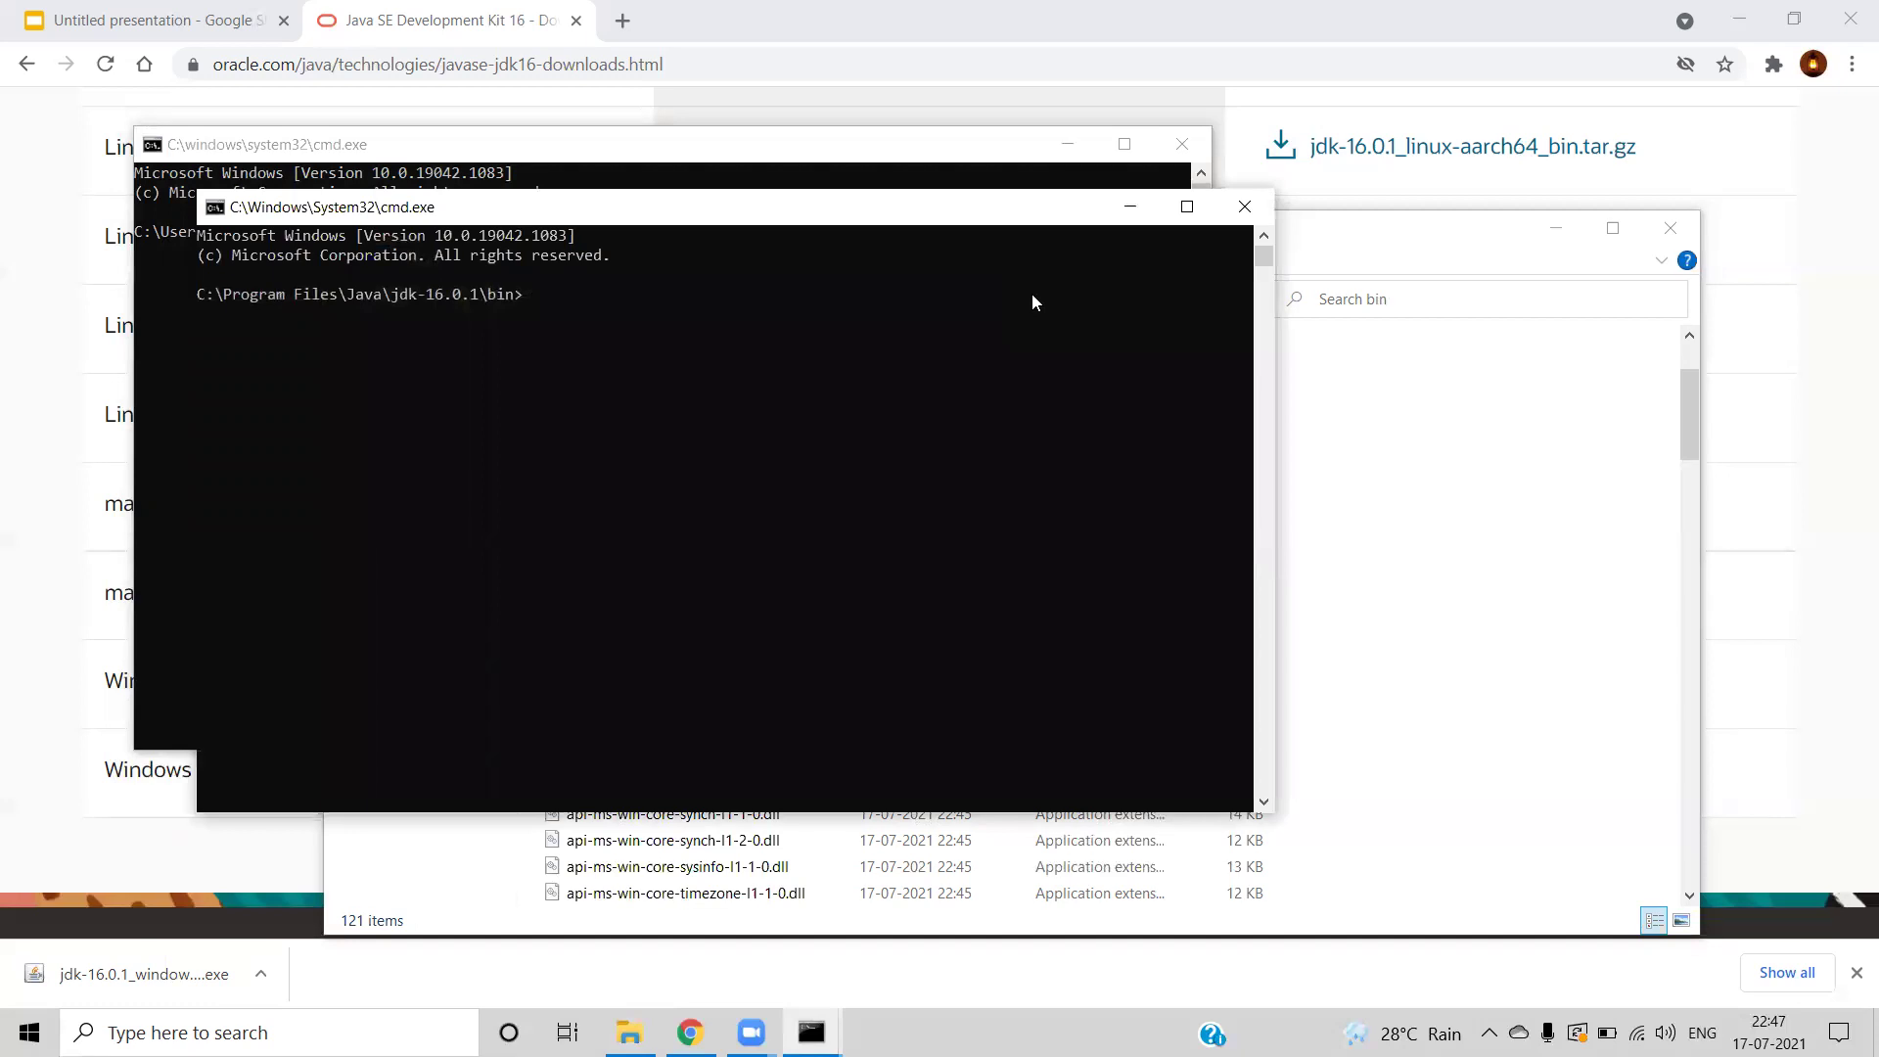
pyautogui.write('java')
pyautogui.press('Return')
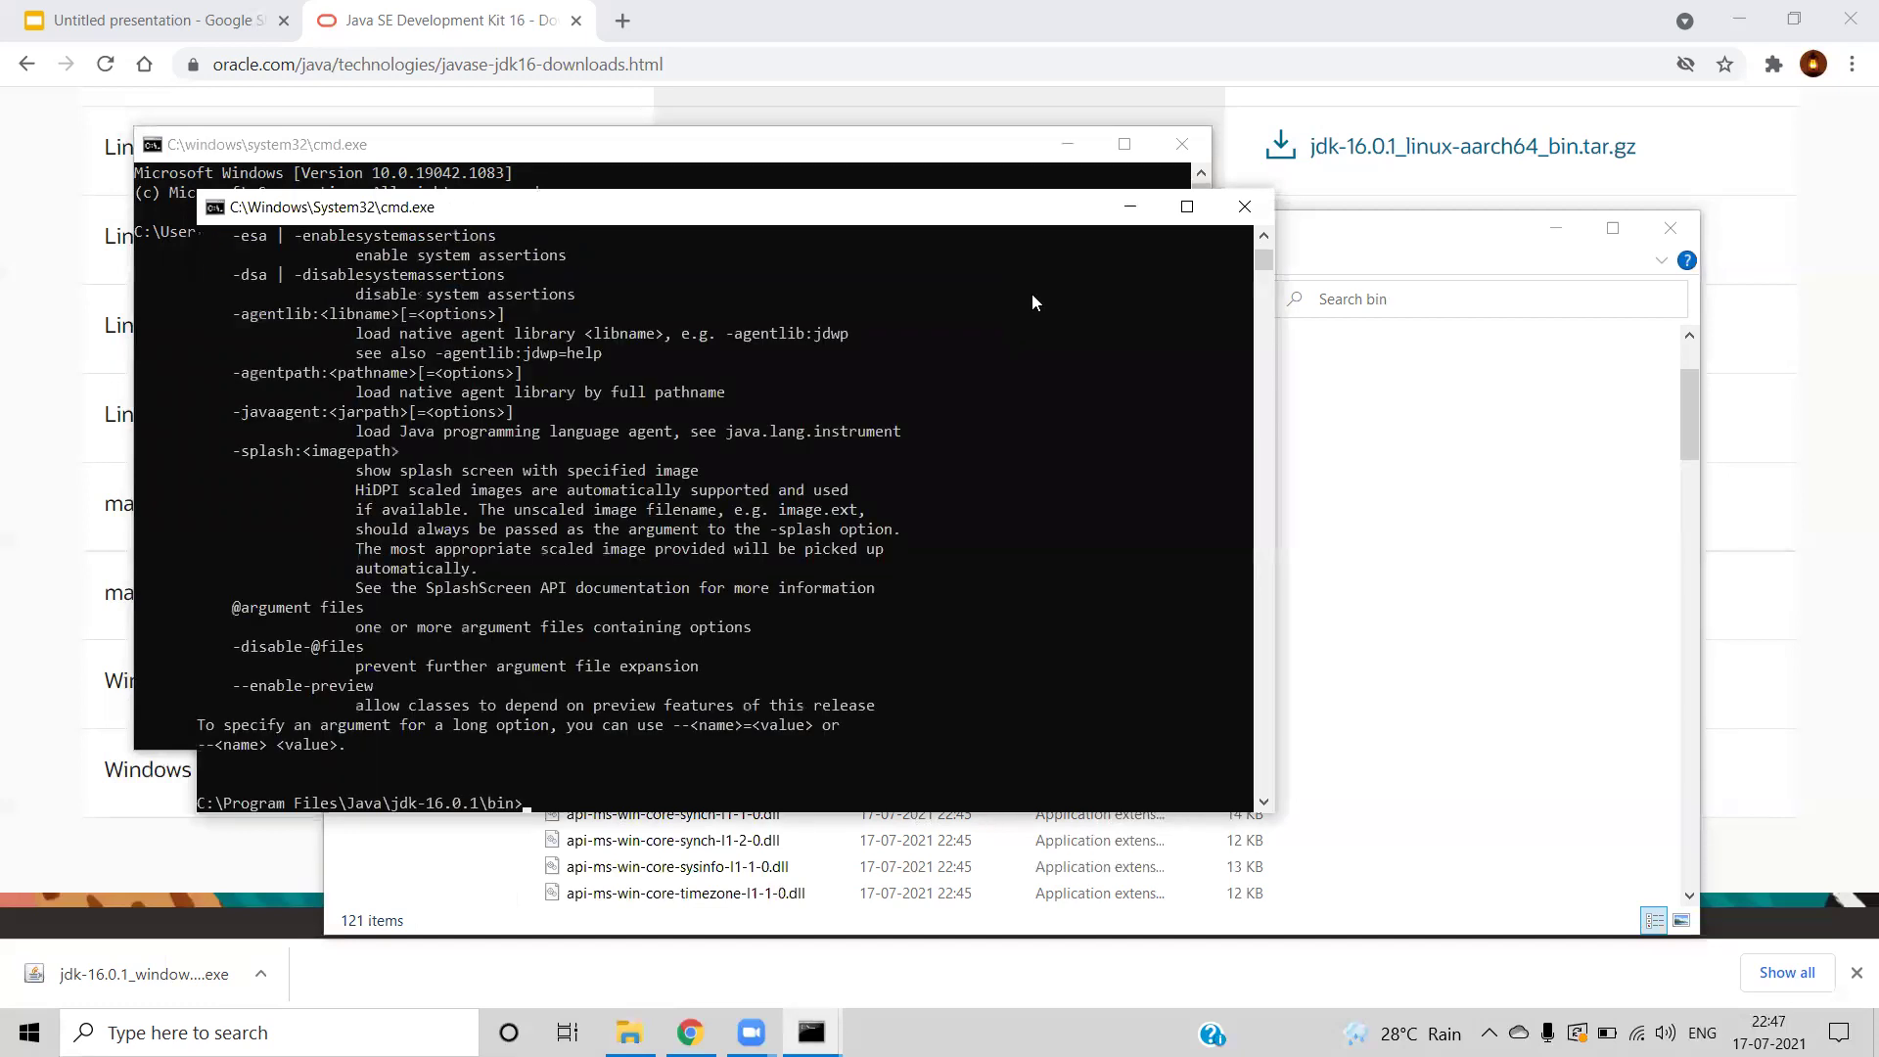
# - Run java -version to confirm it reports 16.0.1, then close that prompt
pyautogui.scroll(20, 358, 560)
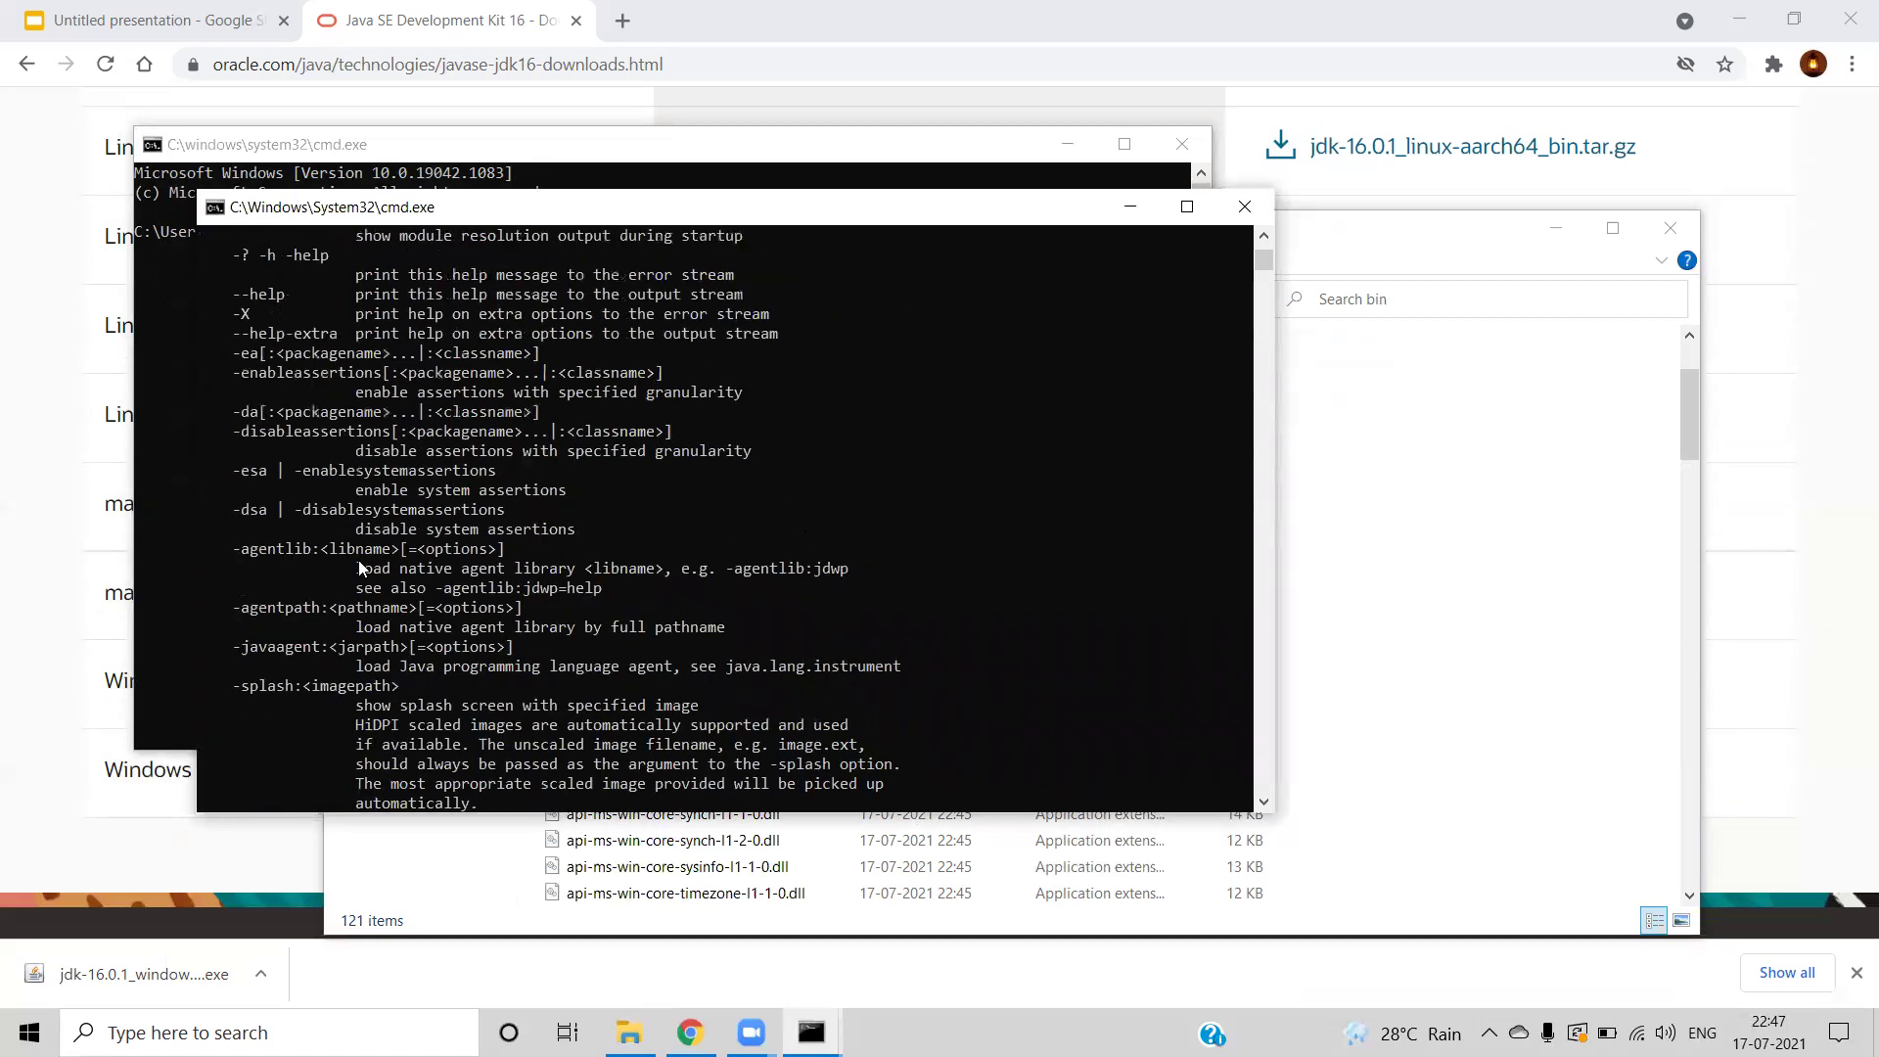
pyautogui.scroll(2, 382, 520)
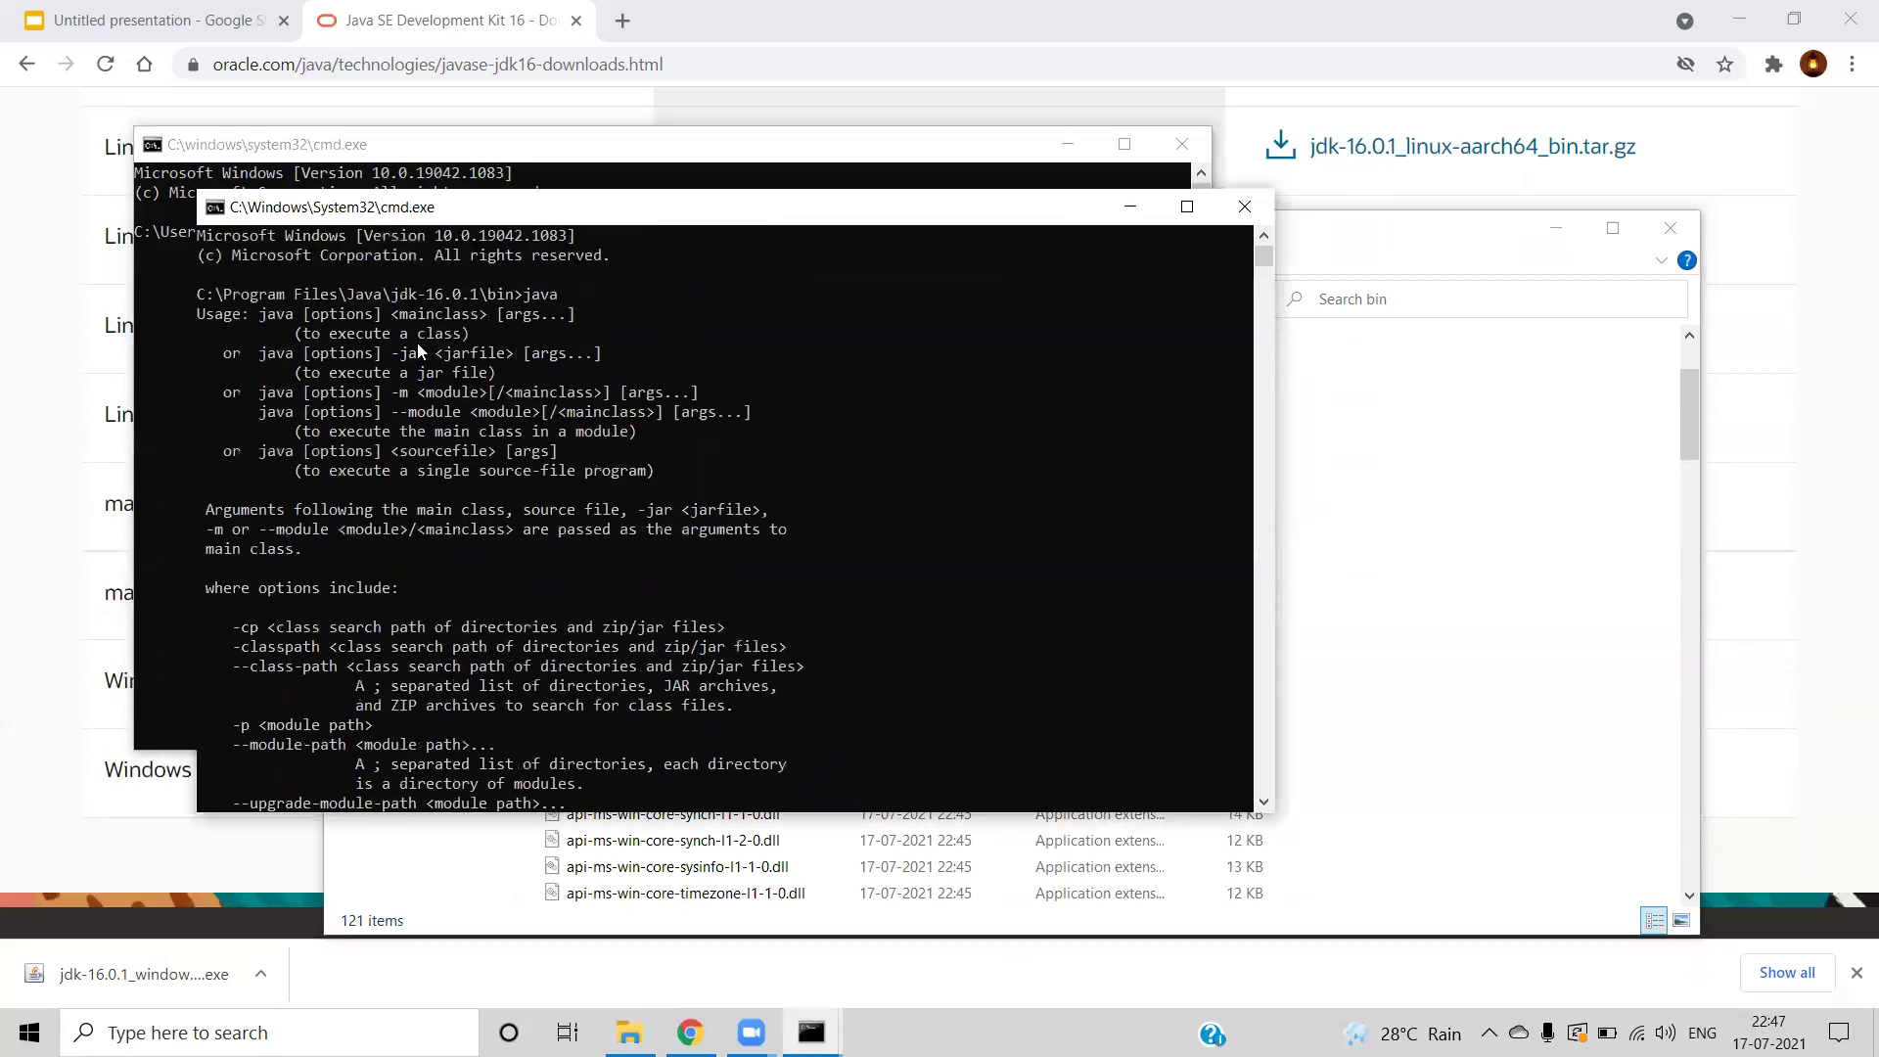
pyautogui.scroll(-20, 339, 511)
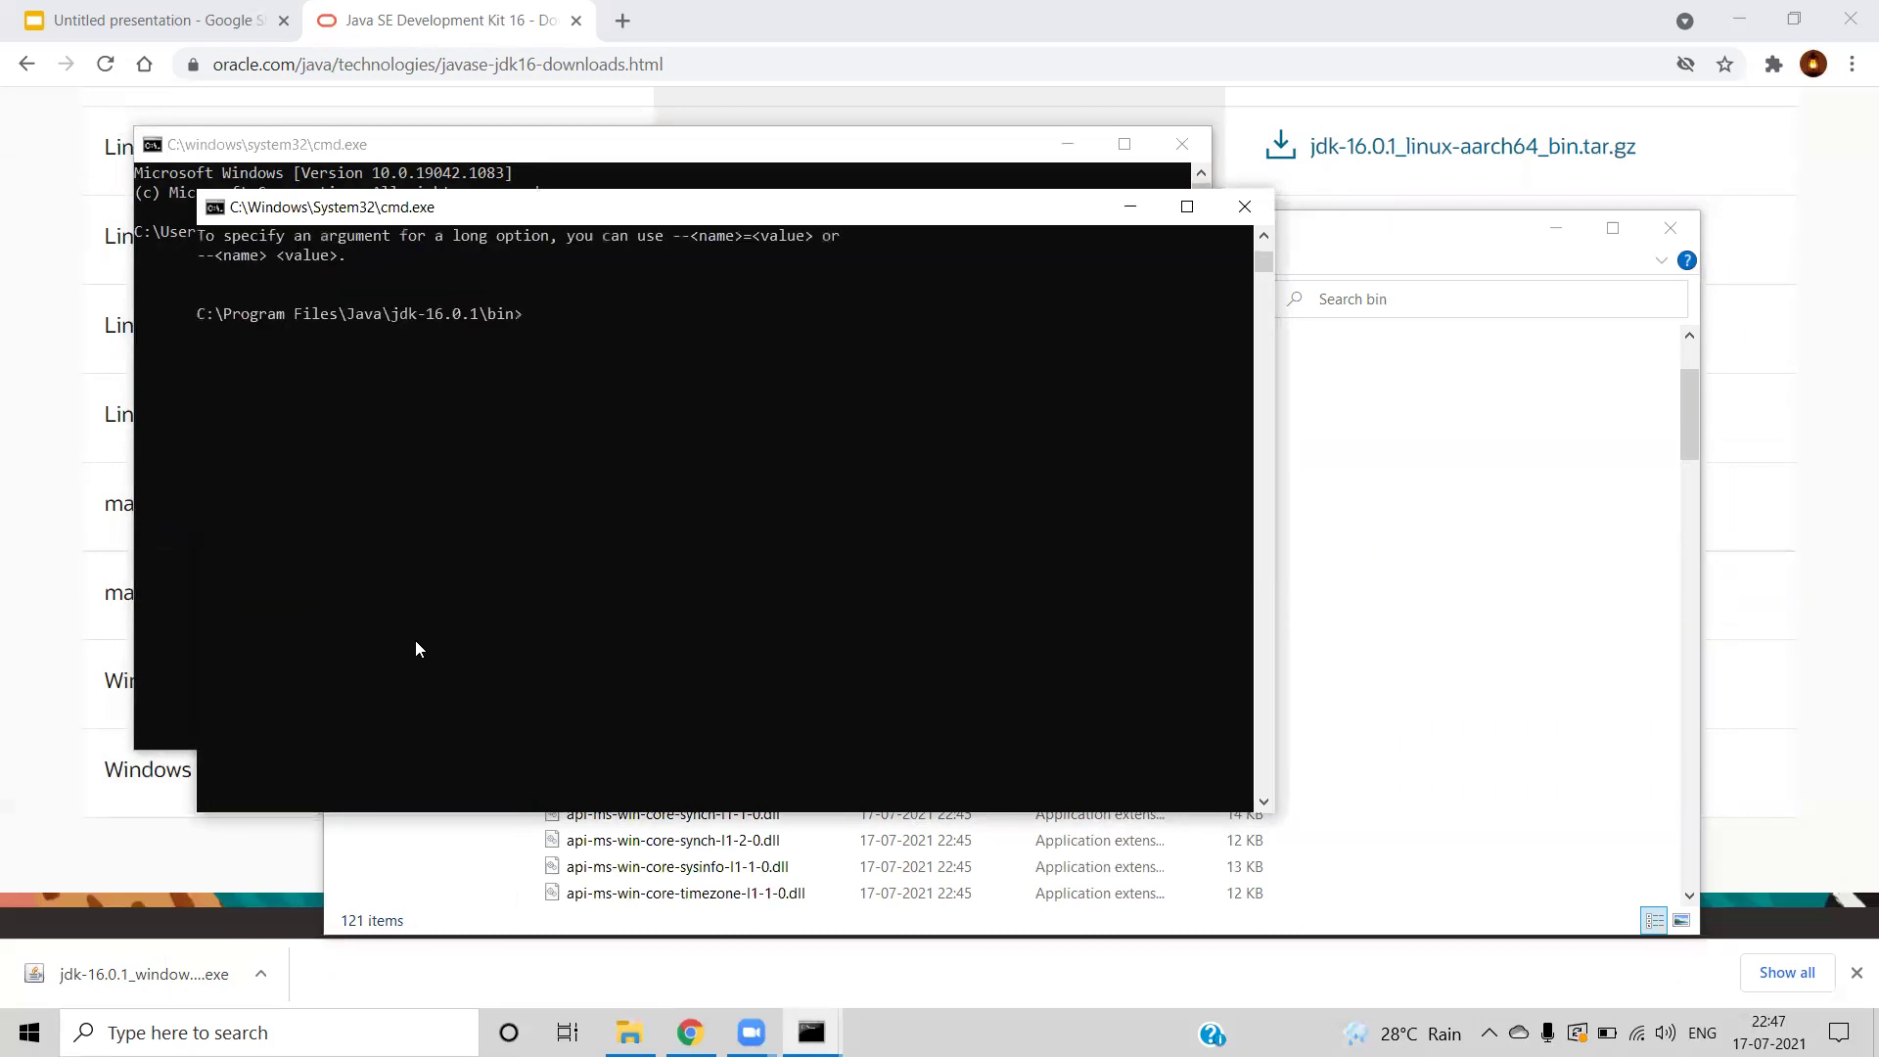
pyautogui.write('java -version')
pyautogui.press('Return')
pyautogui.write('4')
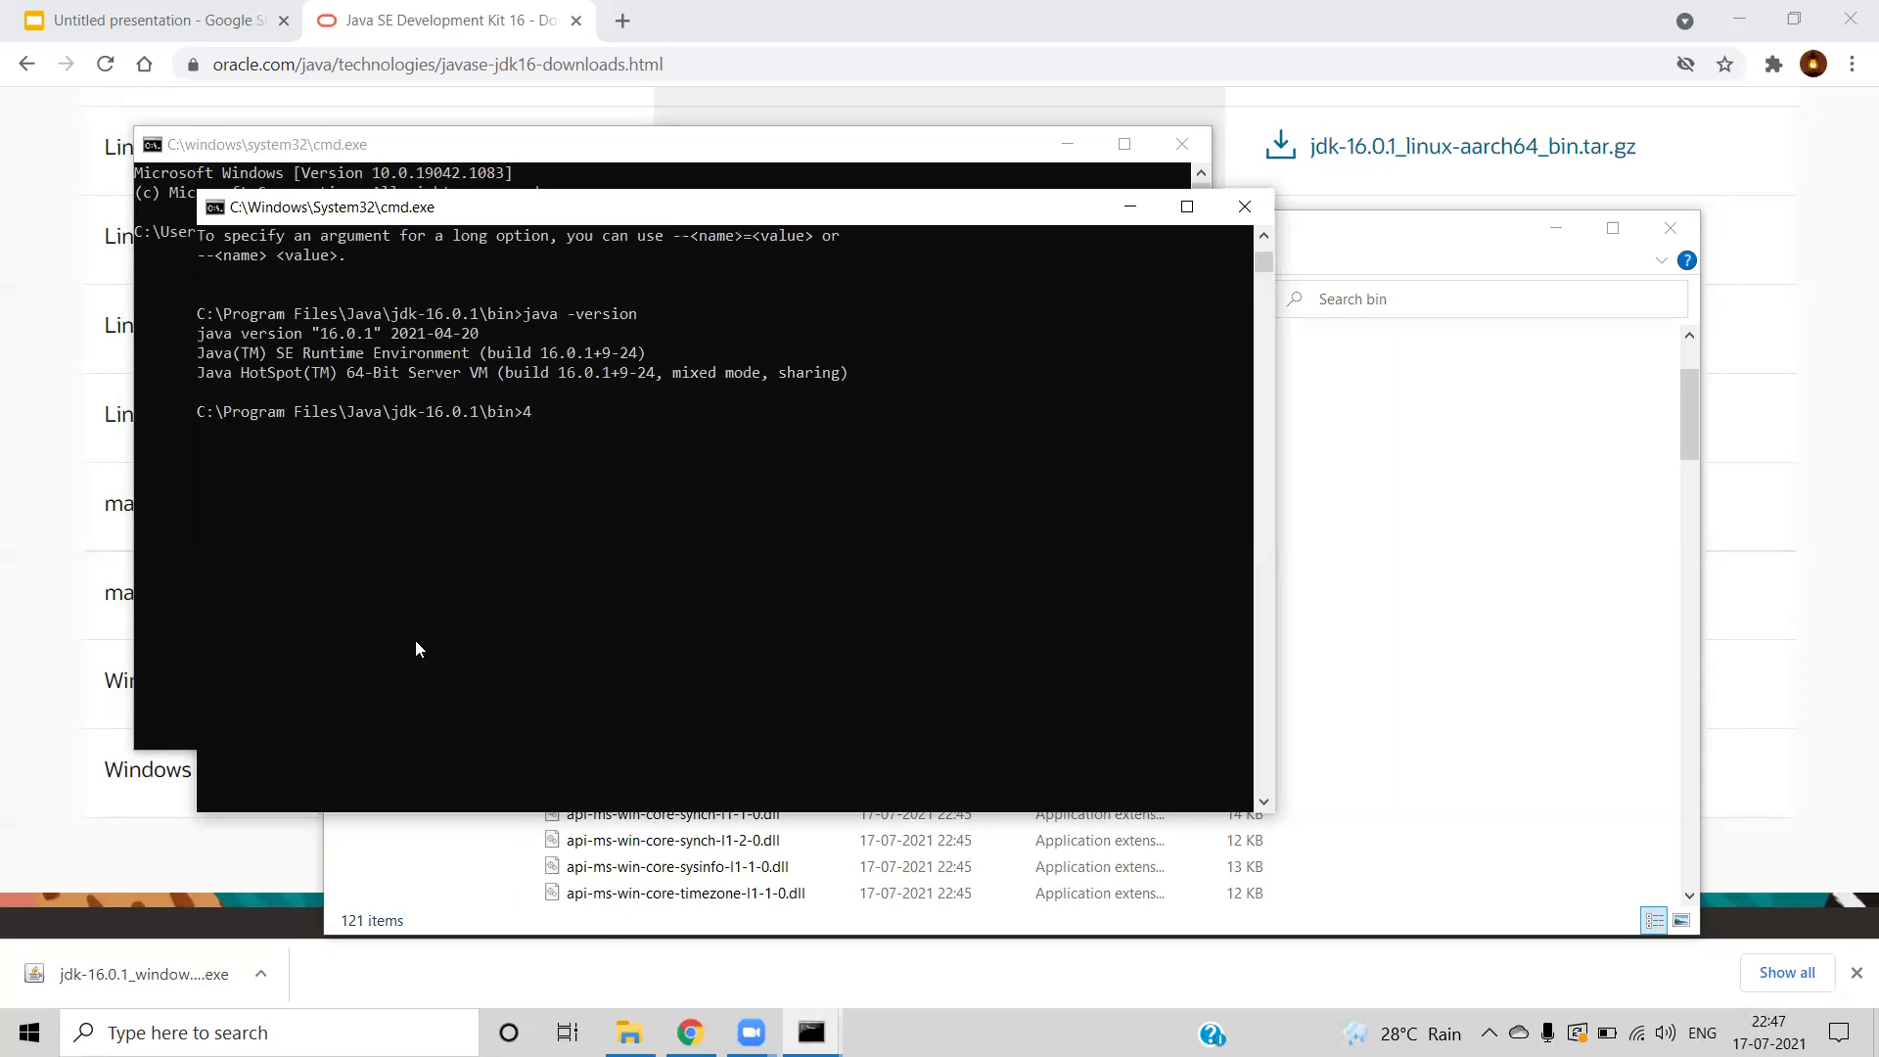
pyautogui.press('BackSpace')
pyautogui.click(1238, 207)
# - Close the other Command Prompt and search the Start menu for 'system' environment settings
pyautogui.click(1169, 158)
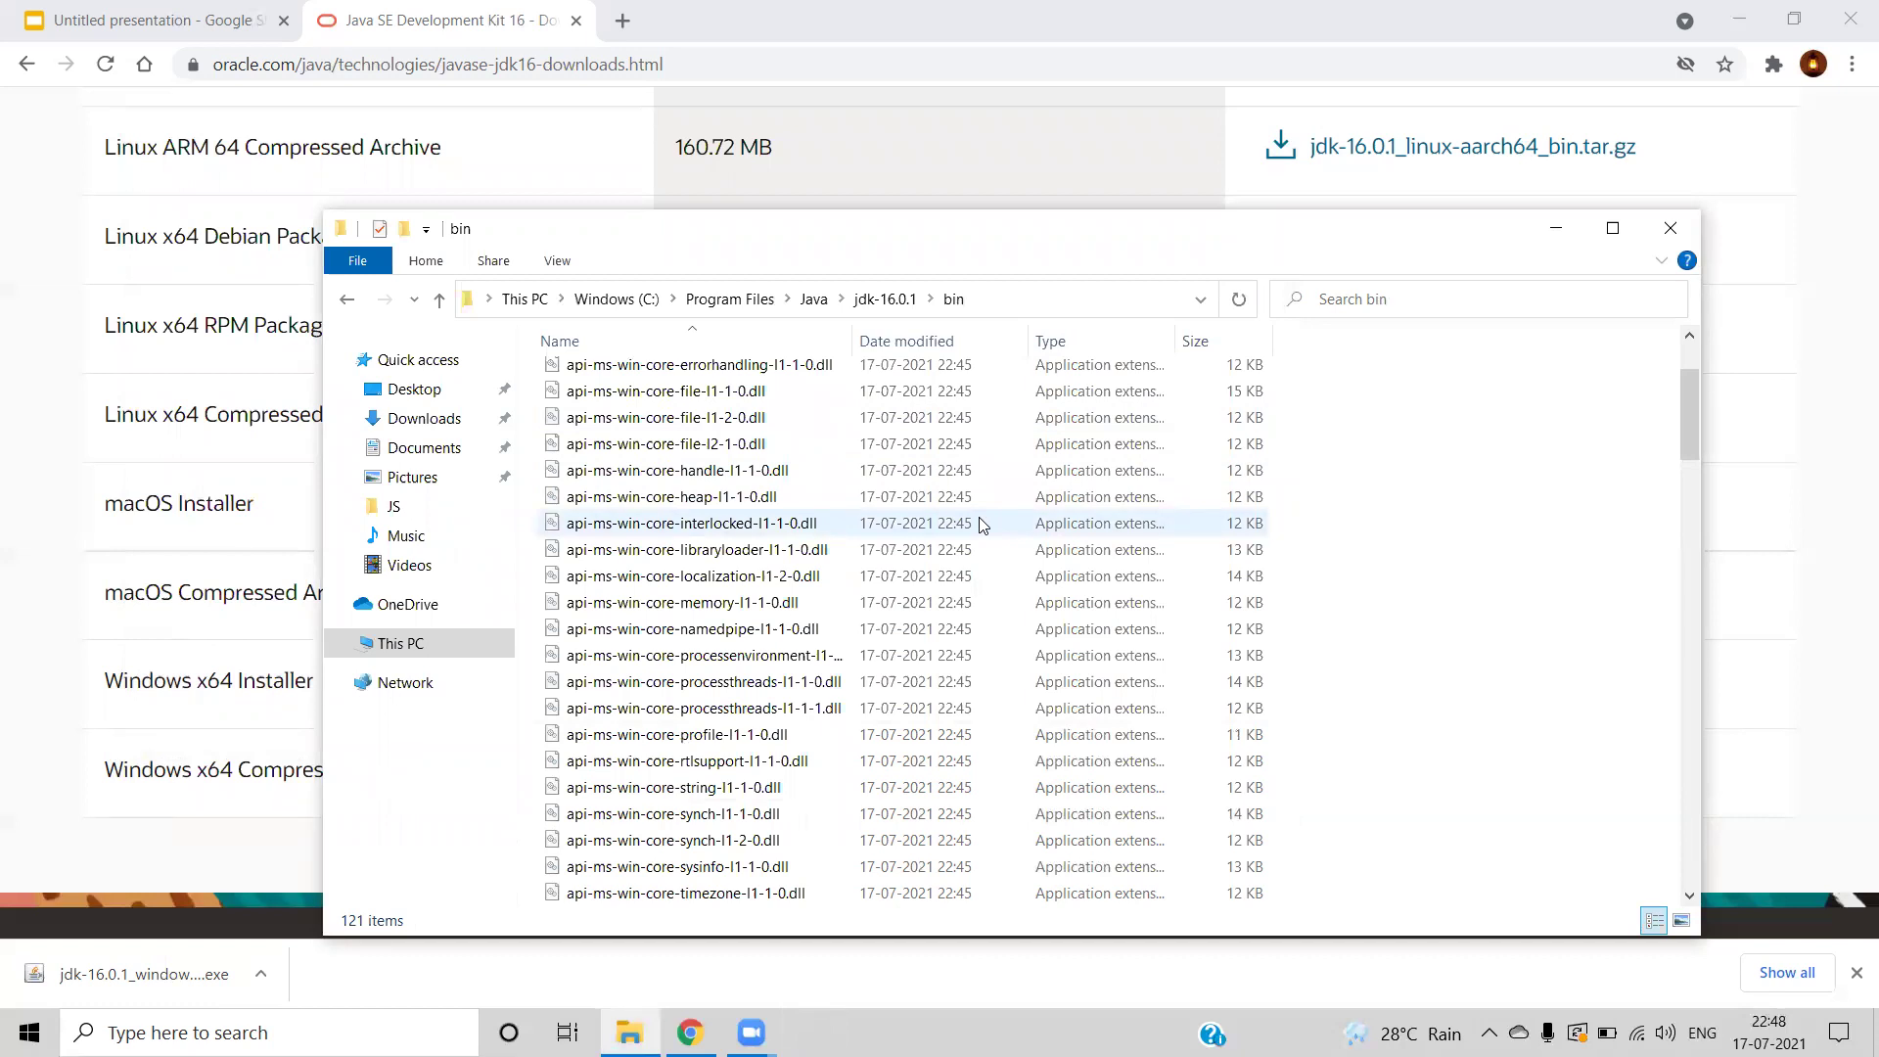
pyautogui.press('super')
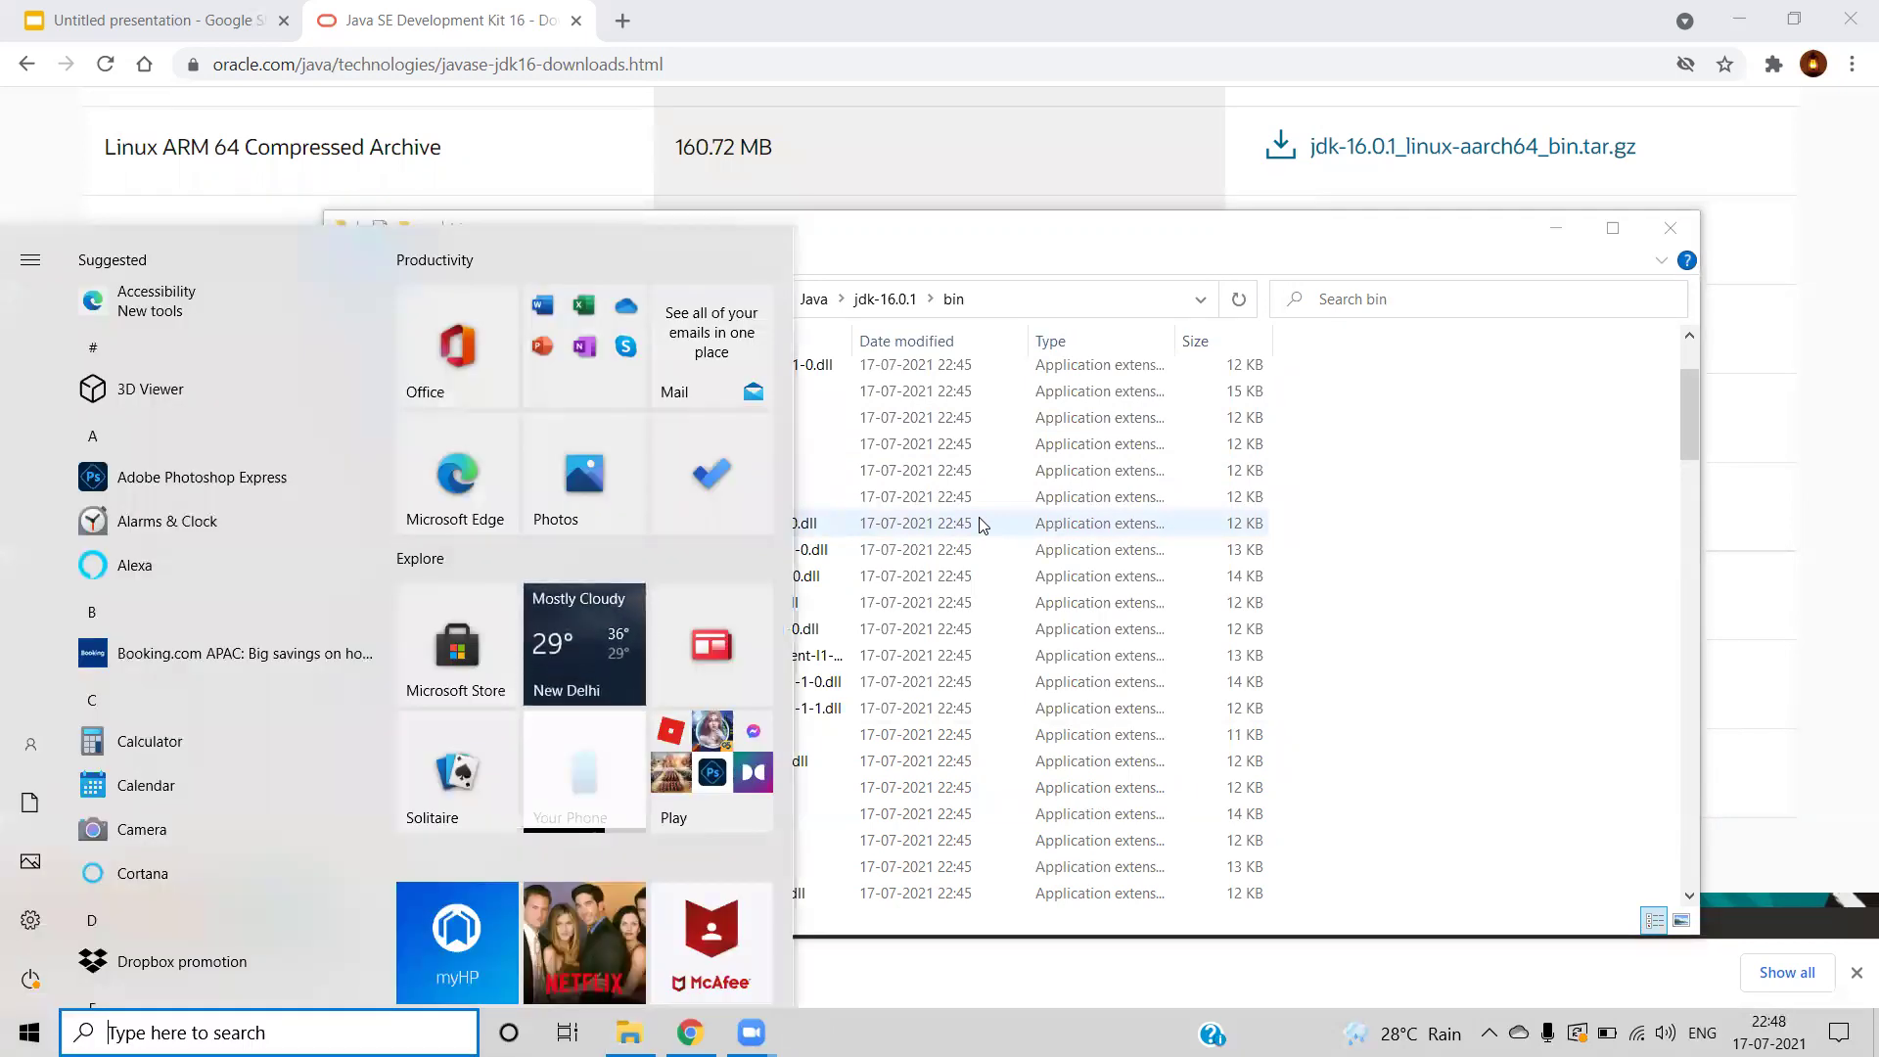
pyautogui.write('system ')
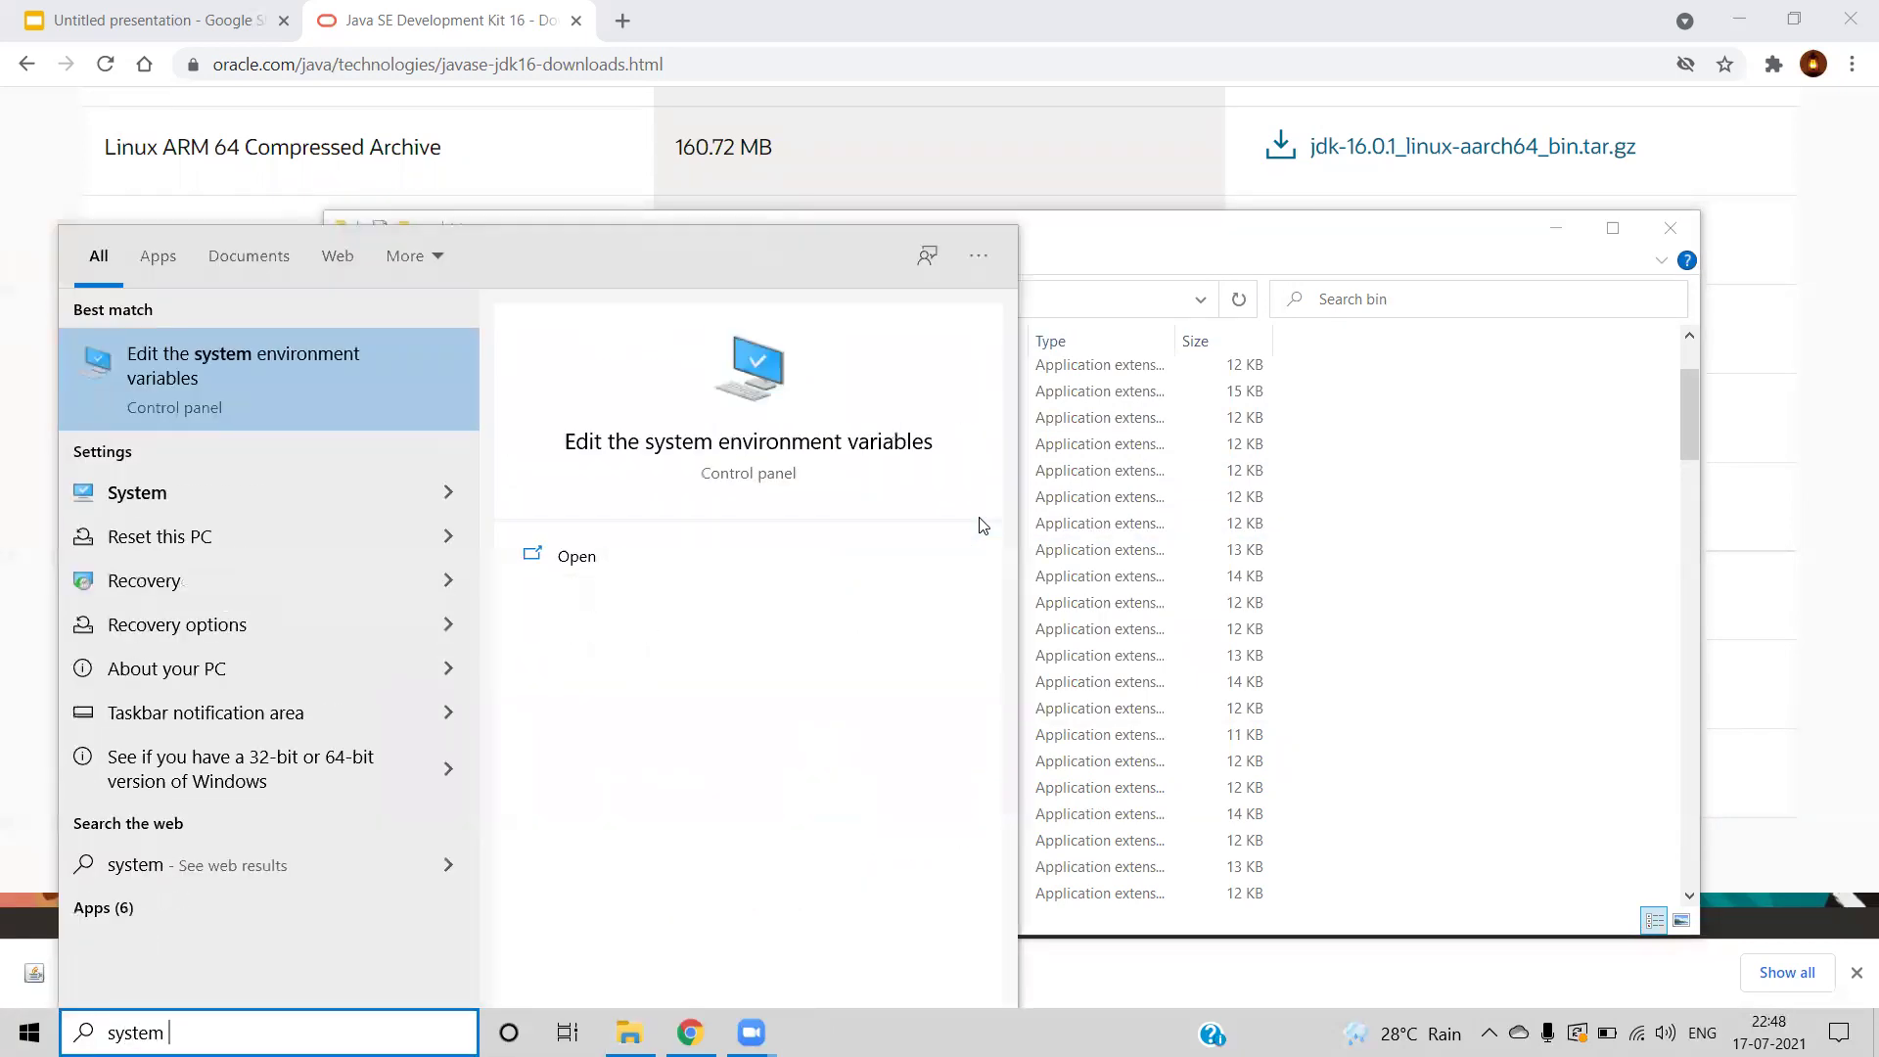
pyautogui.write('varib')
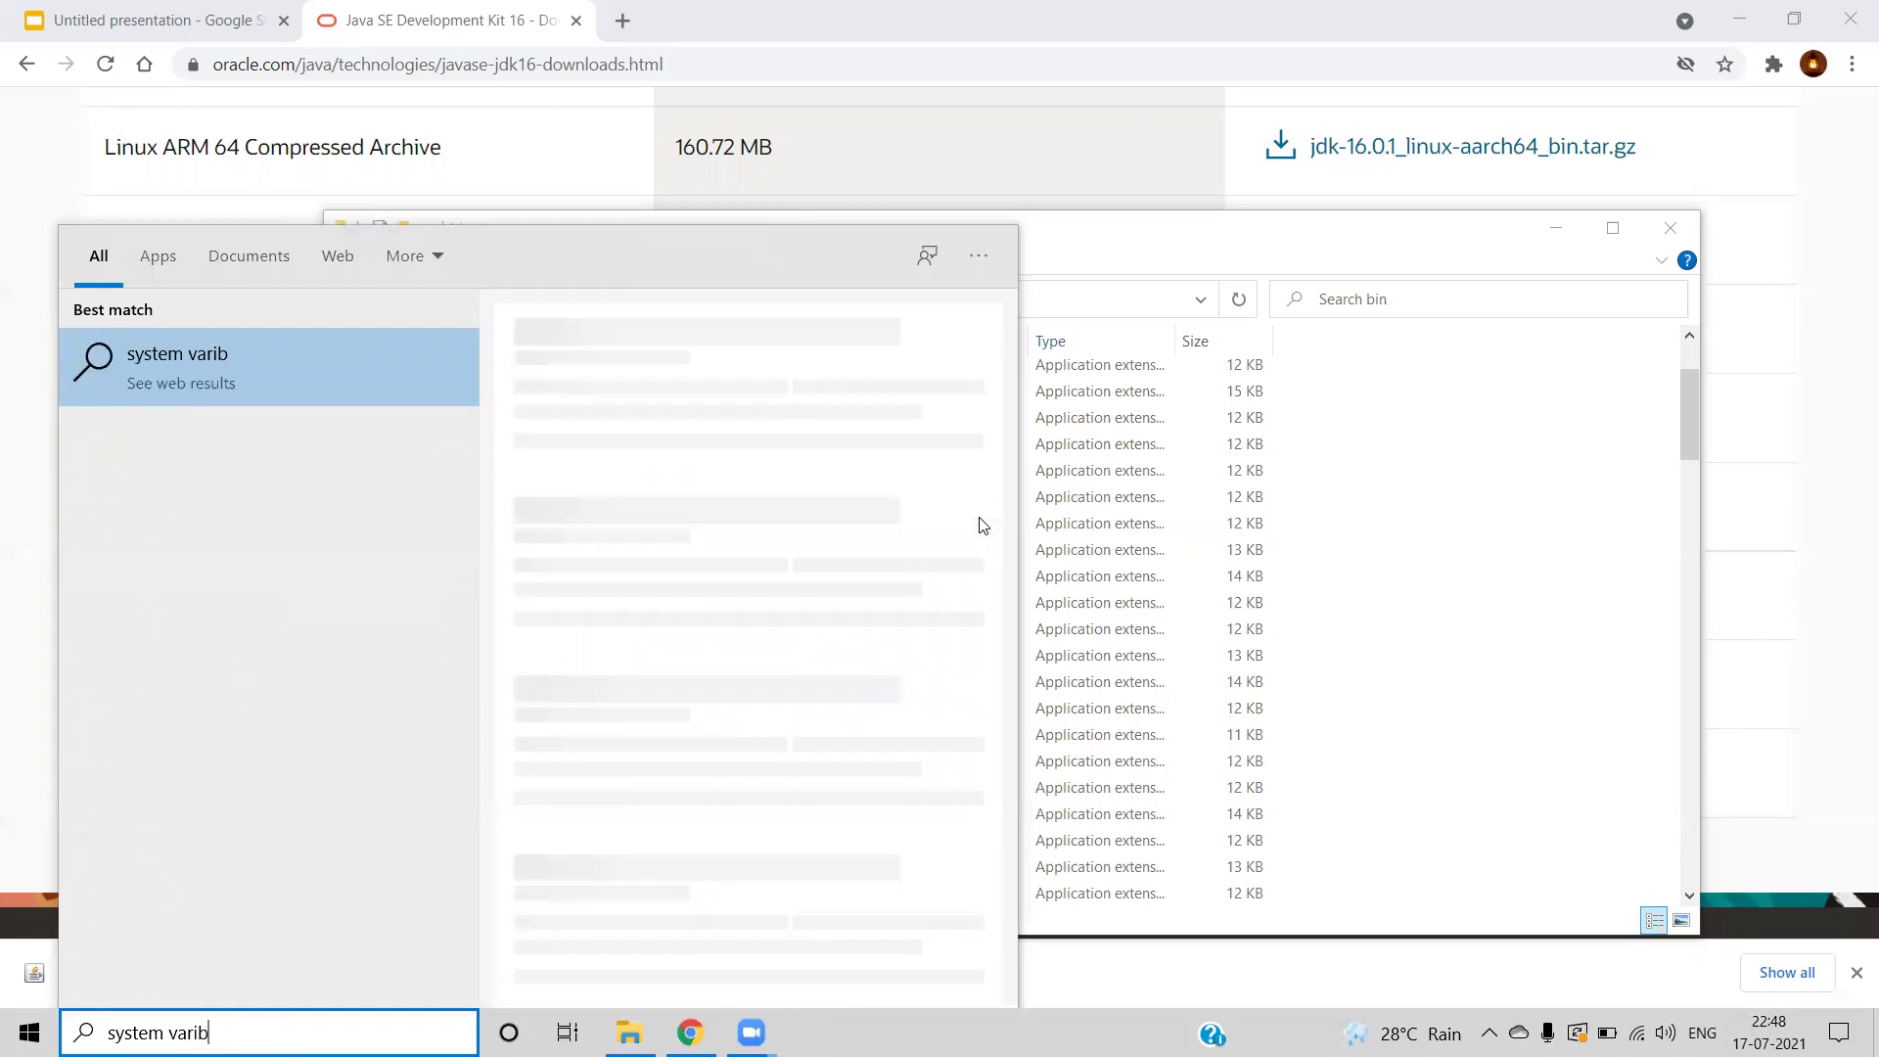
pyautogui.press('Escape')
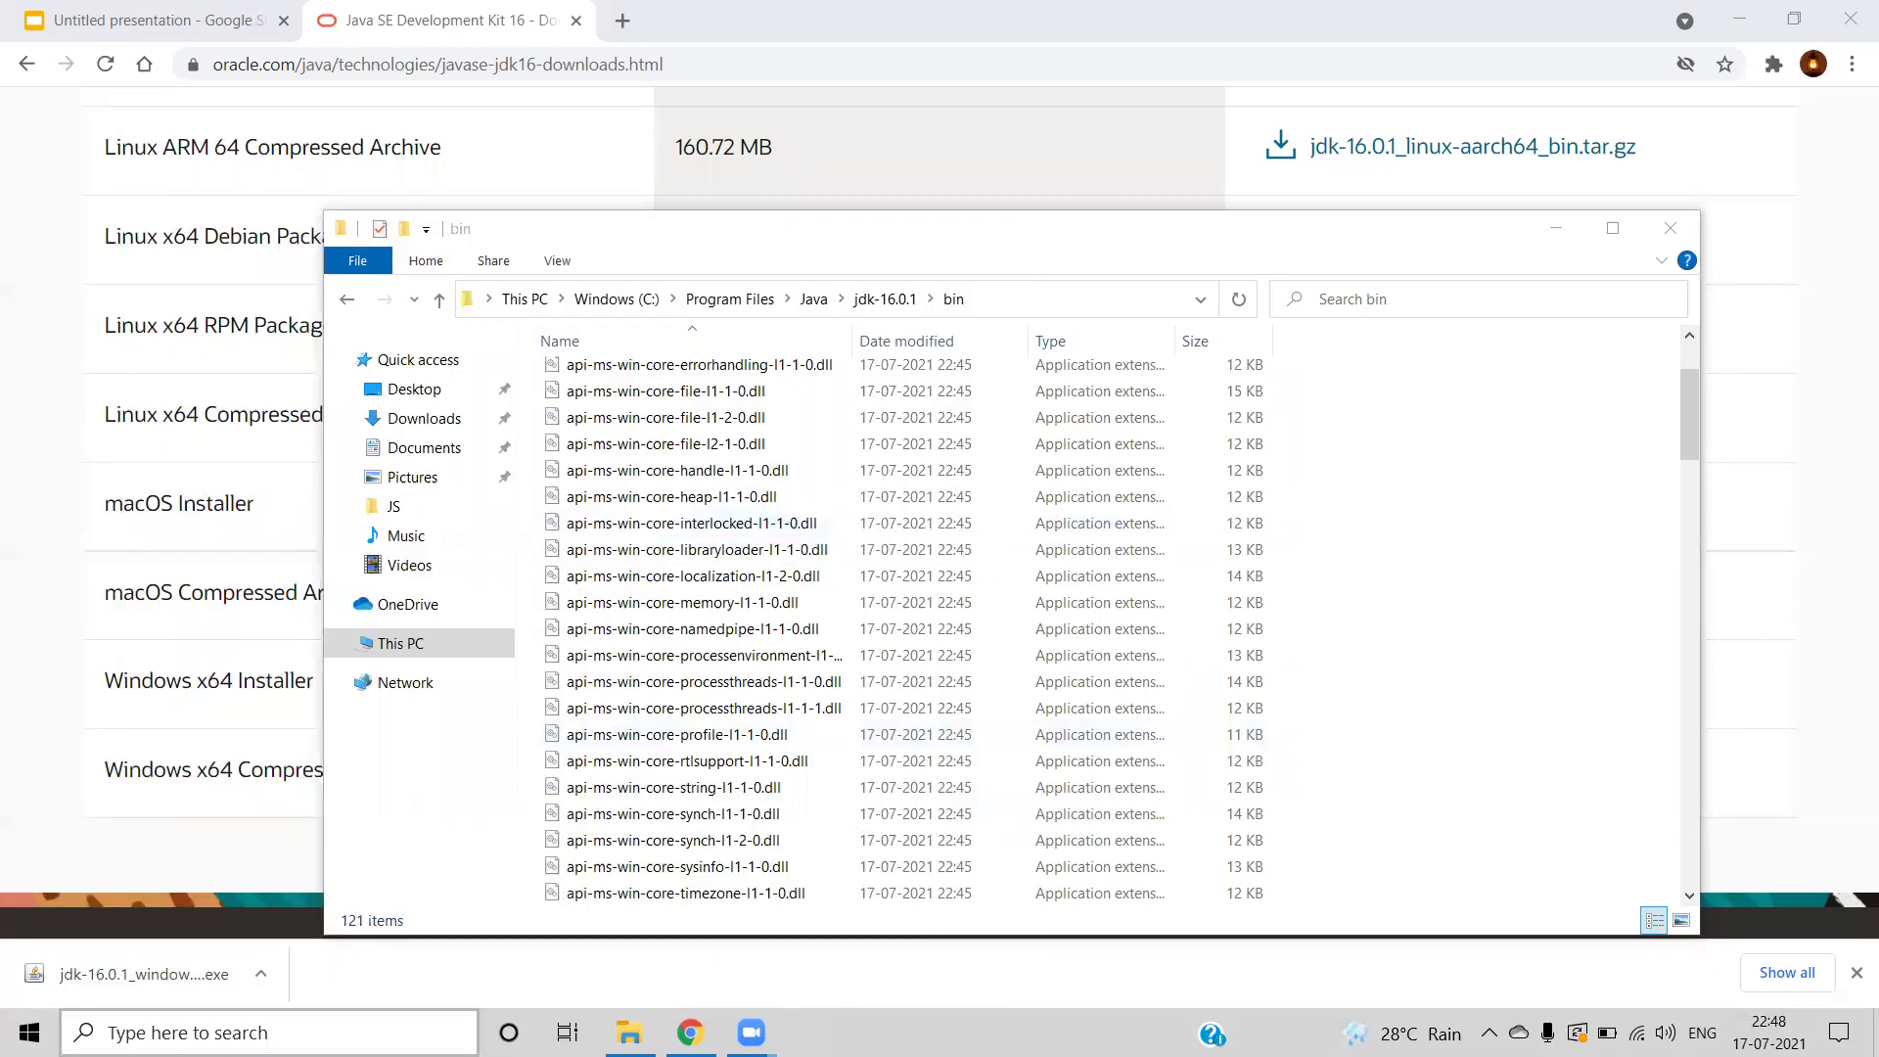
pyautogui.press('super+s')
pyautogui.write('syste')
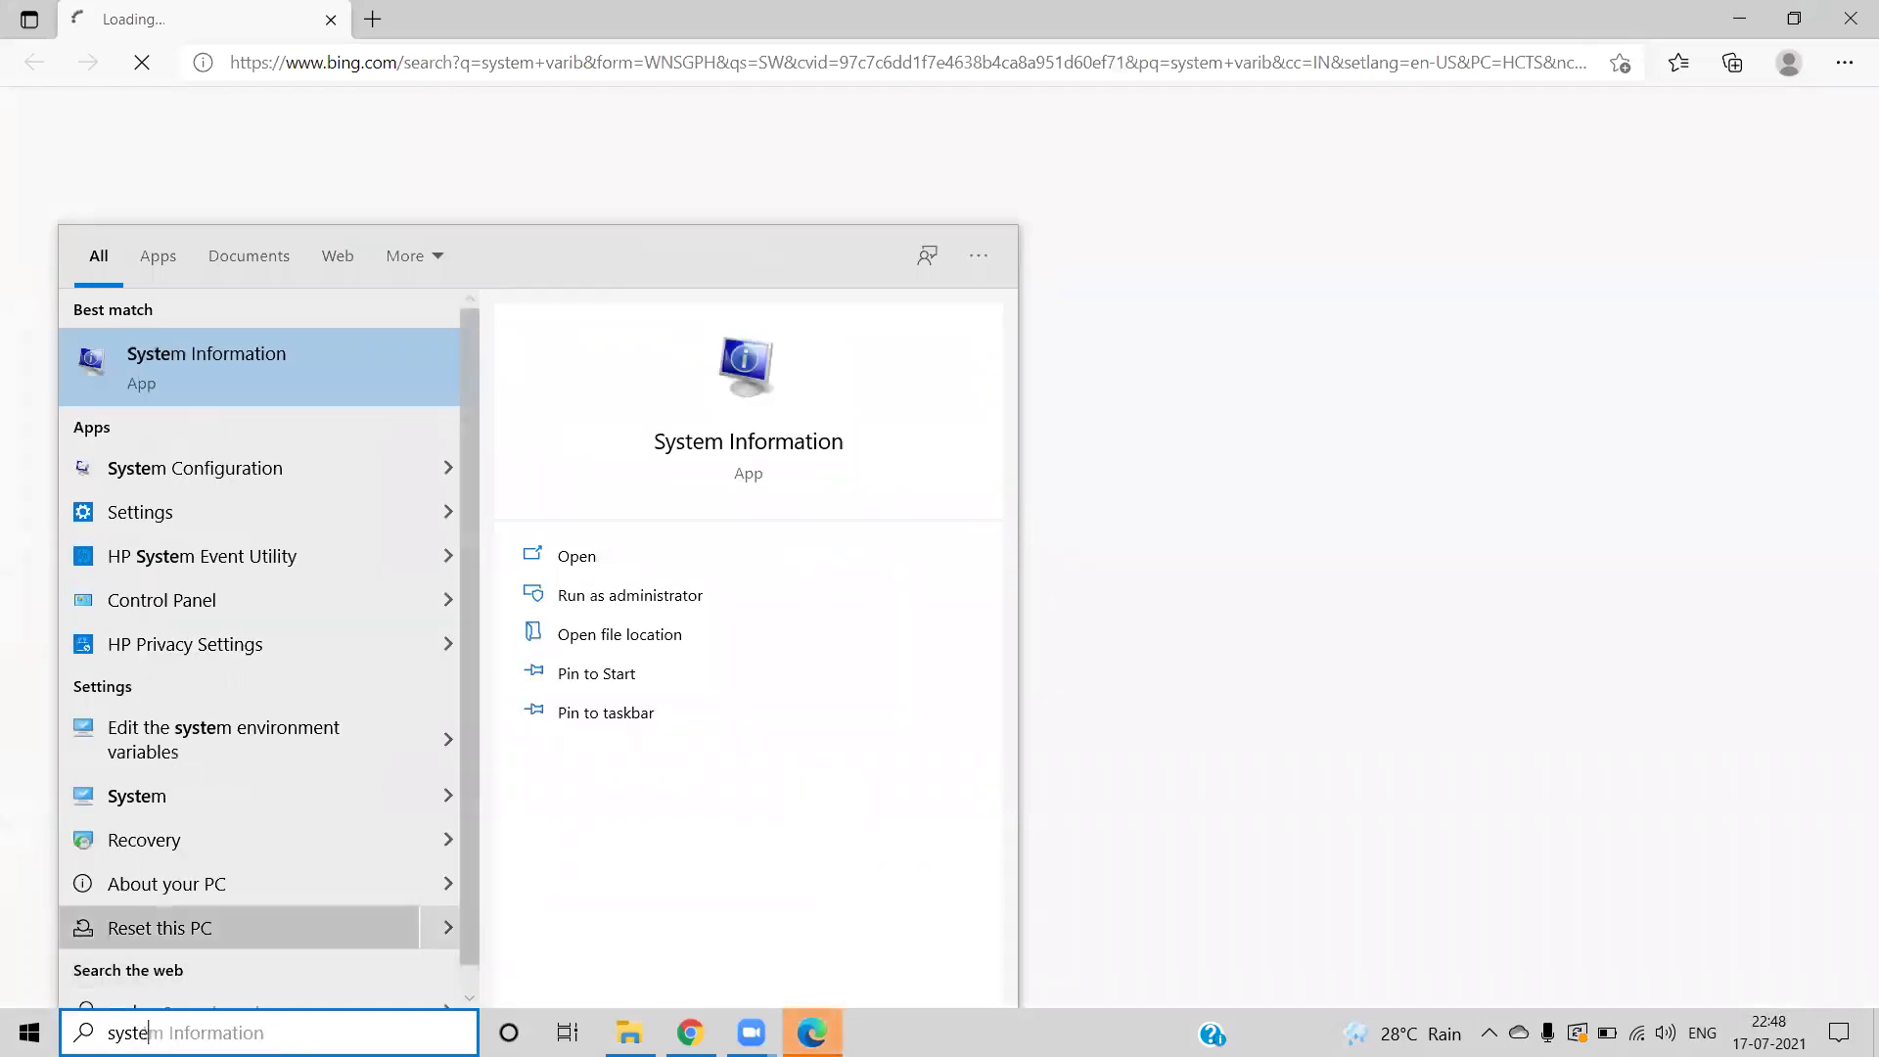
# - Via Environment Variables, edit the system Path and delete the Oracle Common Files javapath entry
pyautogui.click(233, 746)
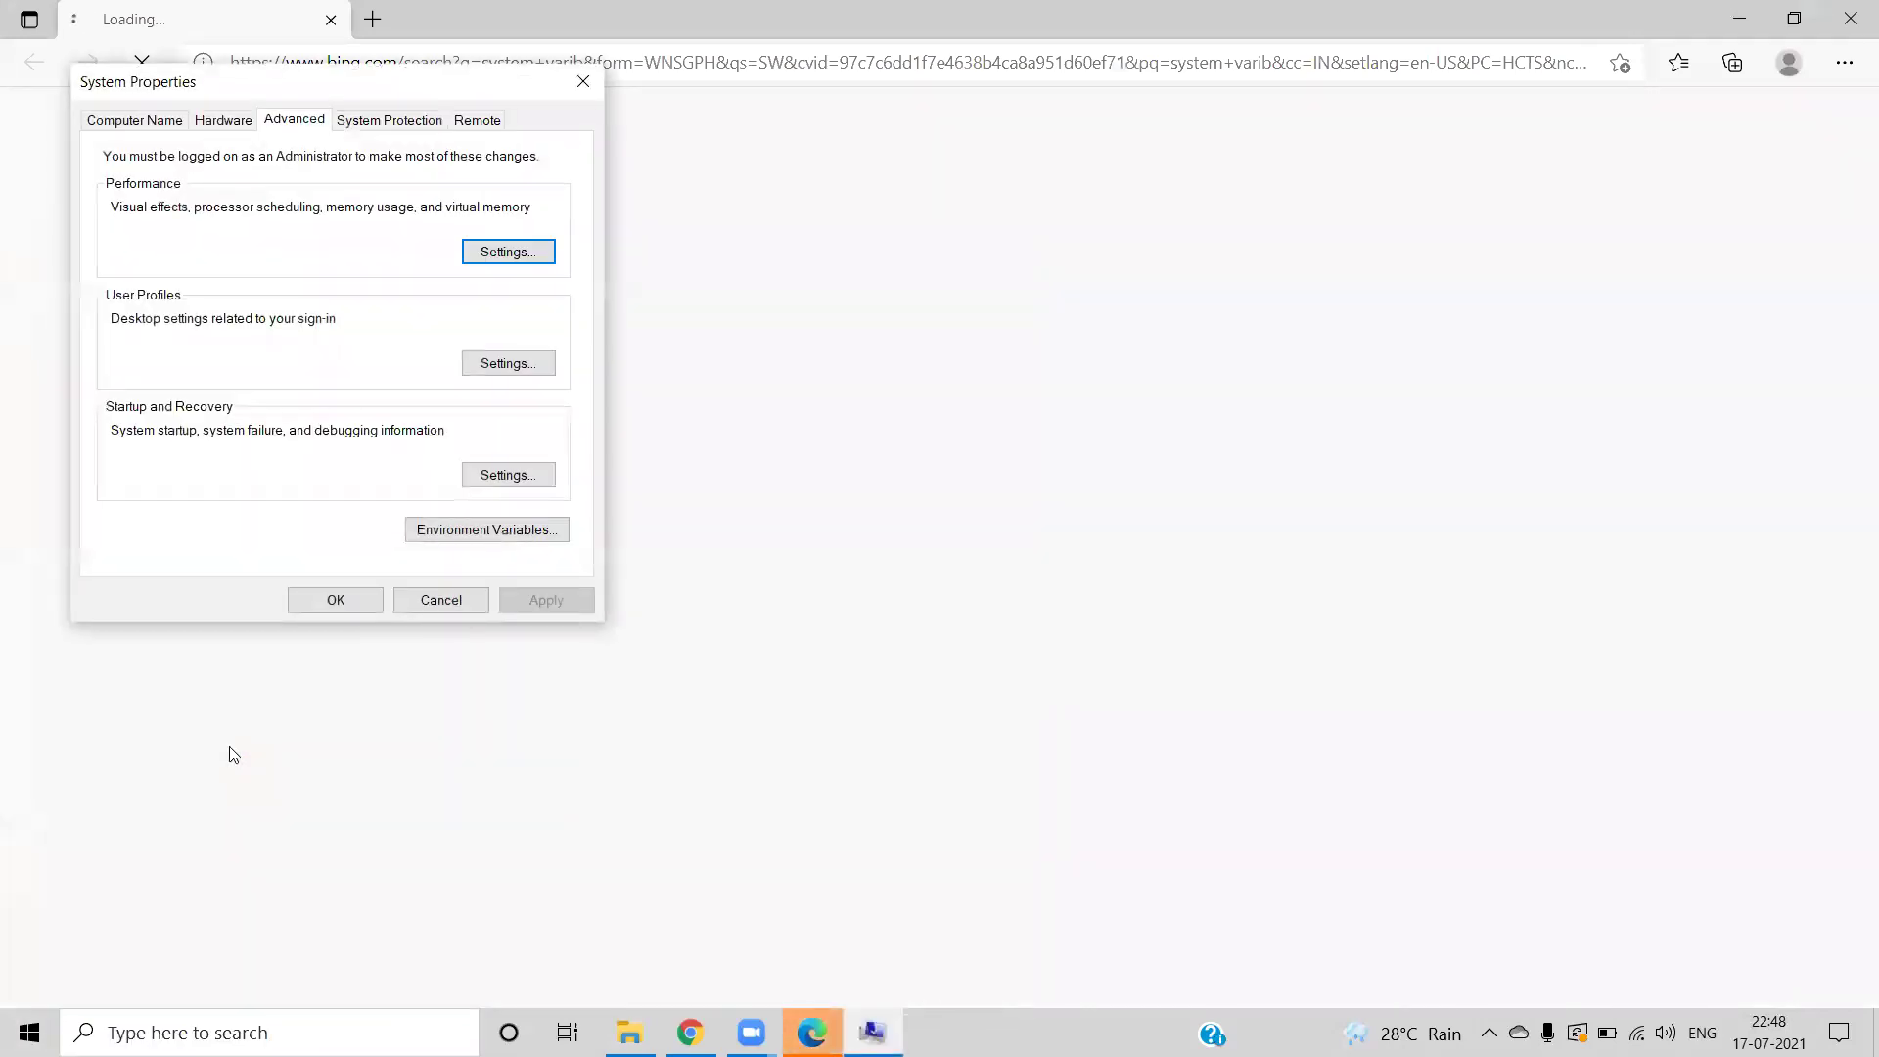
pyautogui.click(457, 530)
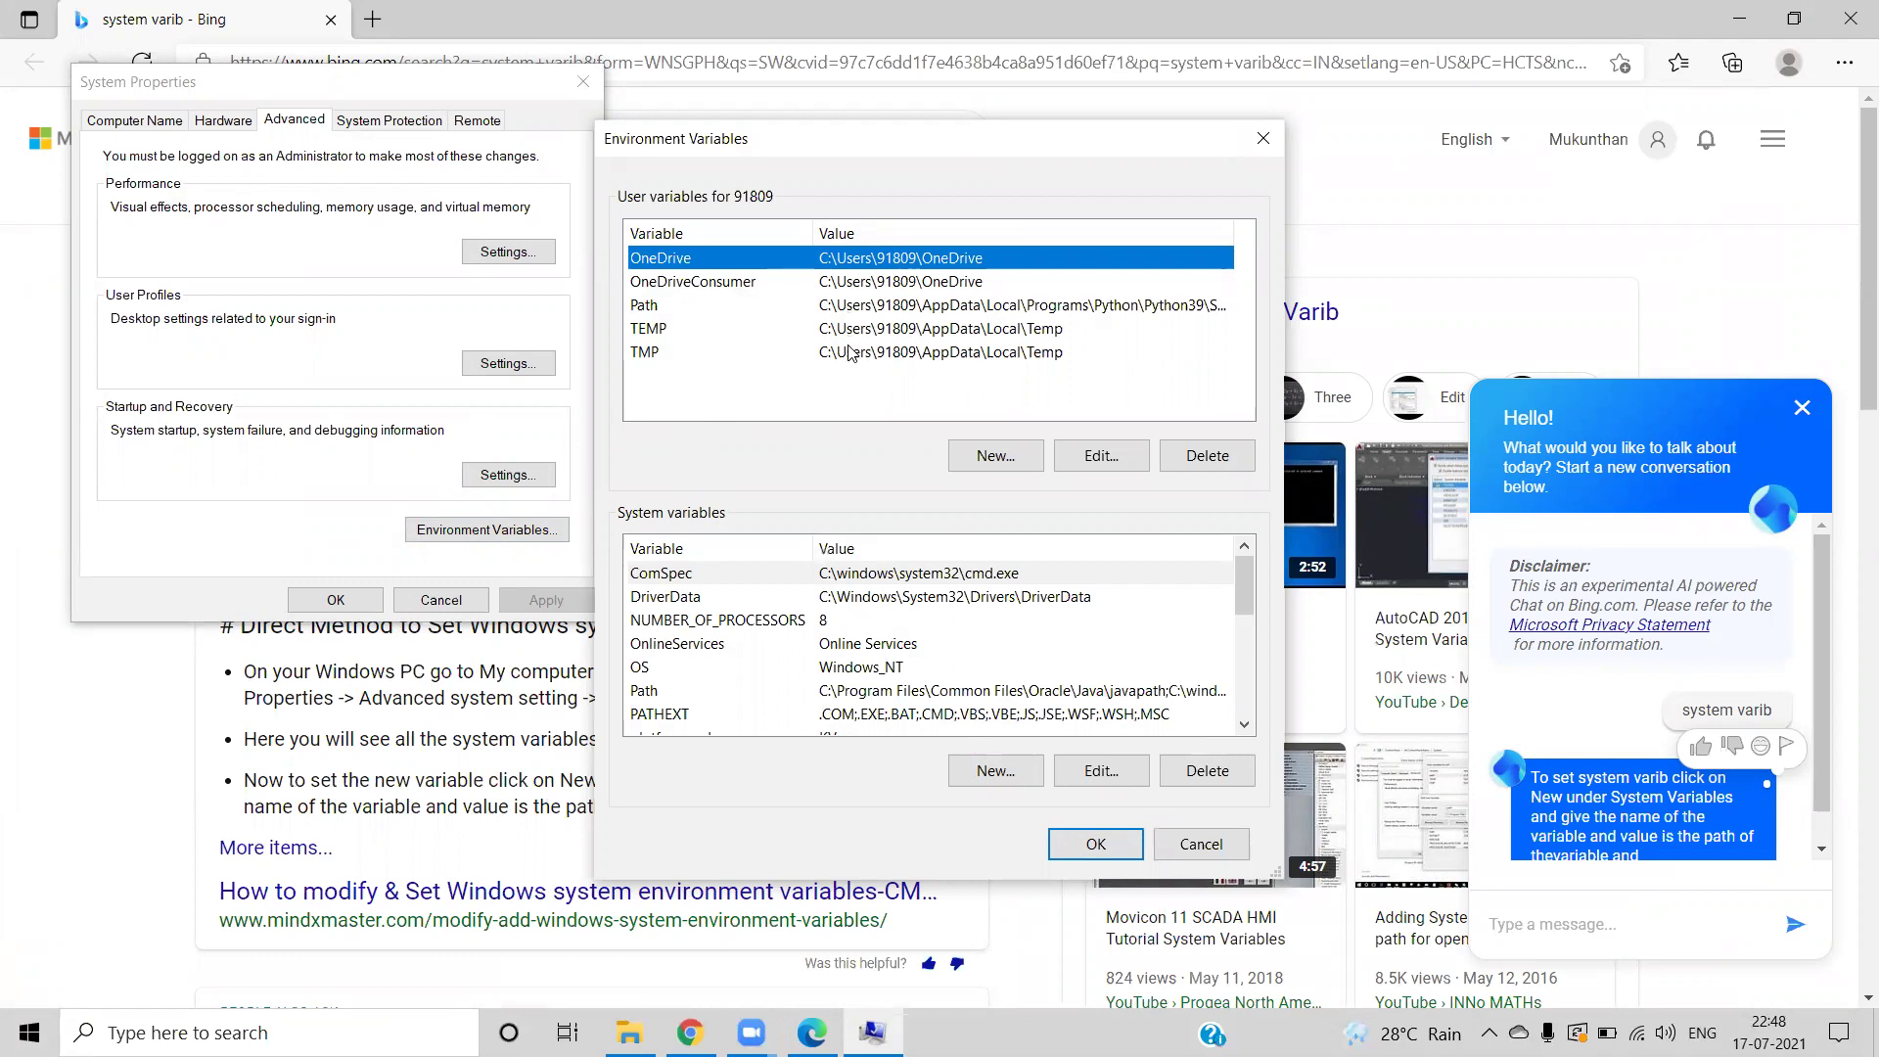
pyautogui.doubleClick(679, 692)
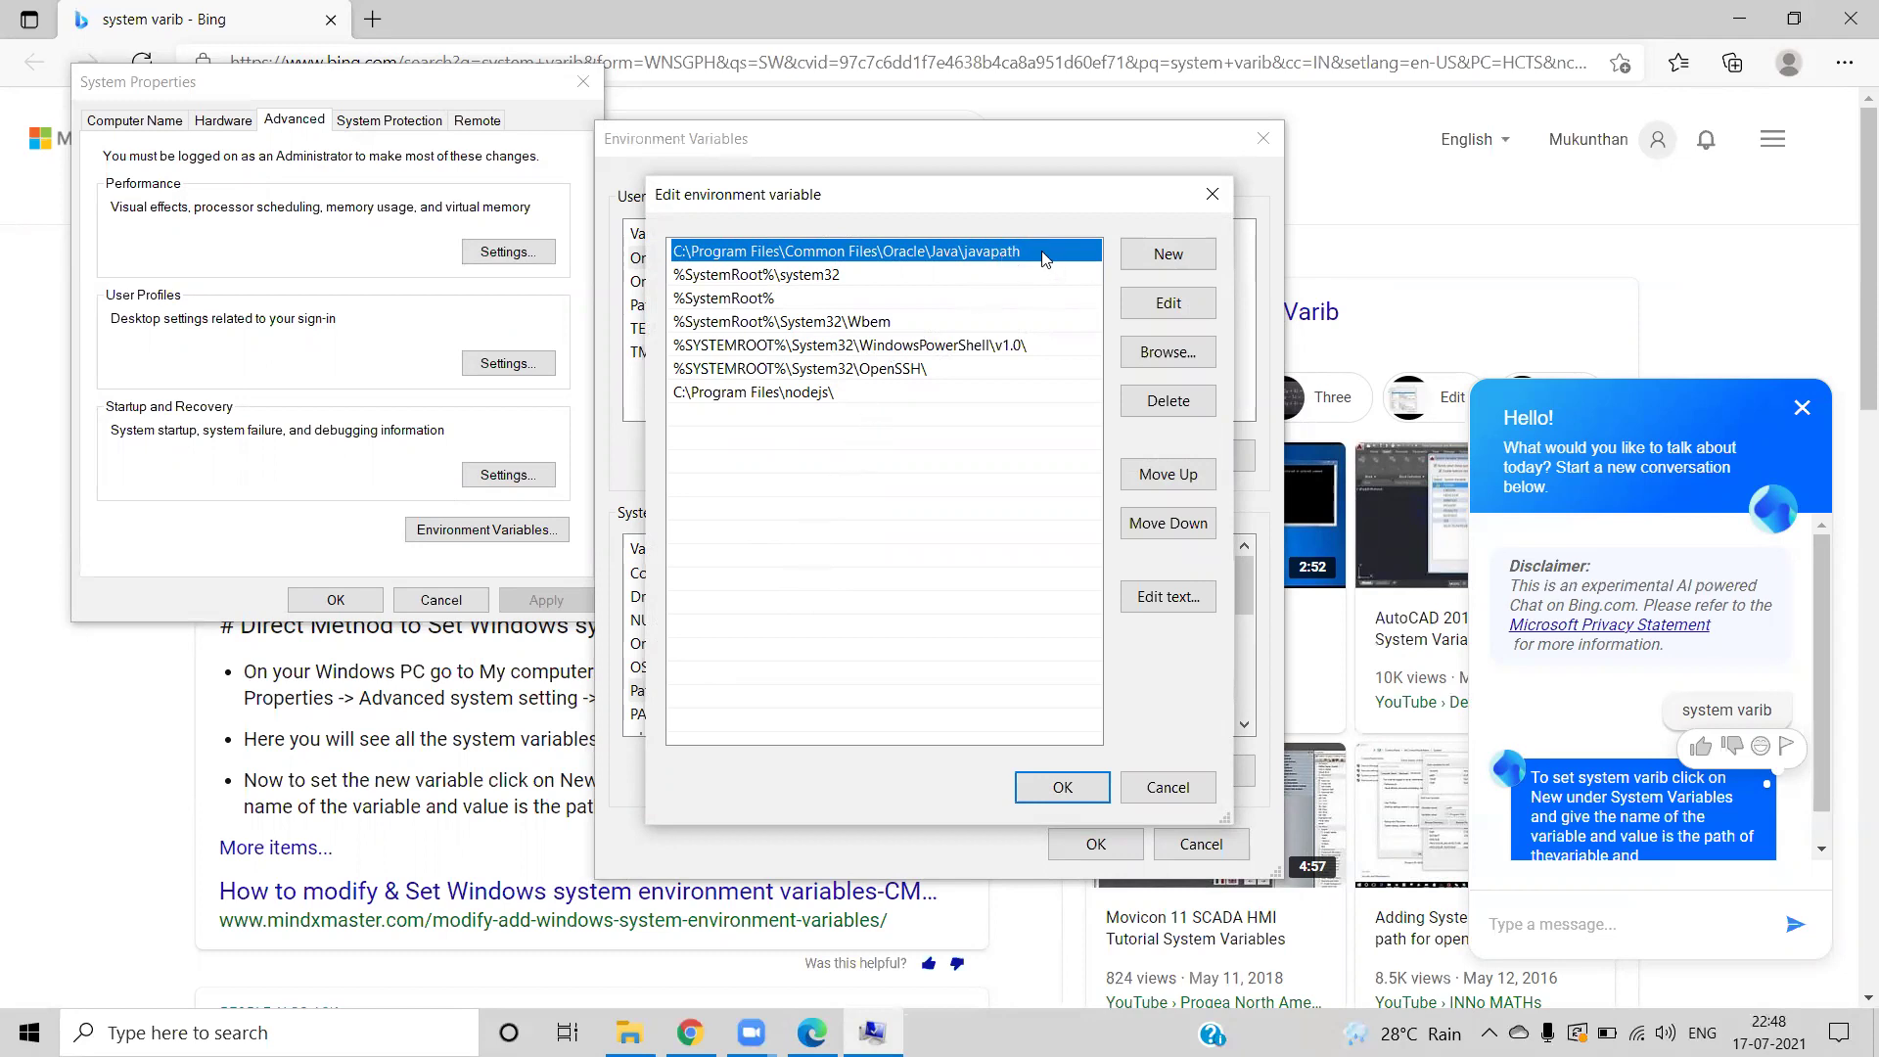
pyautogui.click(1145, 404)
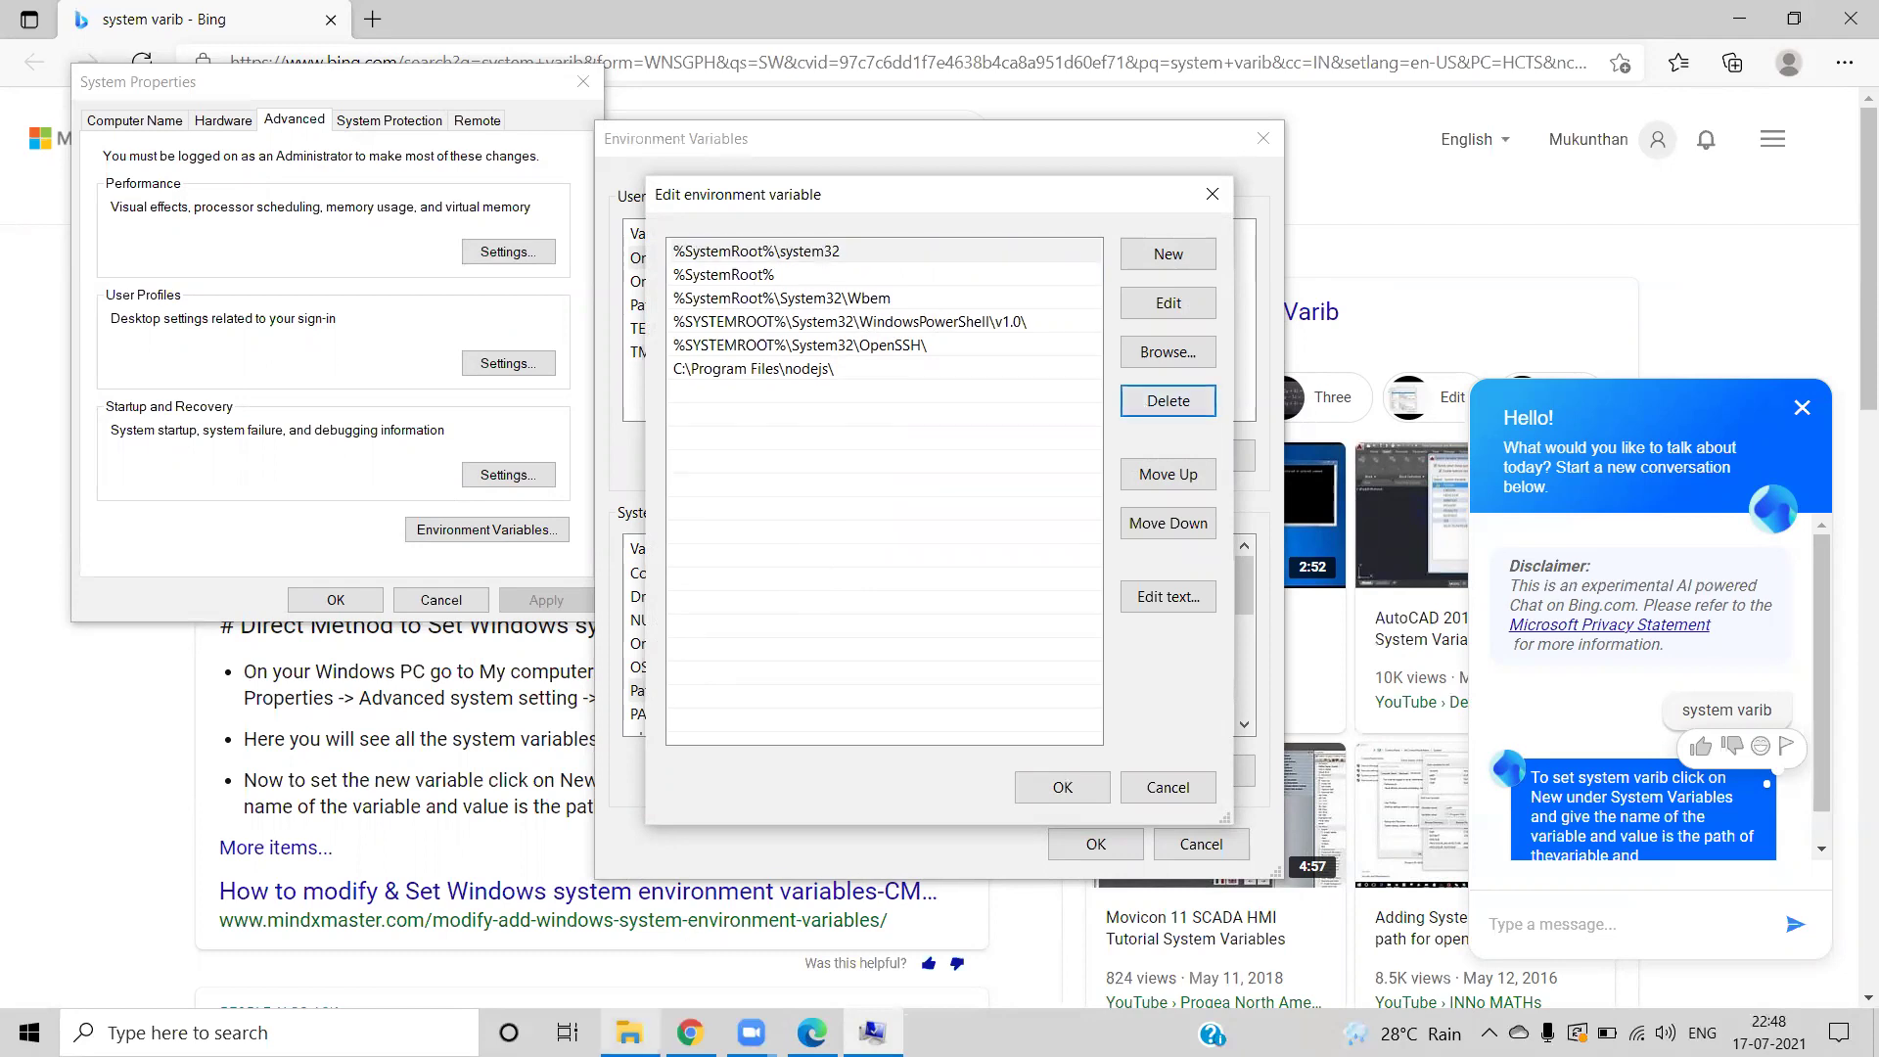
# - Add a new Path entry and try pasting the bin address, which copies wrongly, then close that window
pyautogui.click(629, 1033)
pyautogui.click(1006, 302)
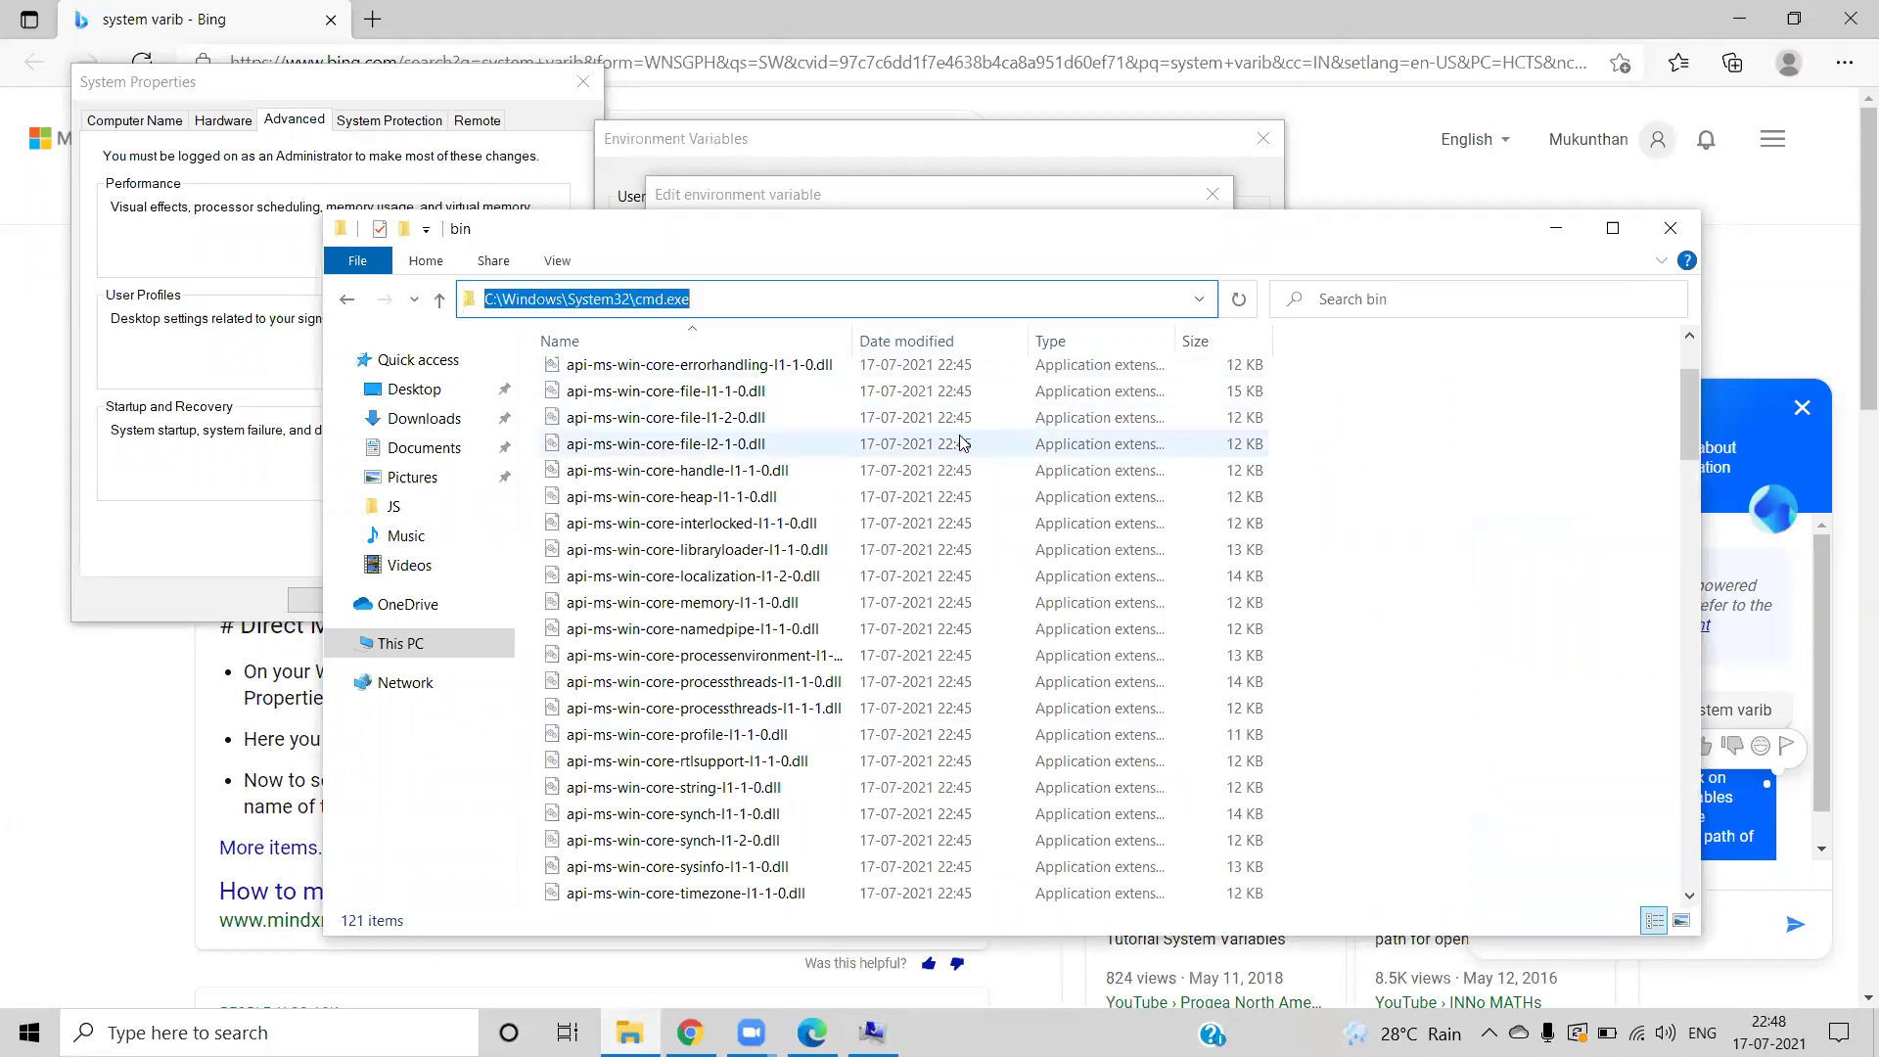
pyautogui.hotkey('alt', 'Tab')
pyautogui.click(1171, 257)
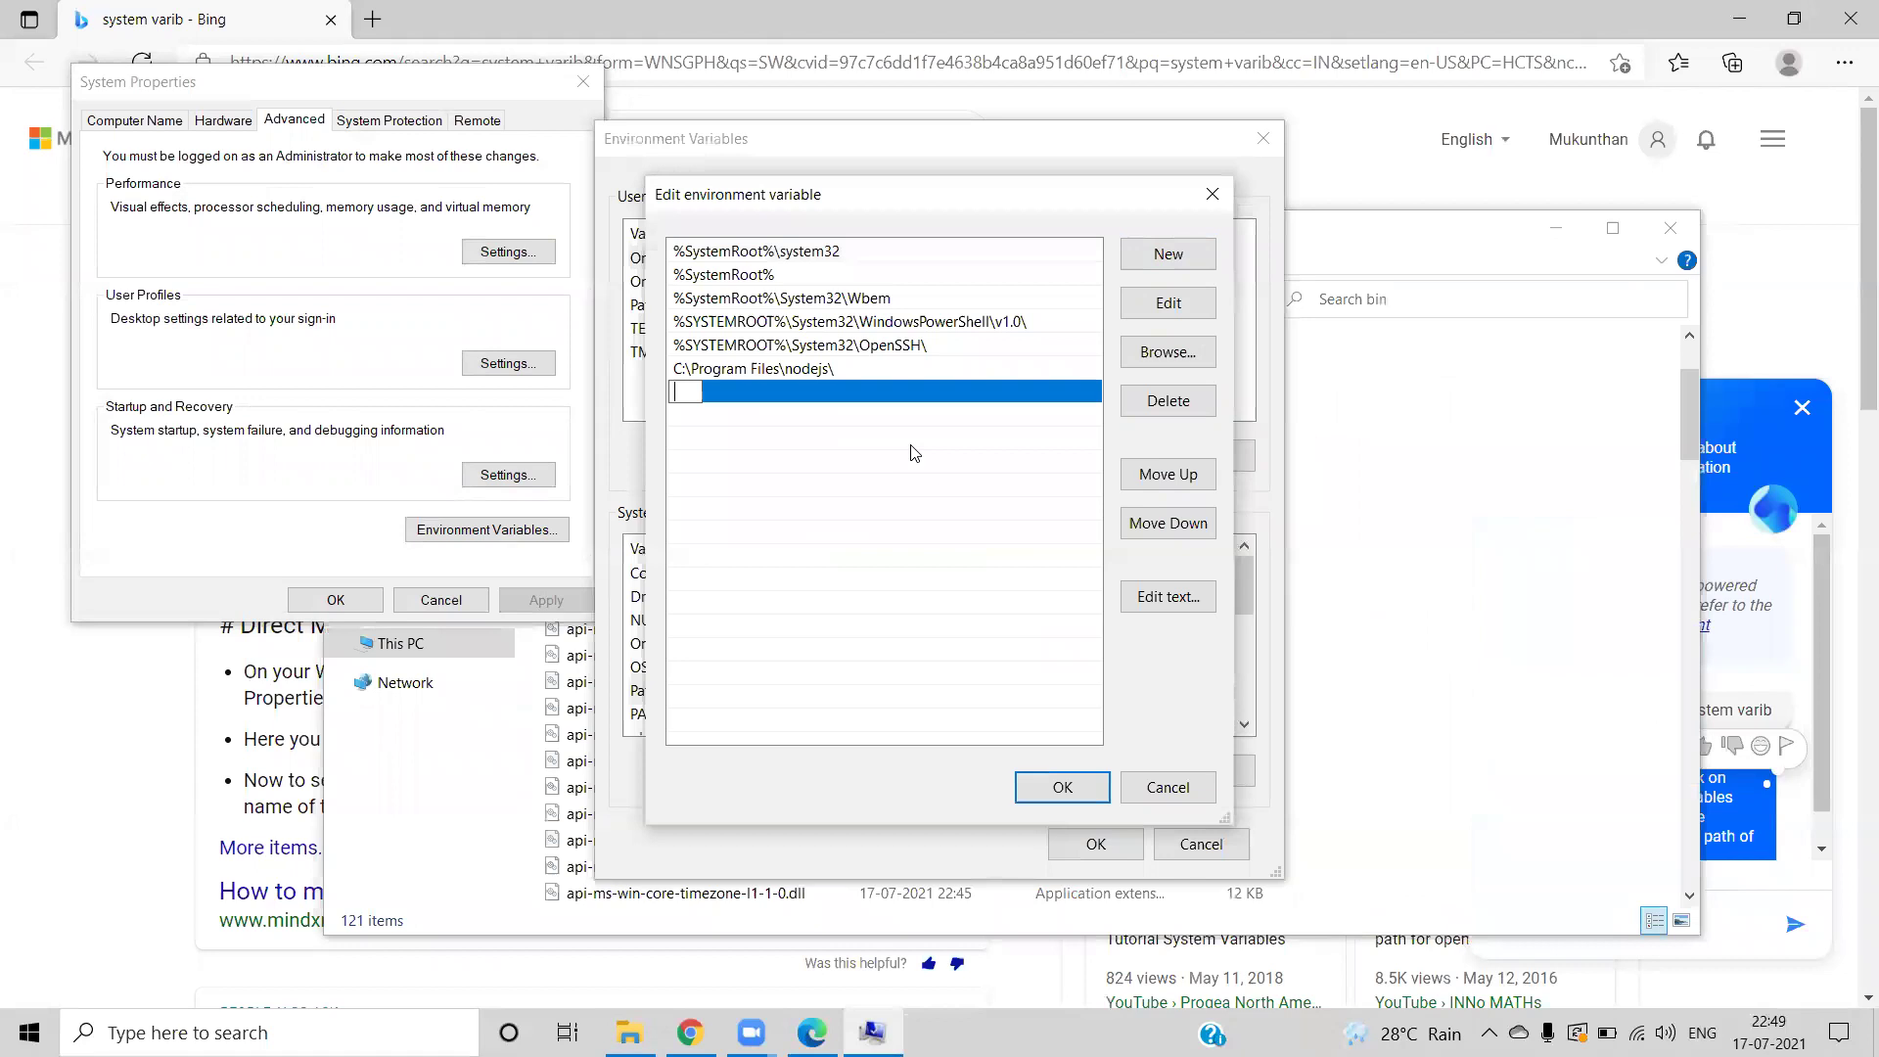
pyautogui.write('C:\\Windows\\System32\\cmd.exe')
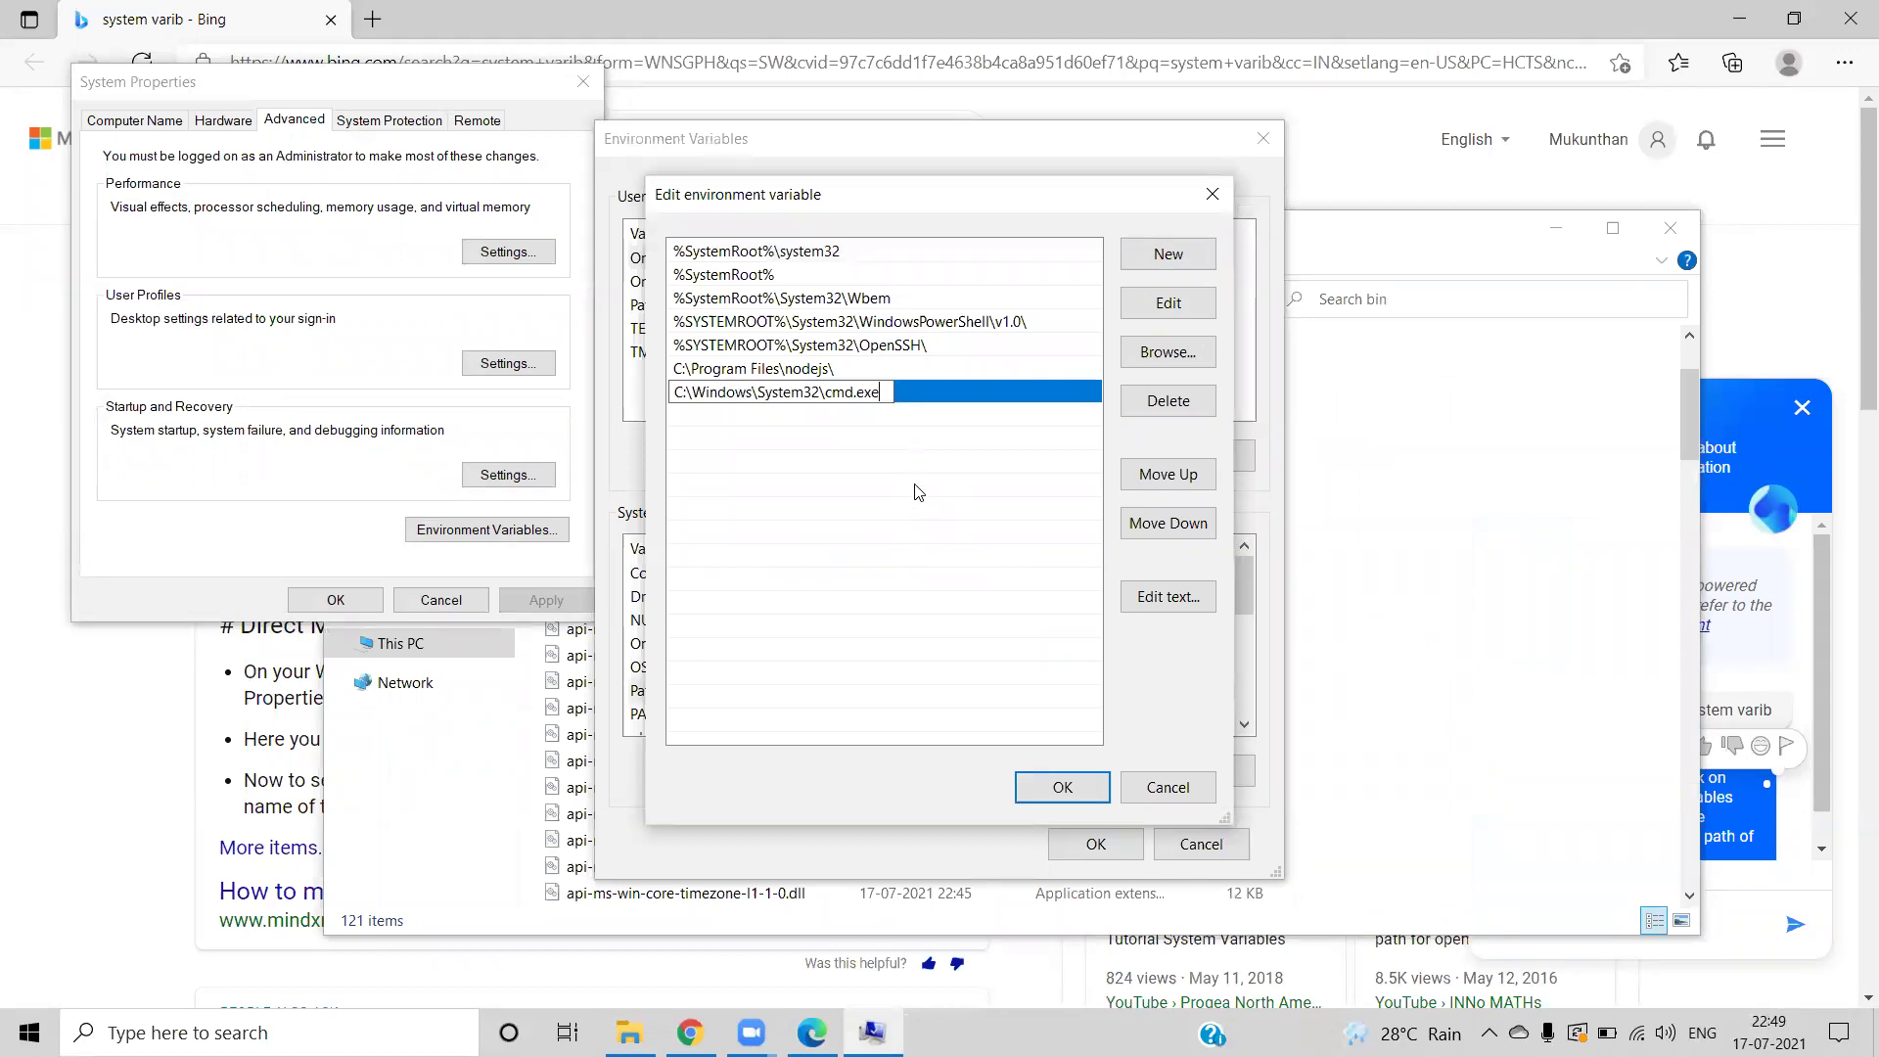
pyautogui.hotkey('alt', 'Tab')
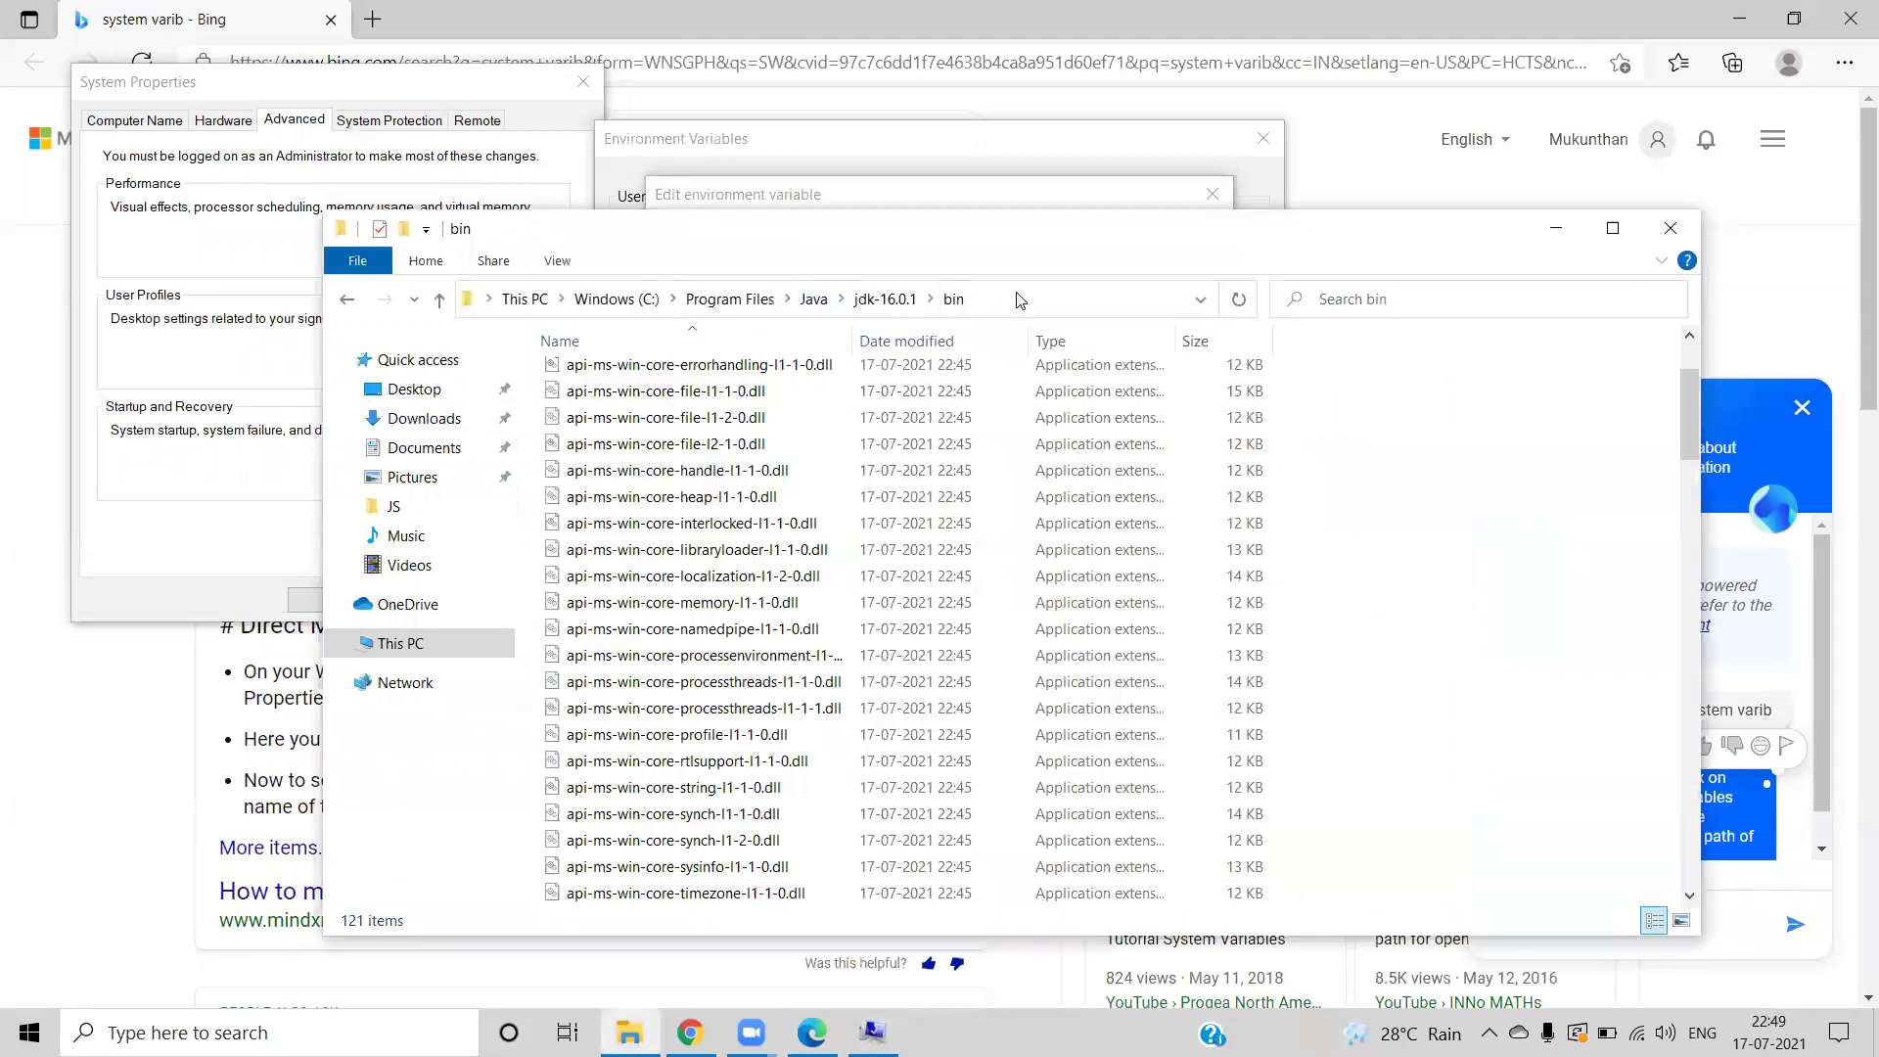
pyautogui.click(1018, 296)
pyautogui.write('C:\\Windows\\System32\\cmd.exe')
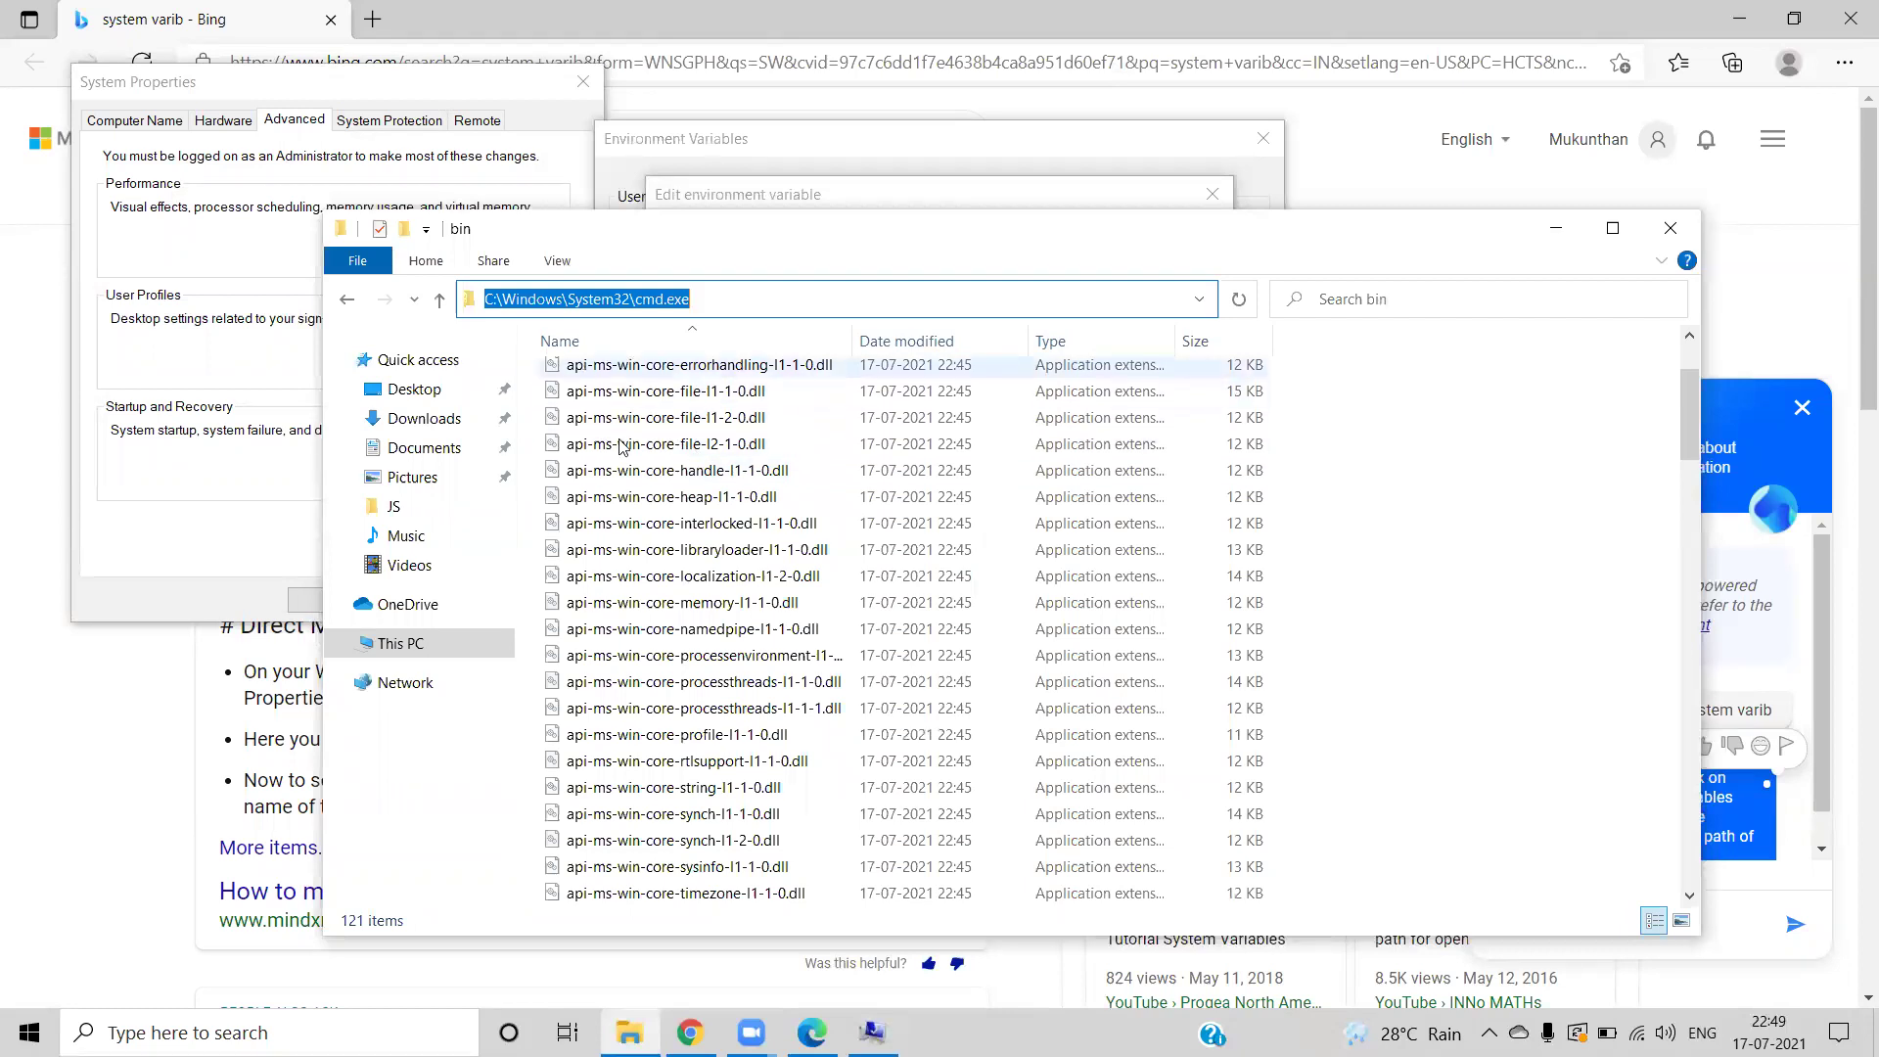
pyautogui.click(864, 299)
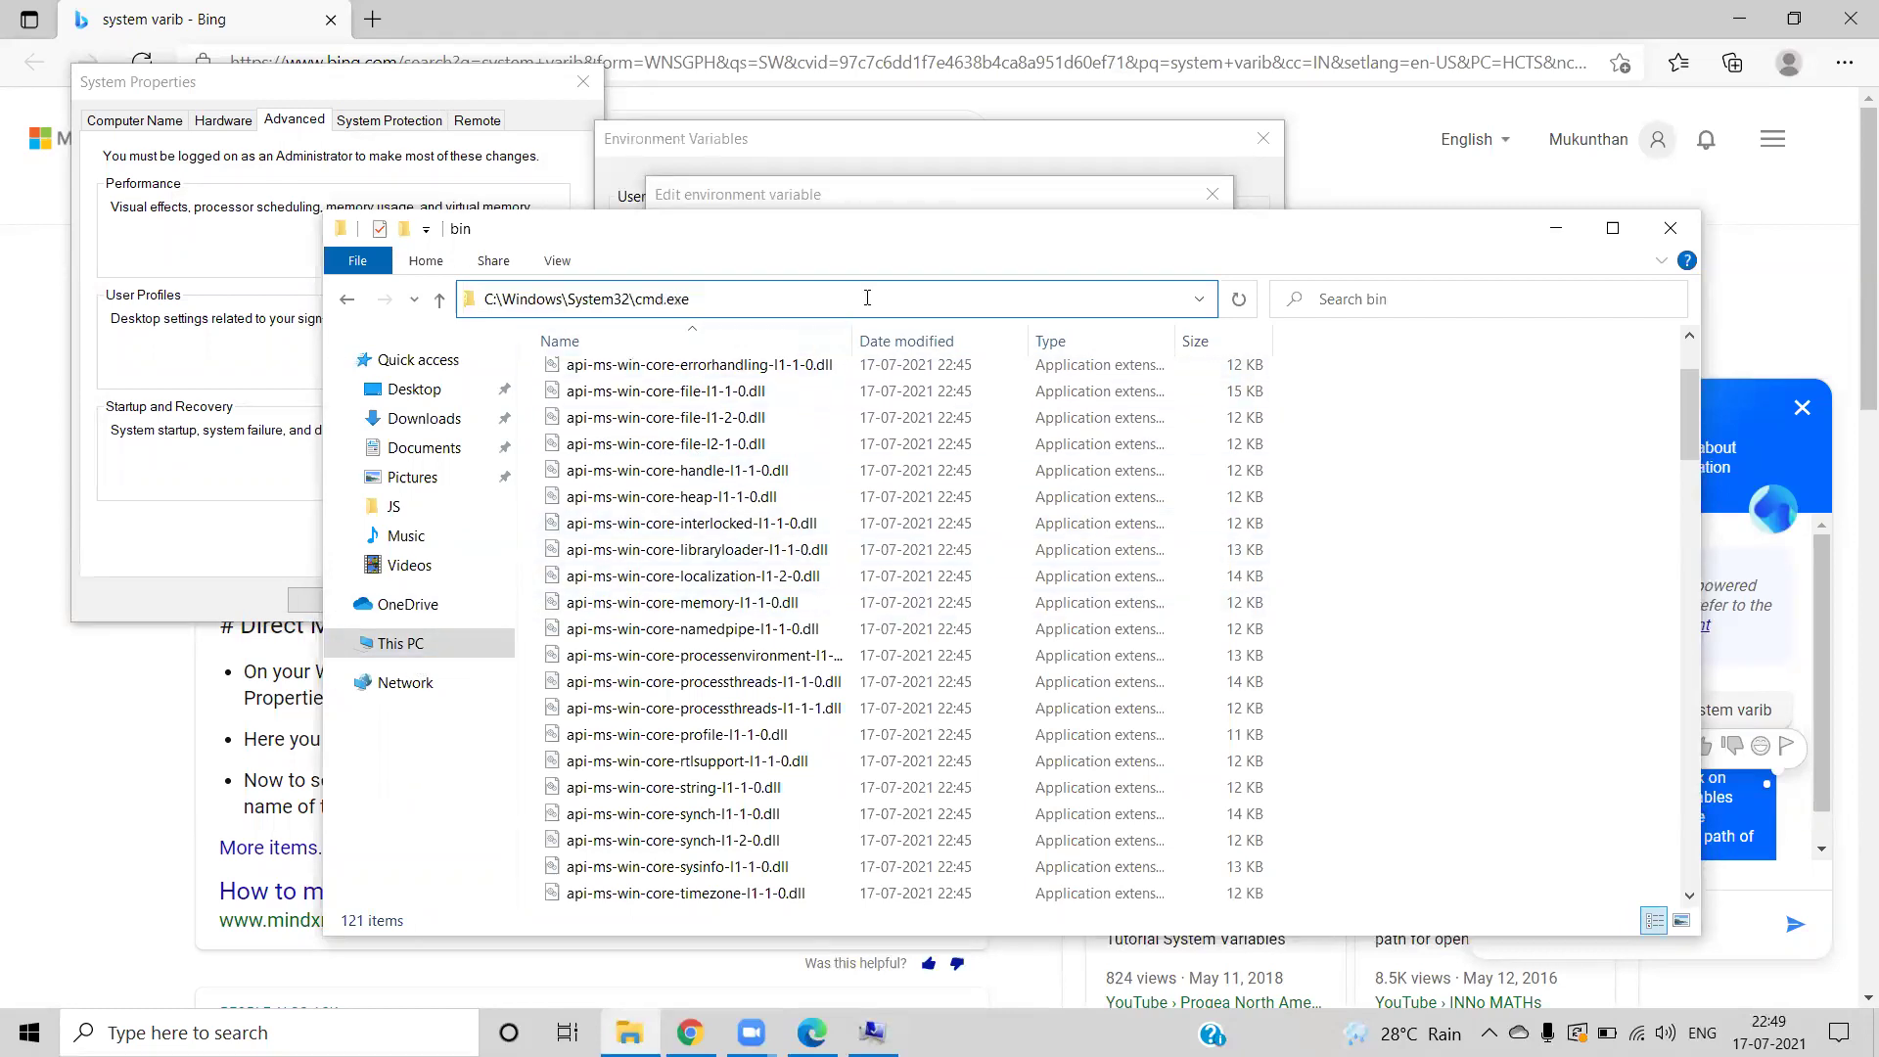
pyautogui.click(1669, 231)
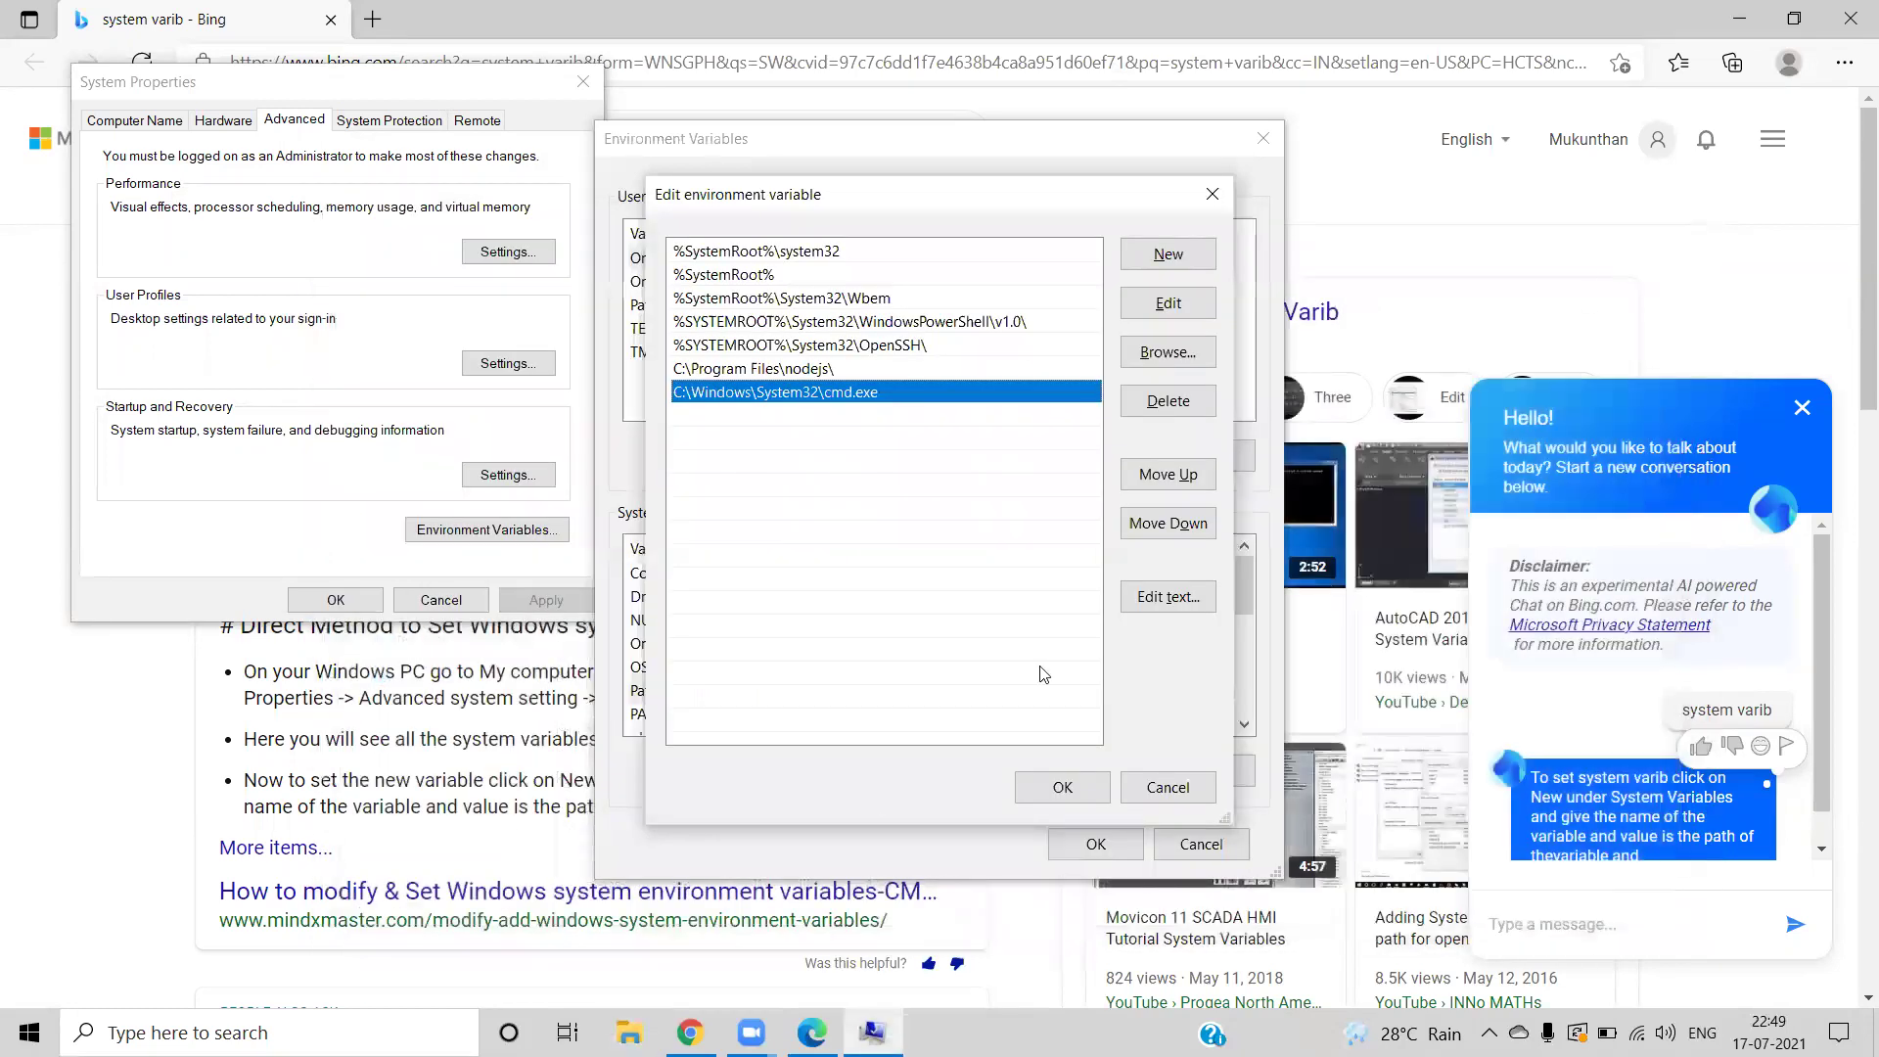
# - Reopen C:\Program Files\Java\jdk-16.0.1\bin, paste its path into the new Path entry, and save
pyautogui.press('super+e')
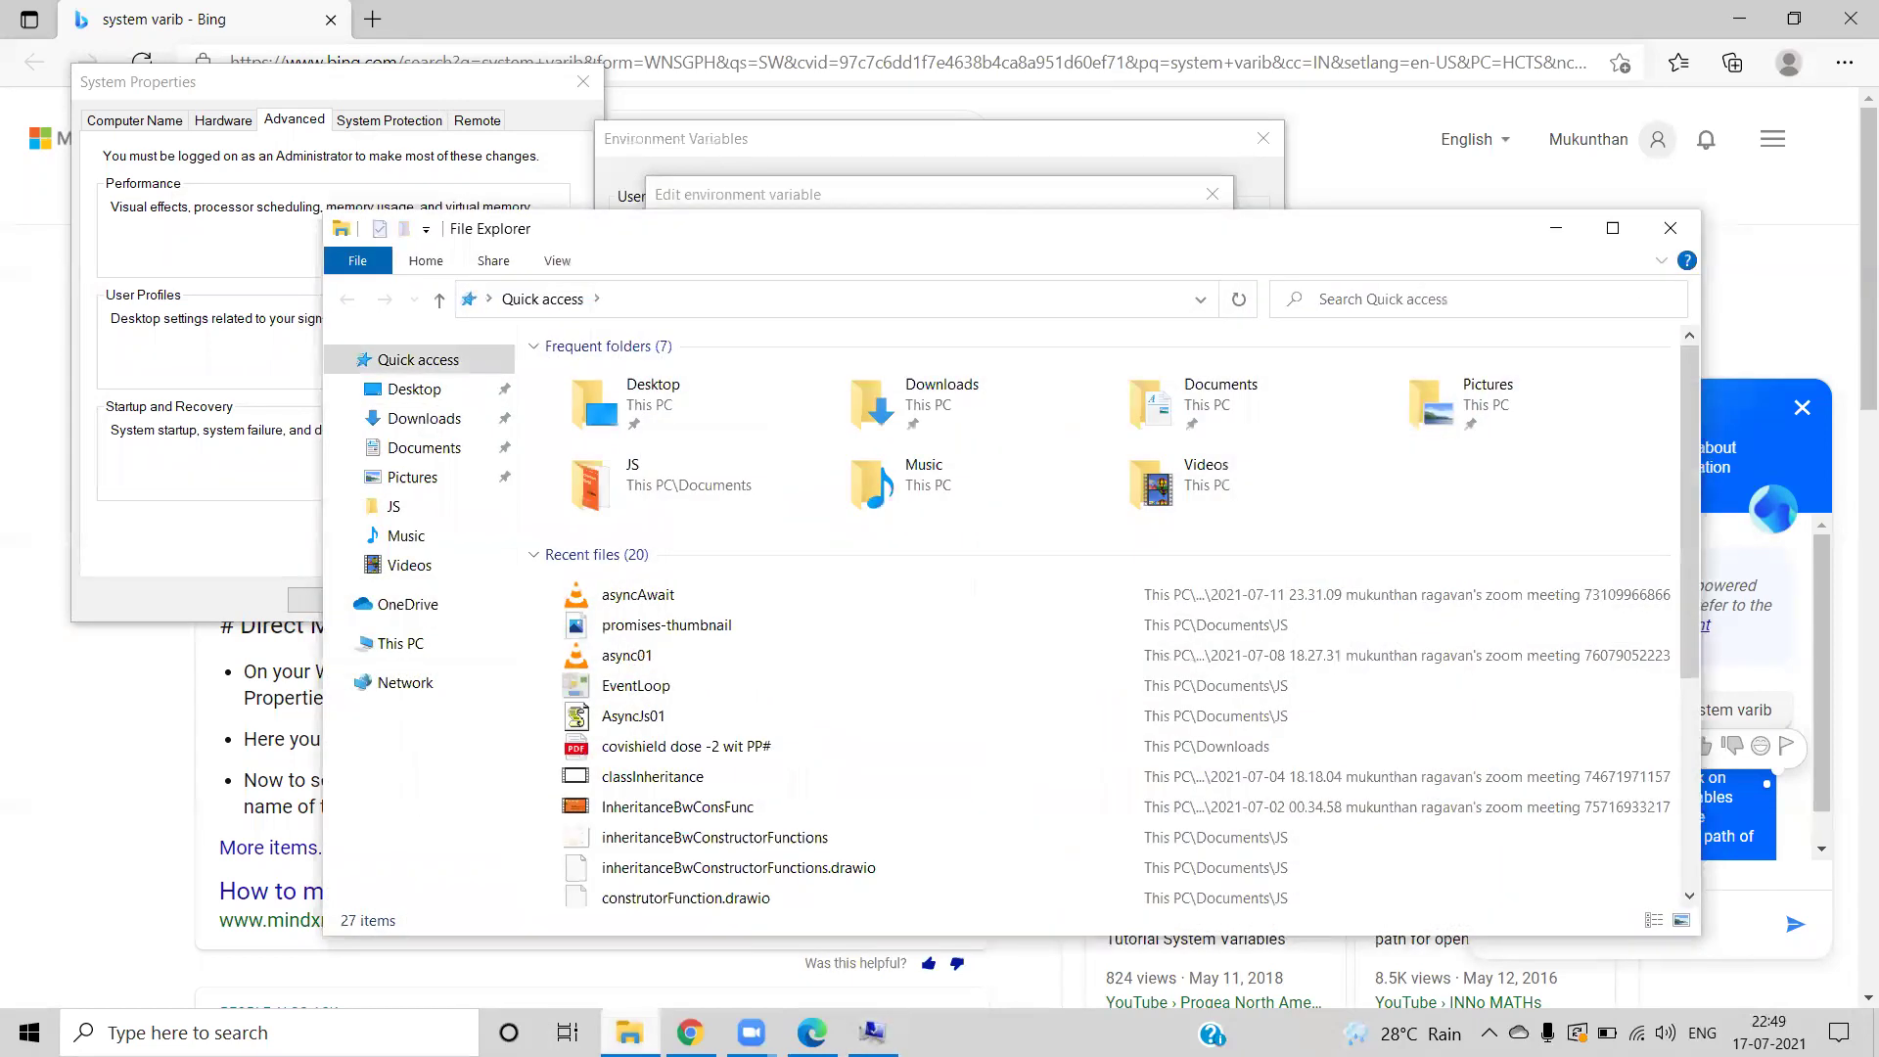
pyautogui.click(419, 642)
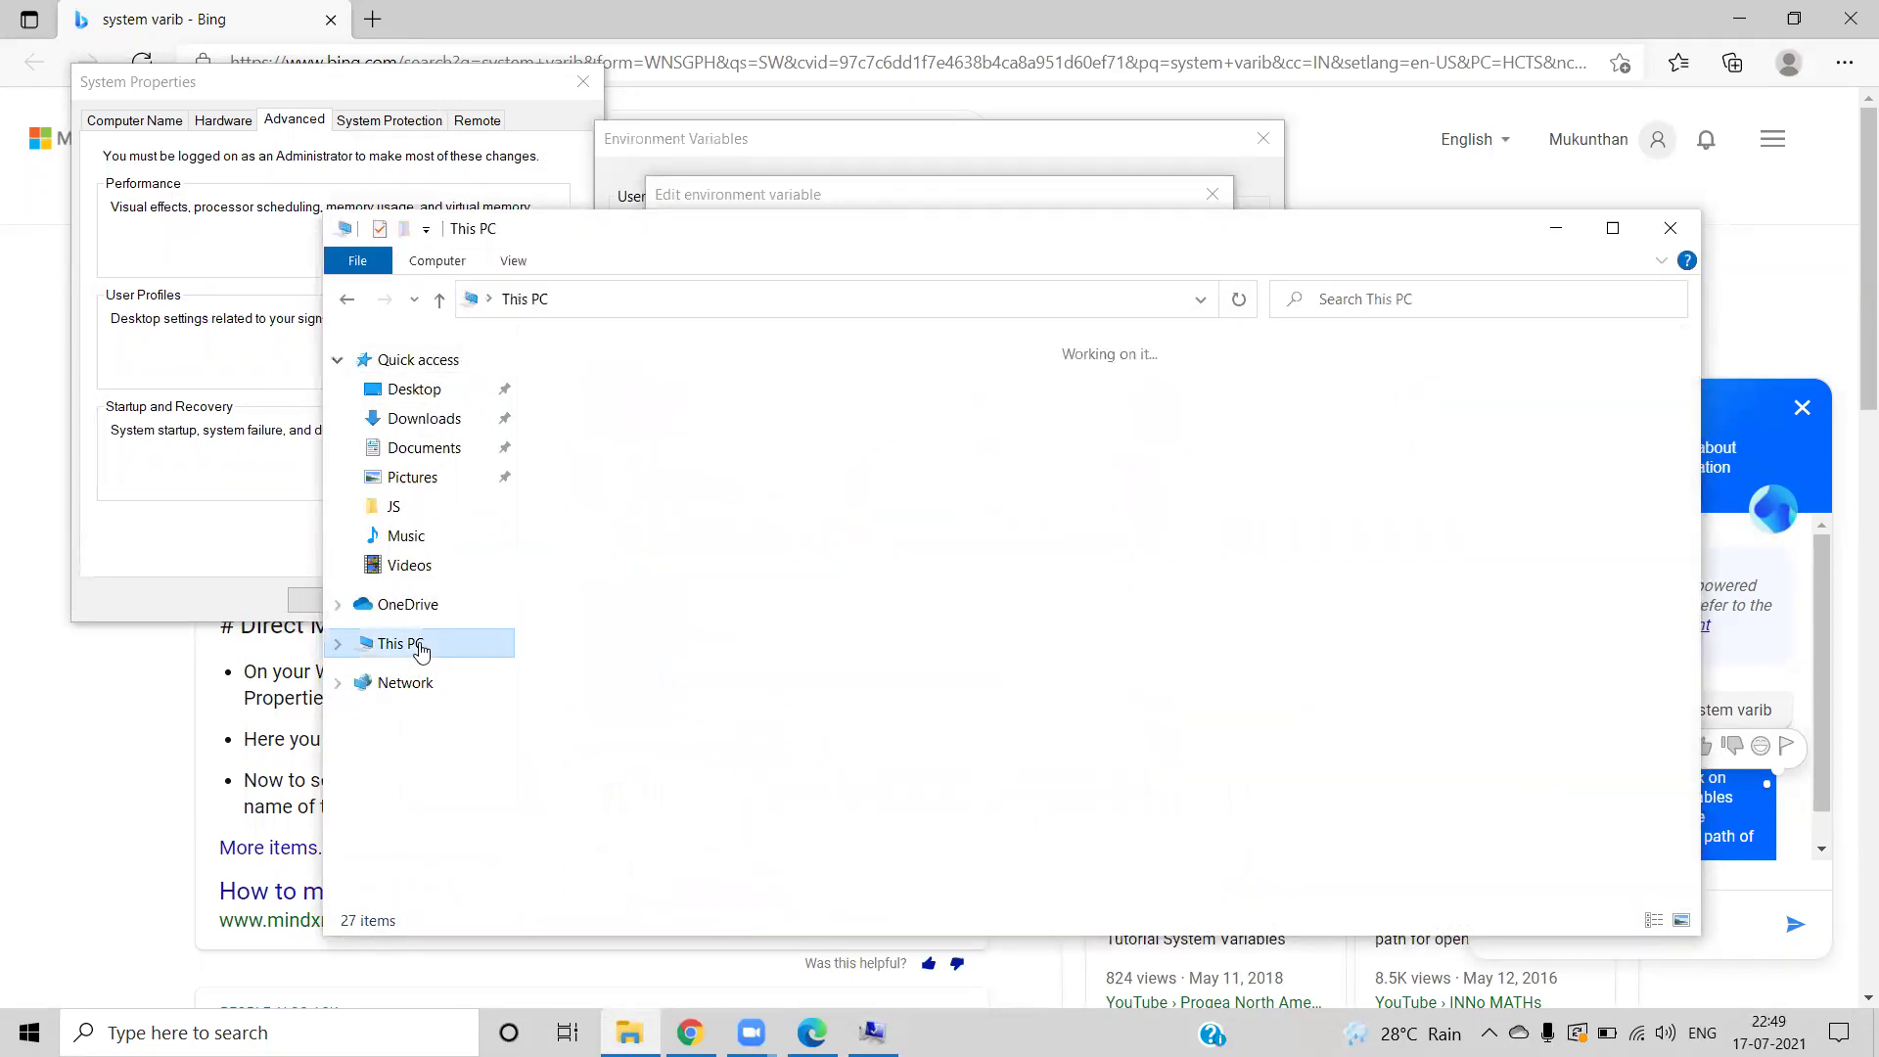
pyautogui.click(605, 616)
pyautogui.doubleClick(605, 617)
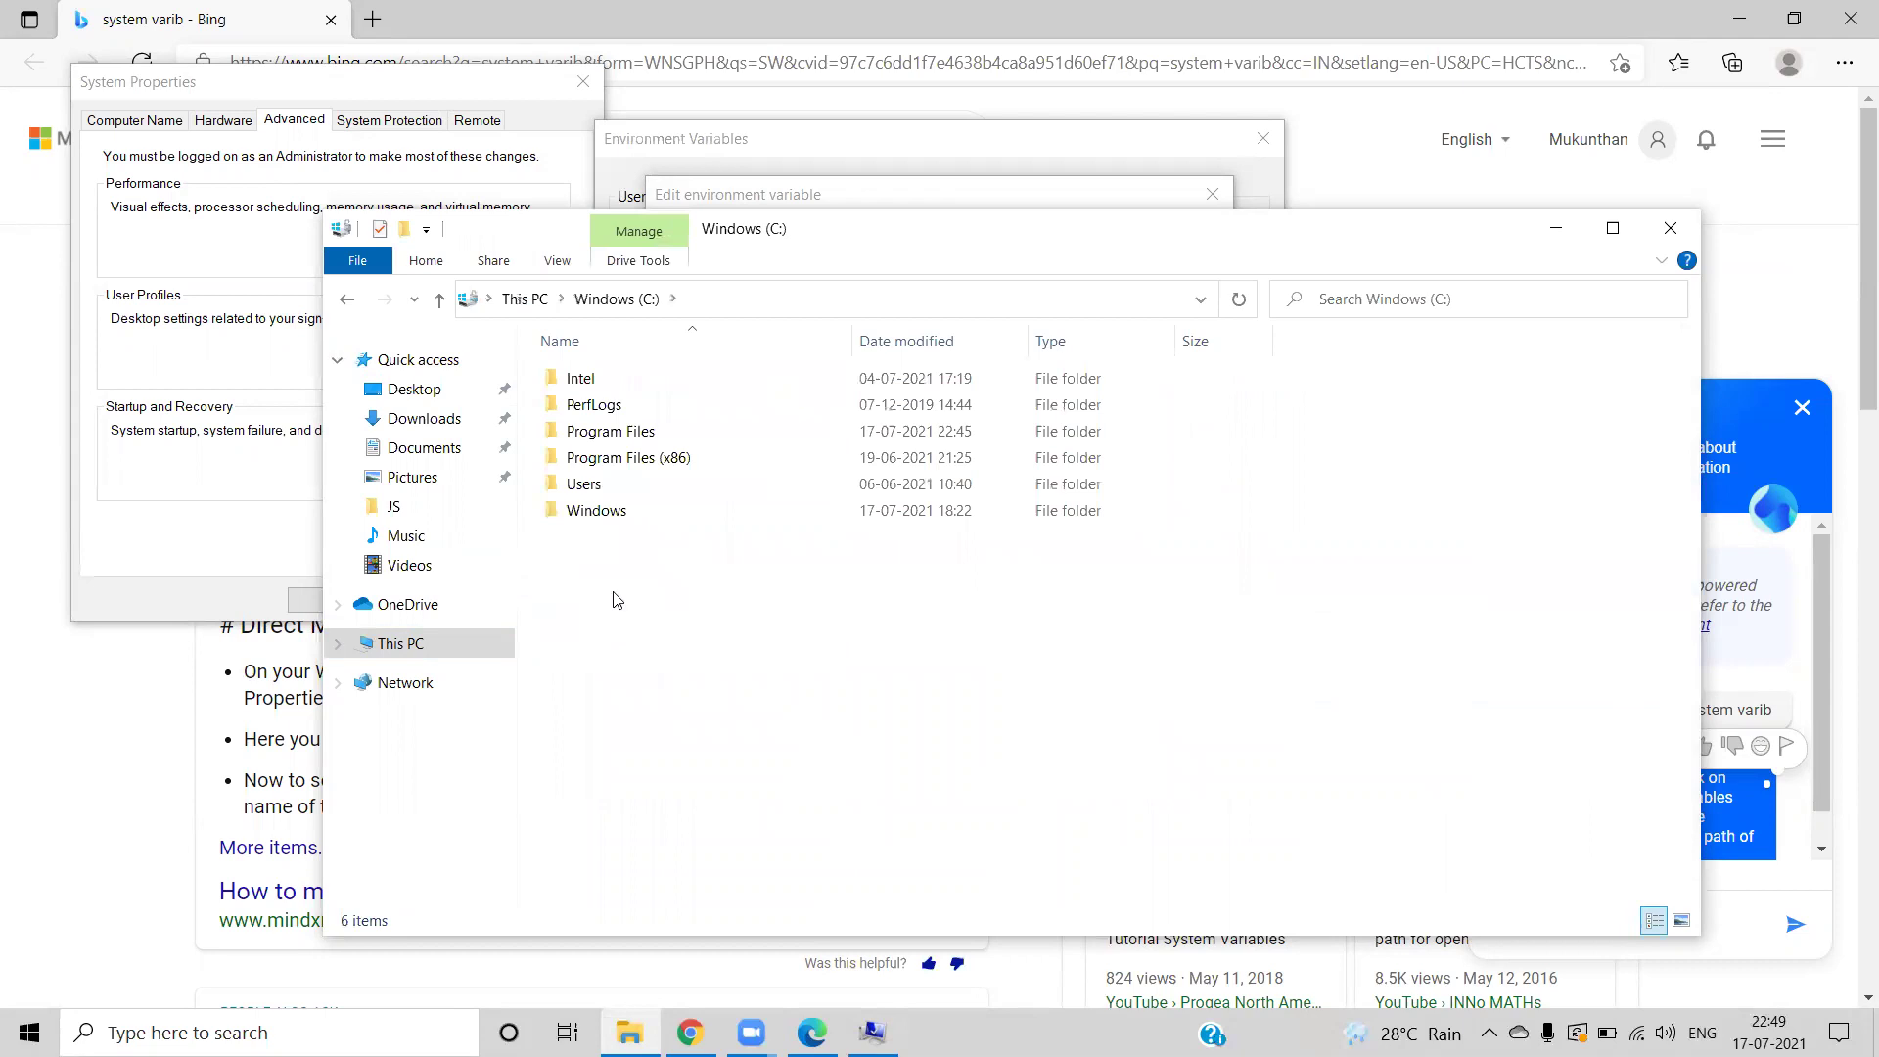
pyautogui.click(596, 435)
pyautogui.doubleClick(597, 435)
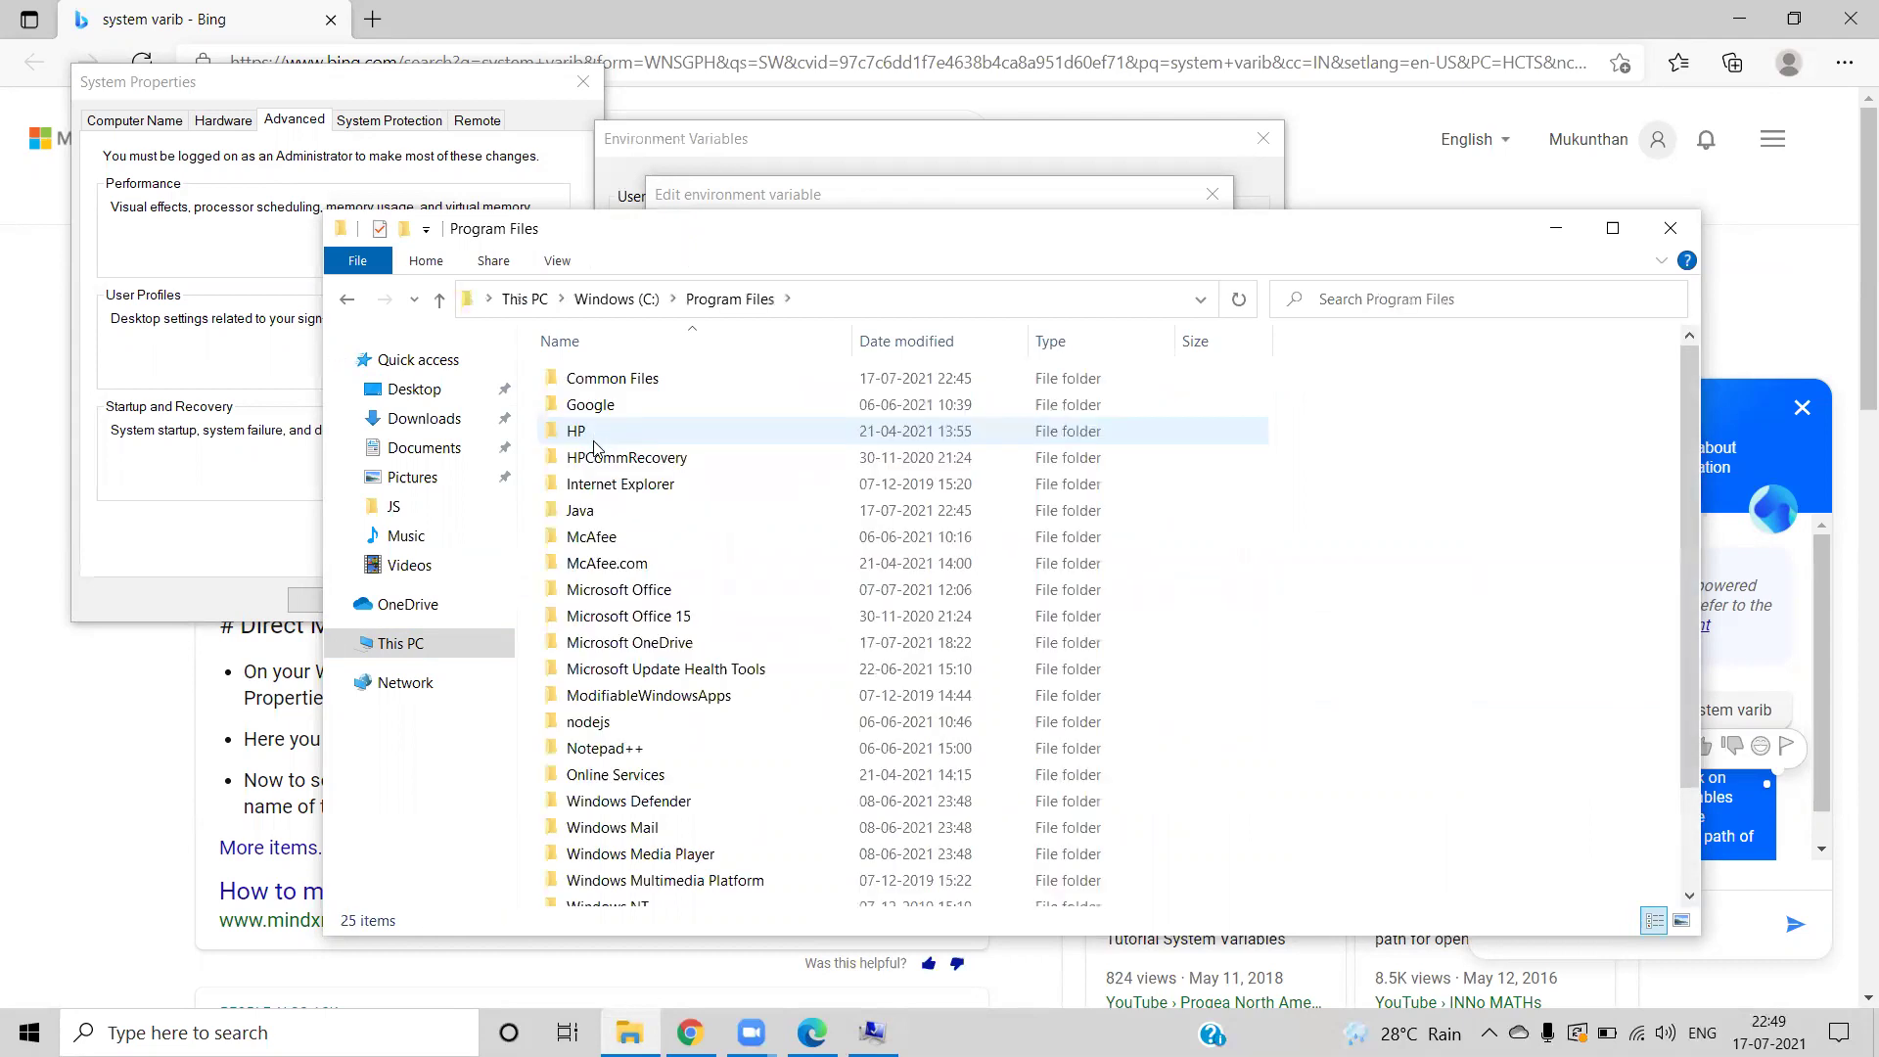
pyautogui.doubleClick(588, 512)
pyautogui.doubleClick(600, 382)
pyautogui.doubleClick(600, 381)
pyautogui.click(1046, 306)
pyautogui.hotkey('ctrl', 'c')
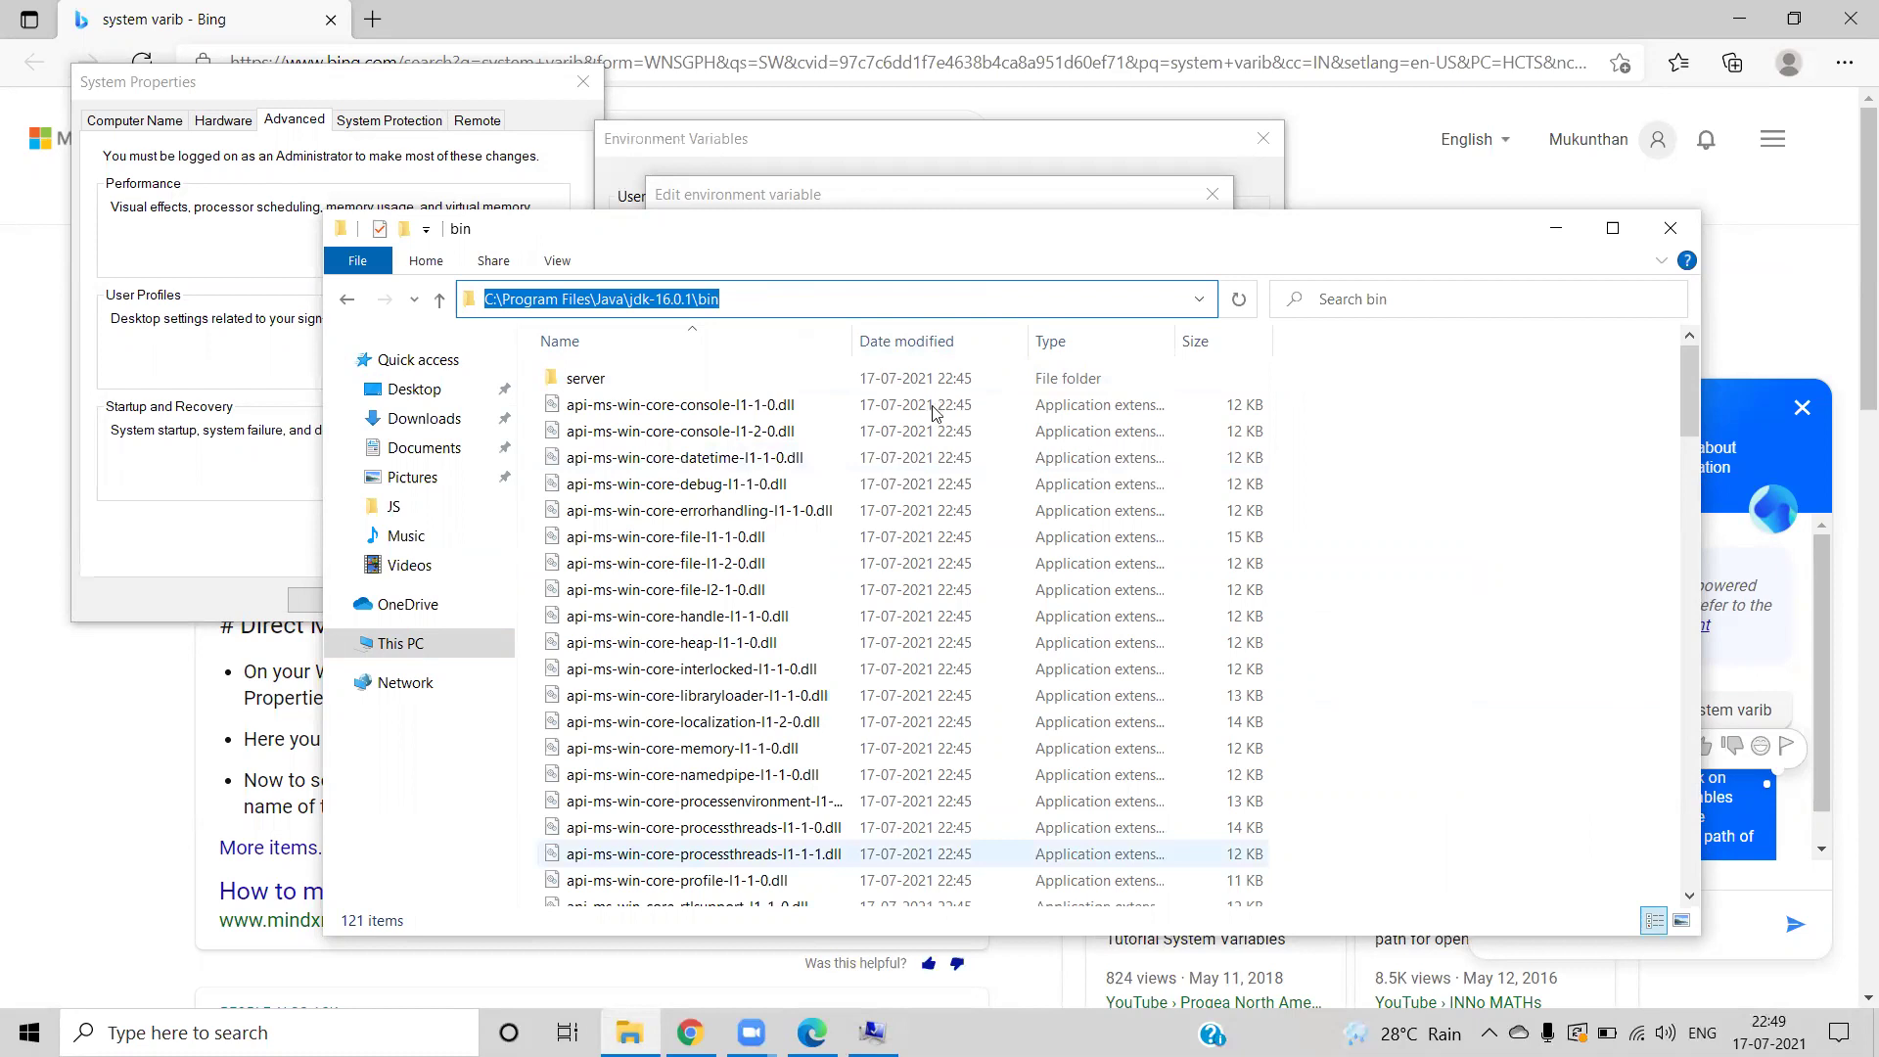
pyautogui.hotkey('alt', 'Tab')
pyautogui.hotkey('ctrl', 'v')
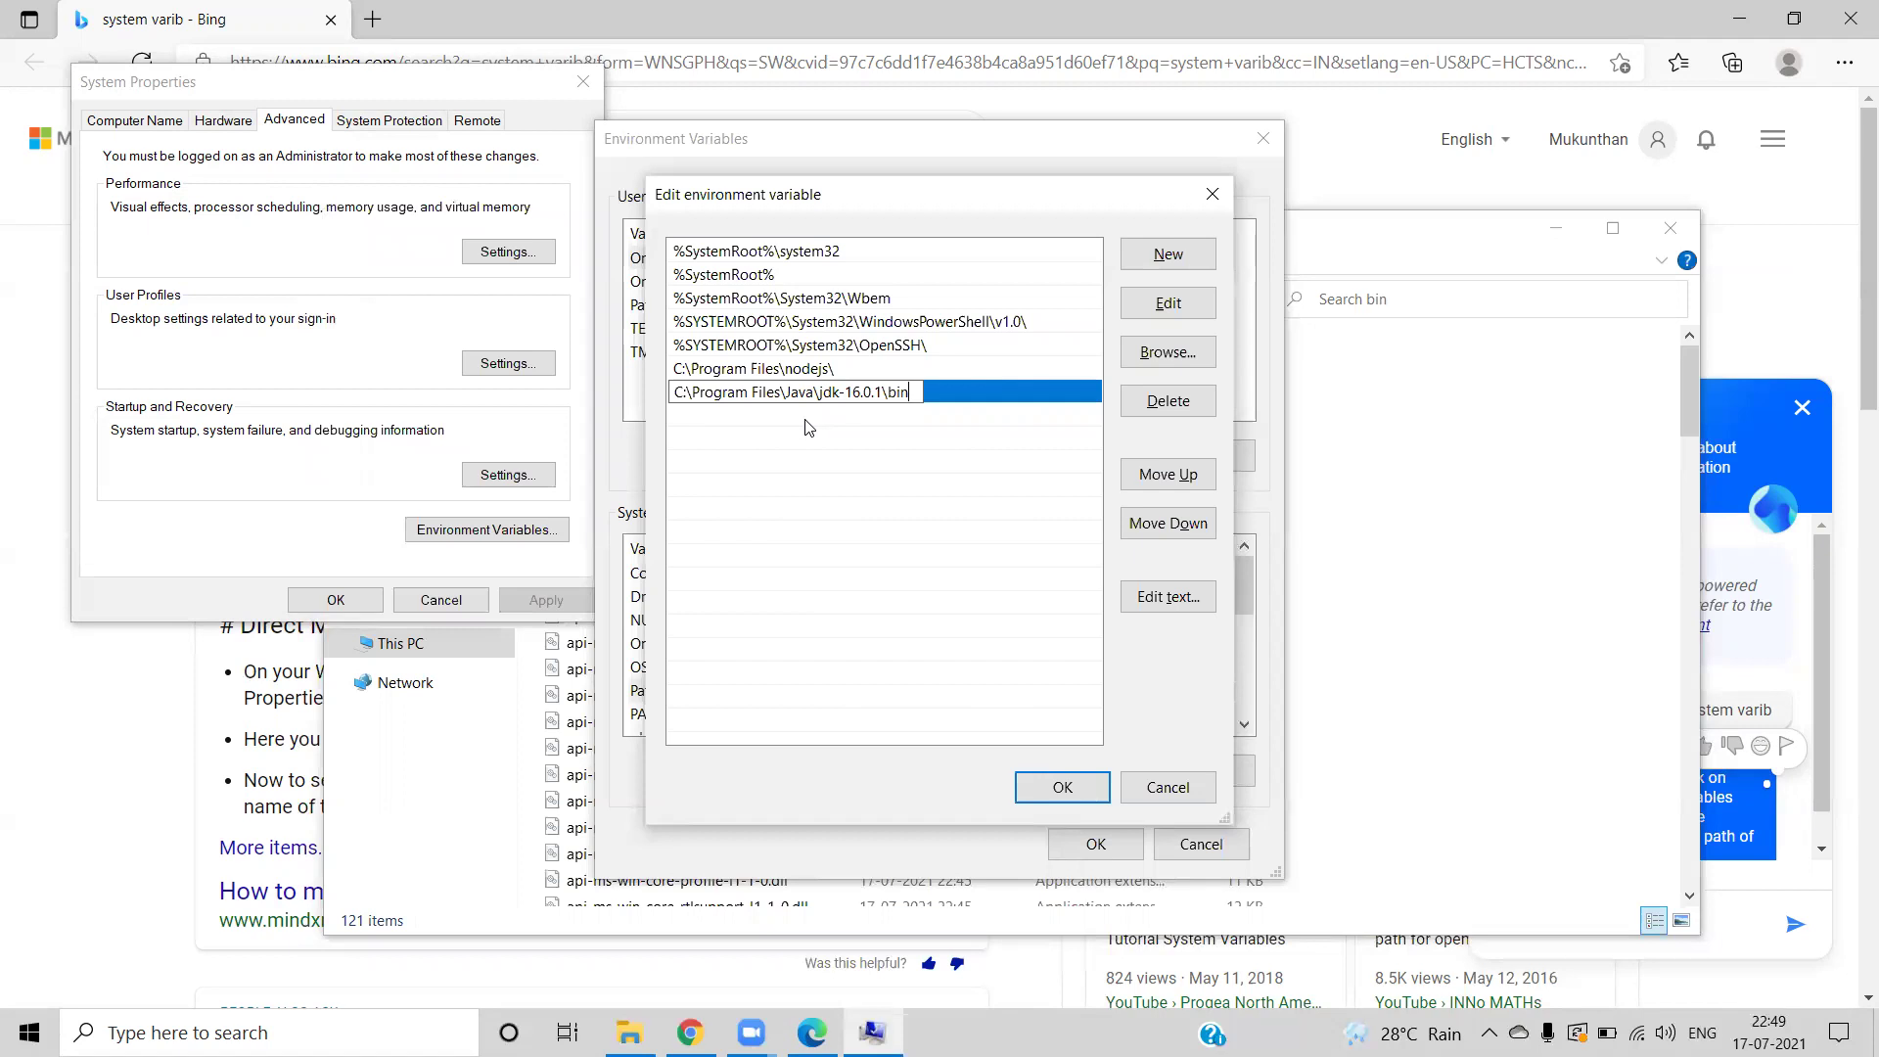
pyautogui.click(1063, 789)
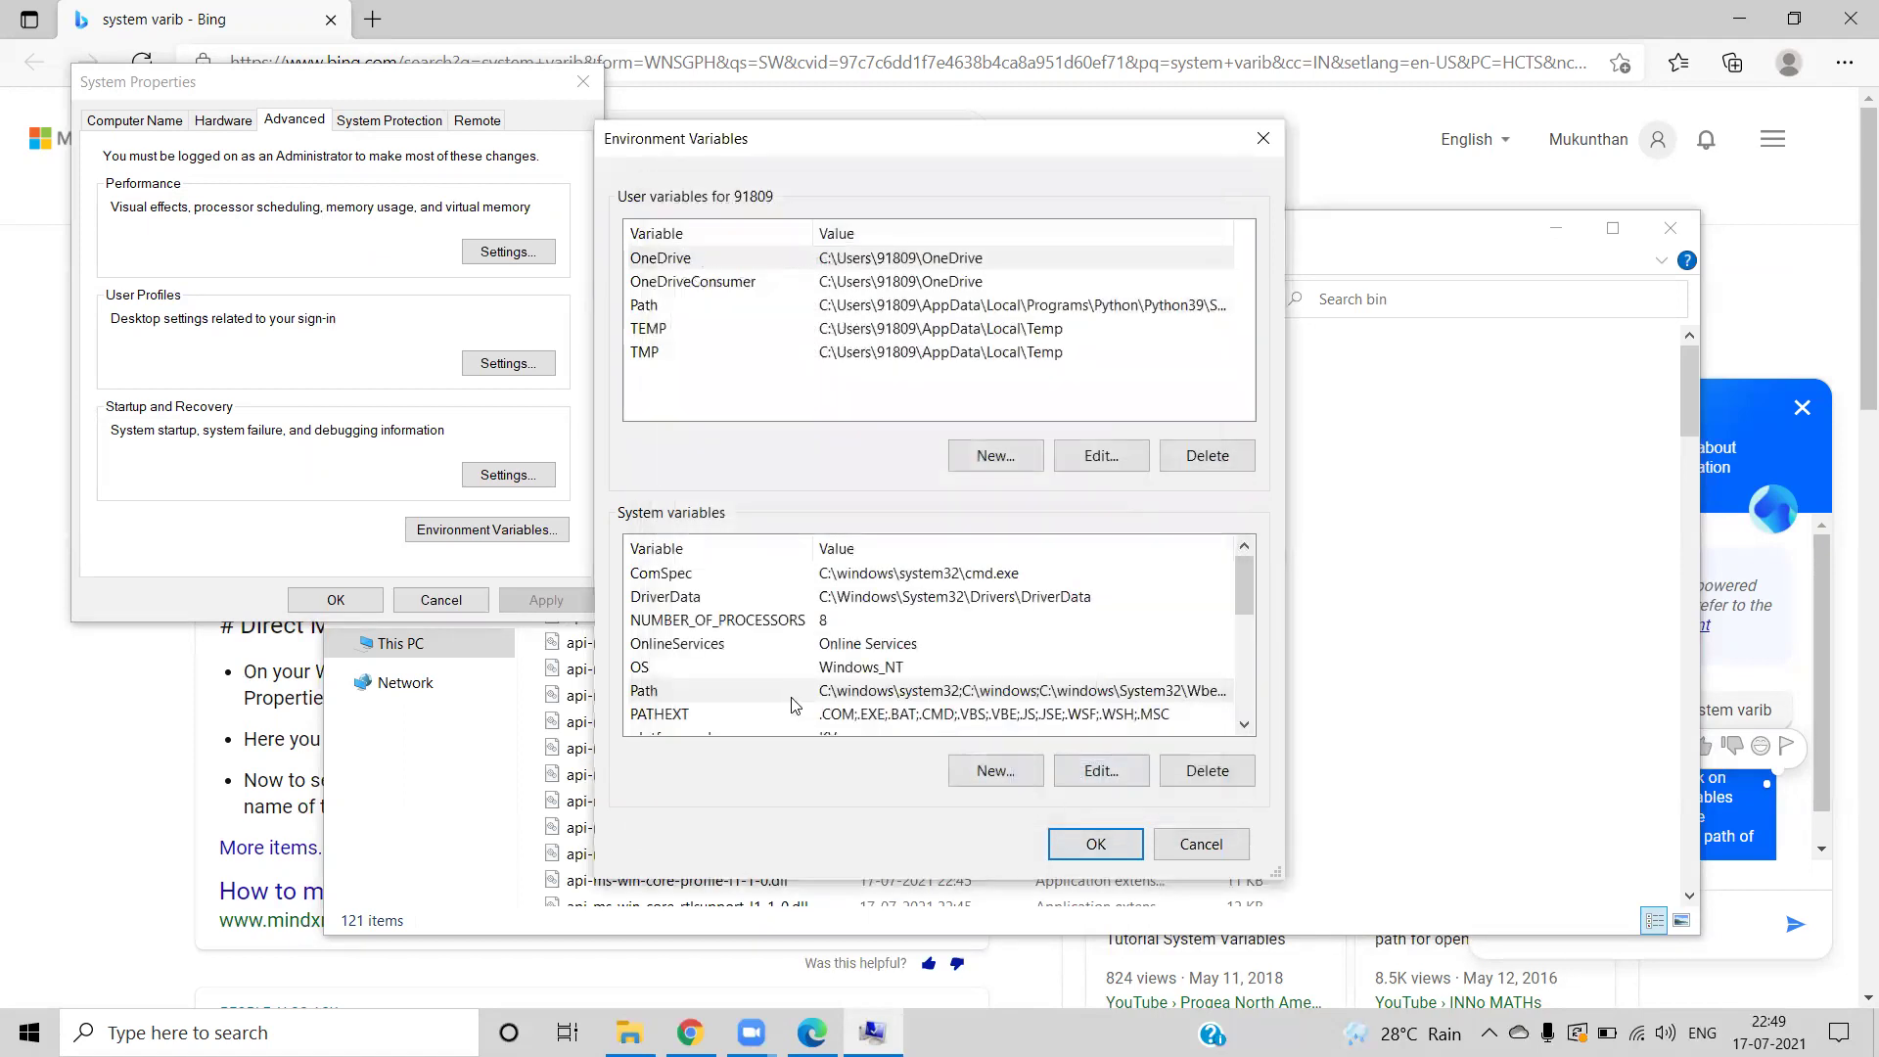
# - Reopen the system Path to verify the new JDK 16 bin entry below nodejs, keeping changes
pyautogui.doubleClick(736, 698)
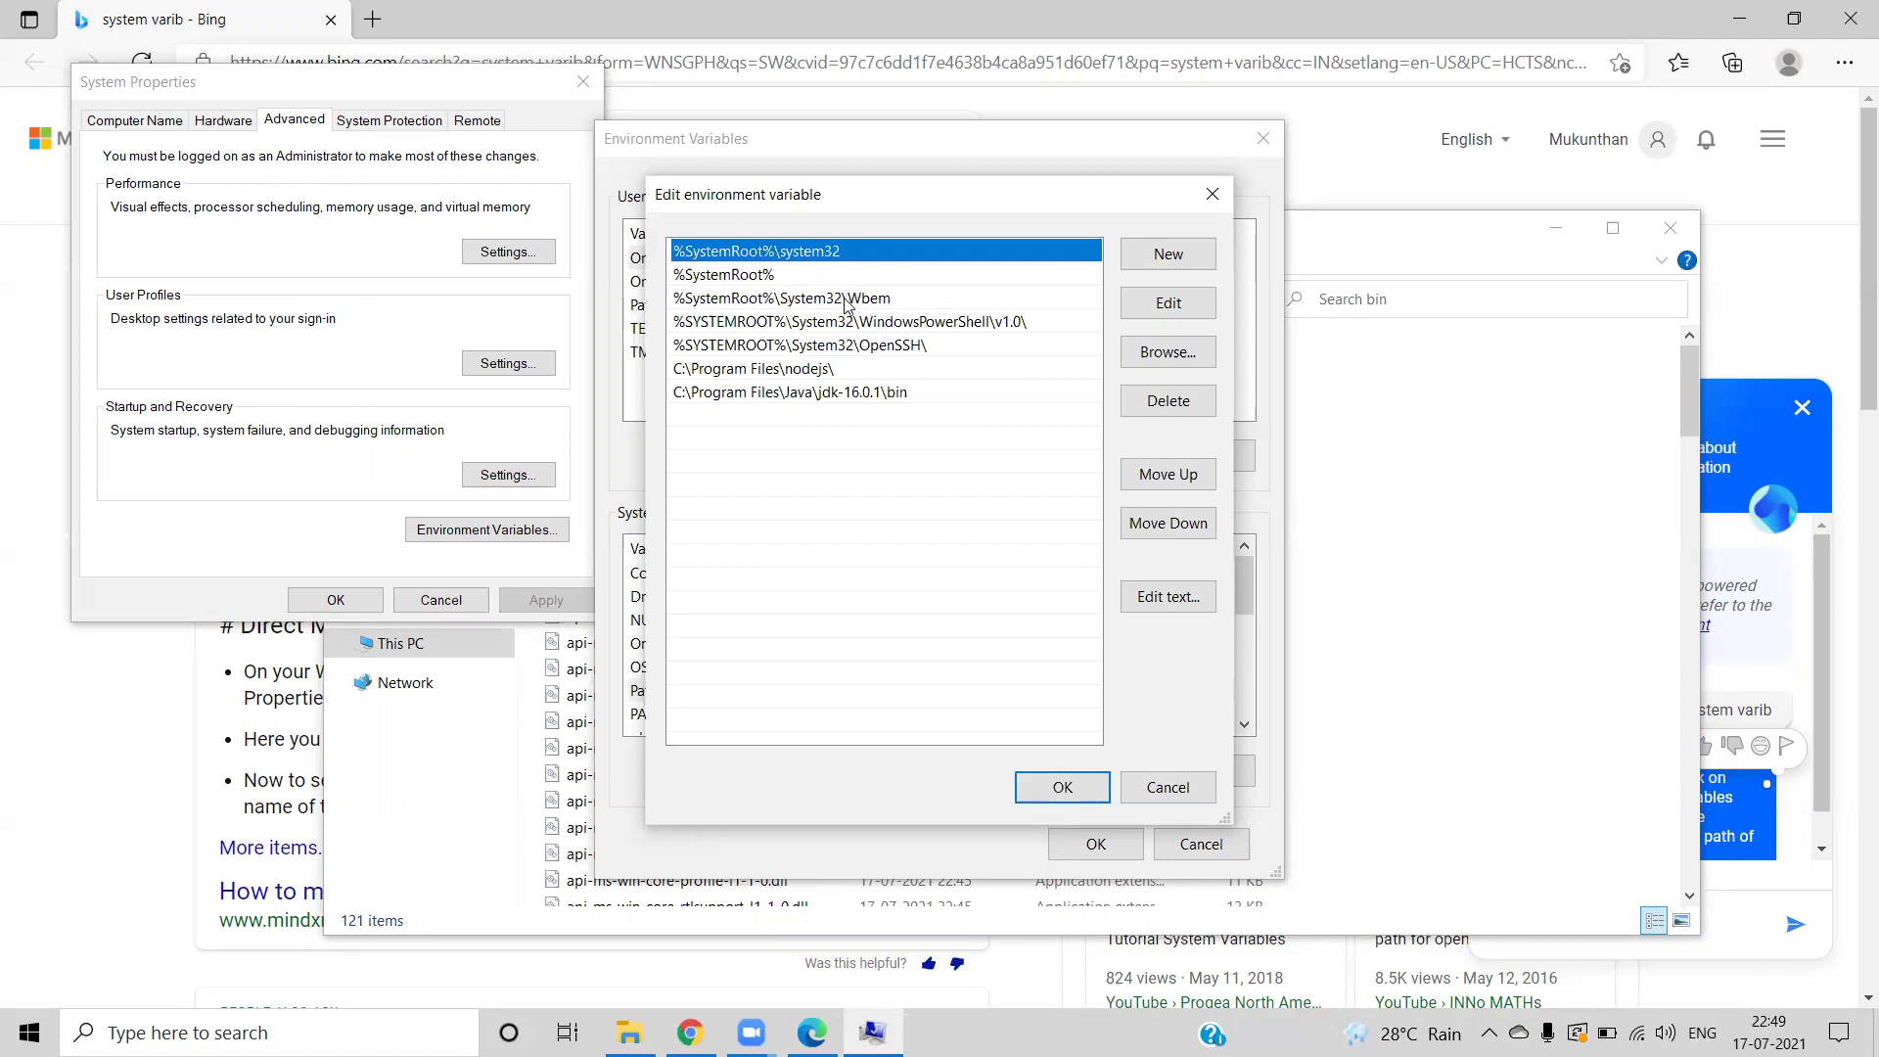
pyautogui.click(852, 371)
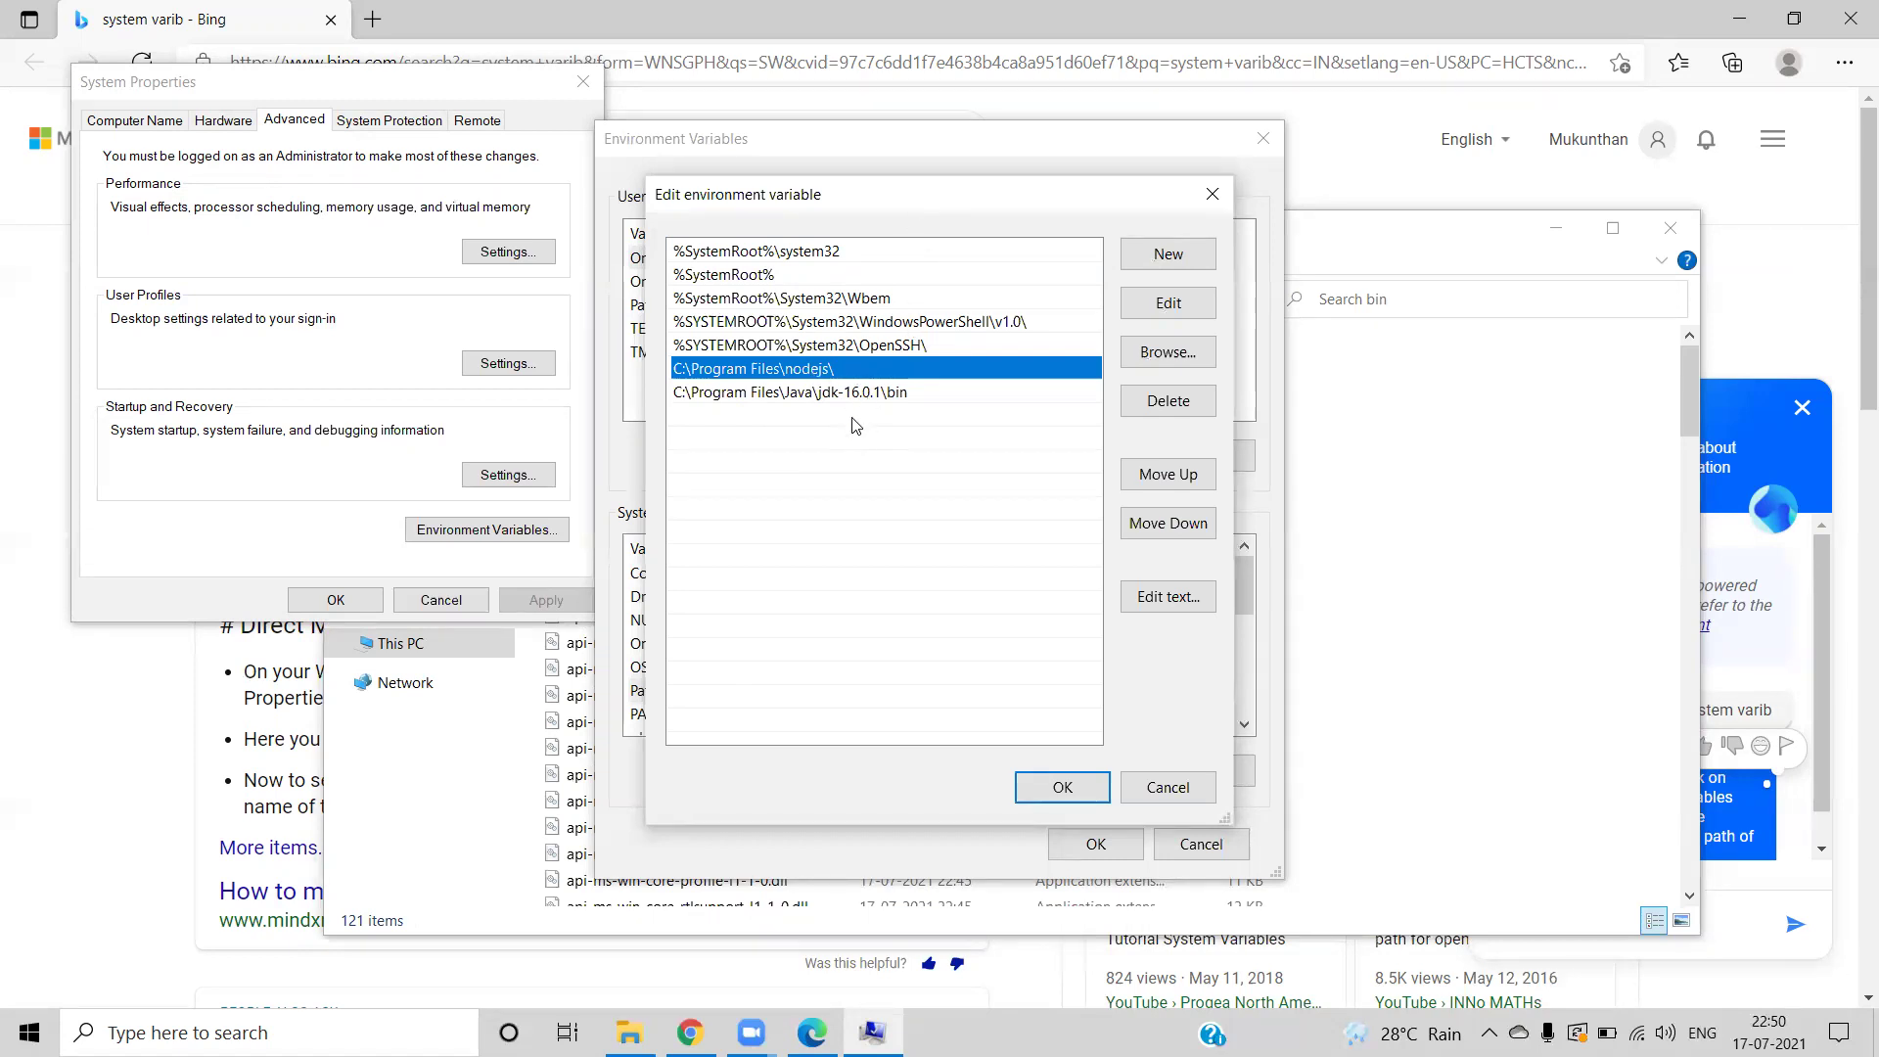
pyautogui.click(855, 395)
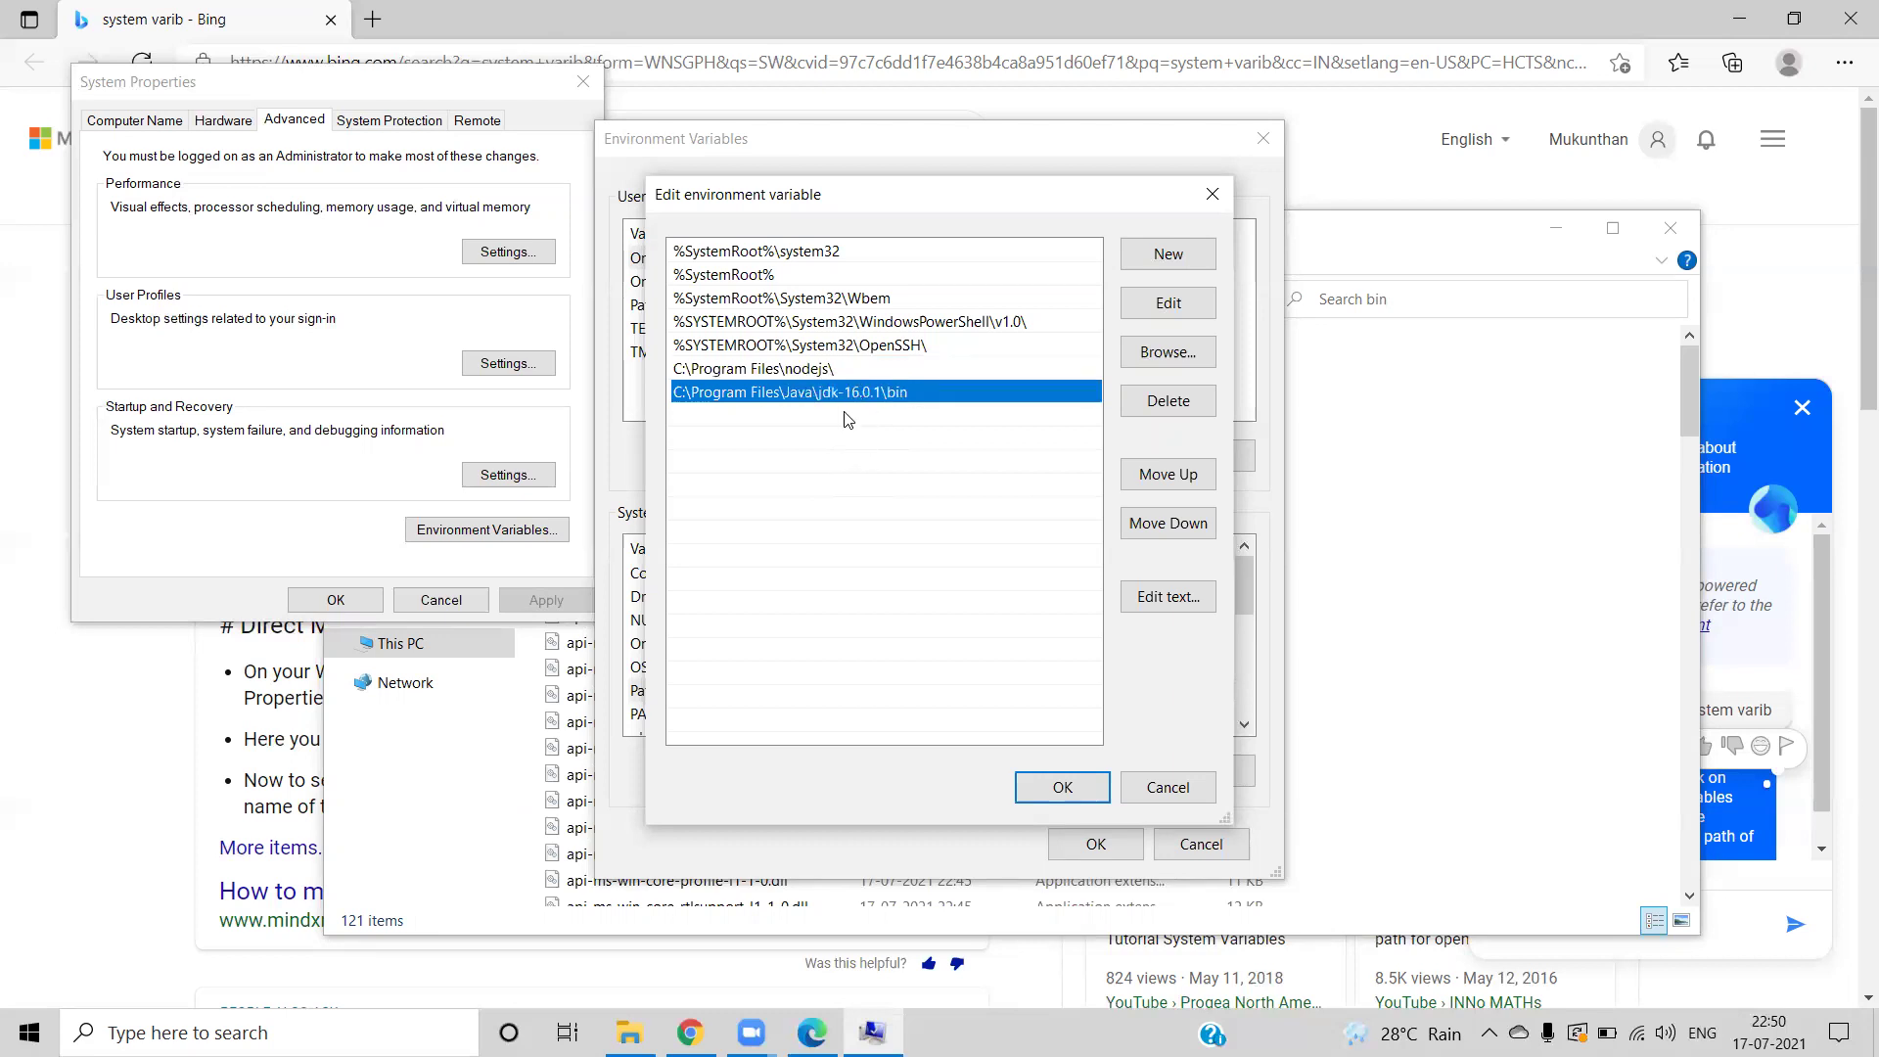
pyautogui.click(1094, 794)
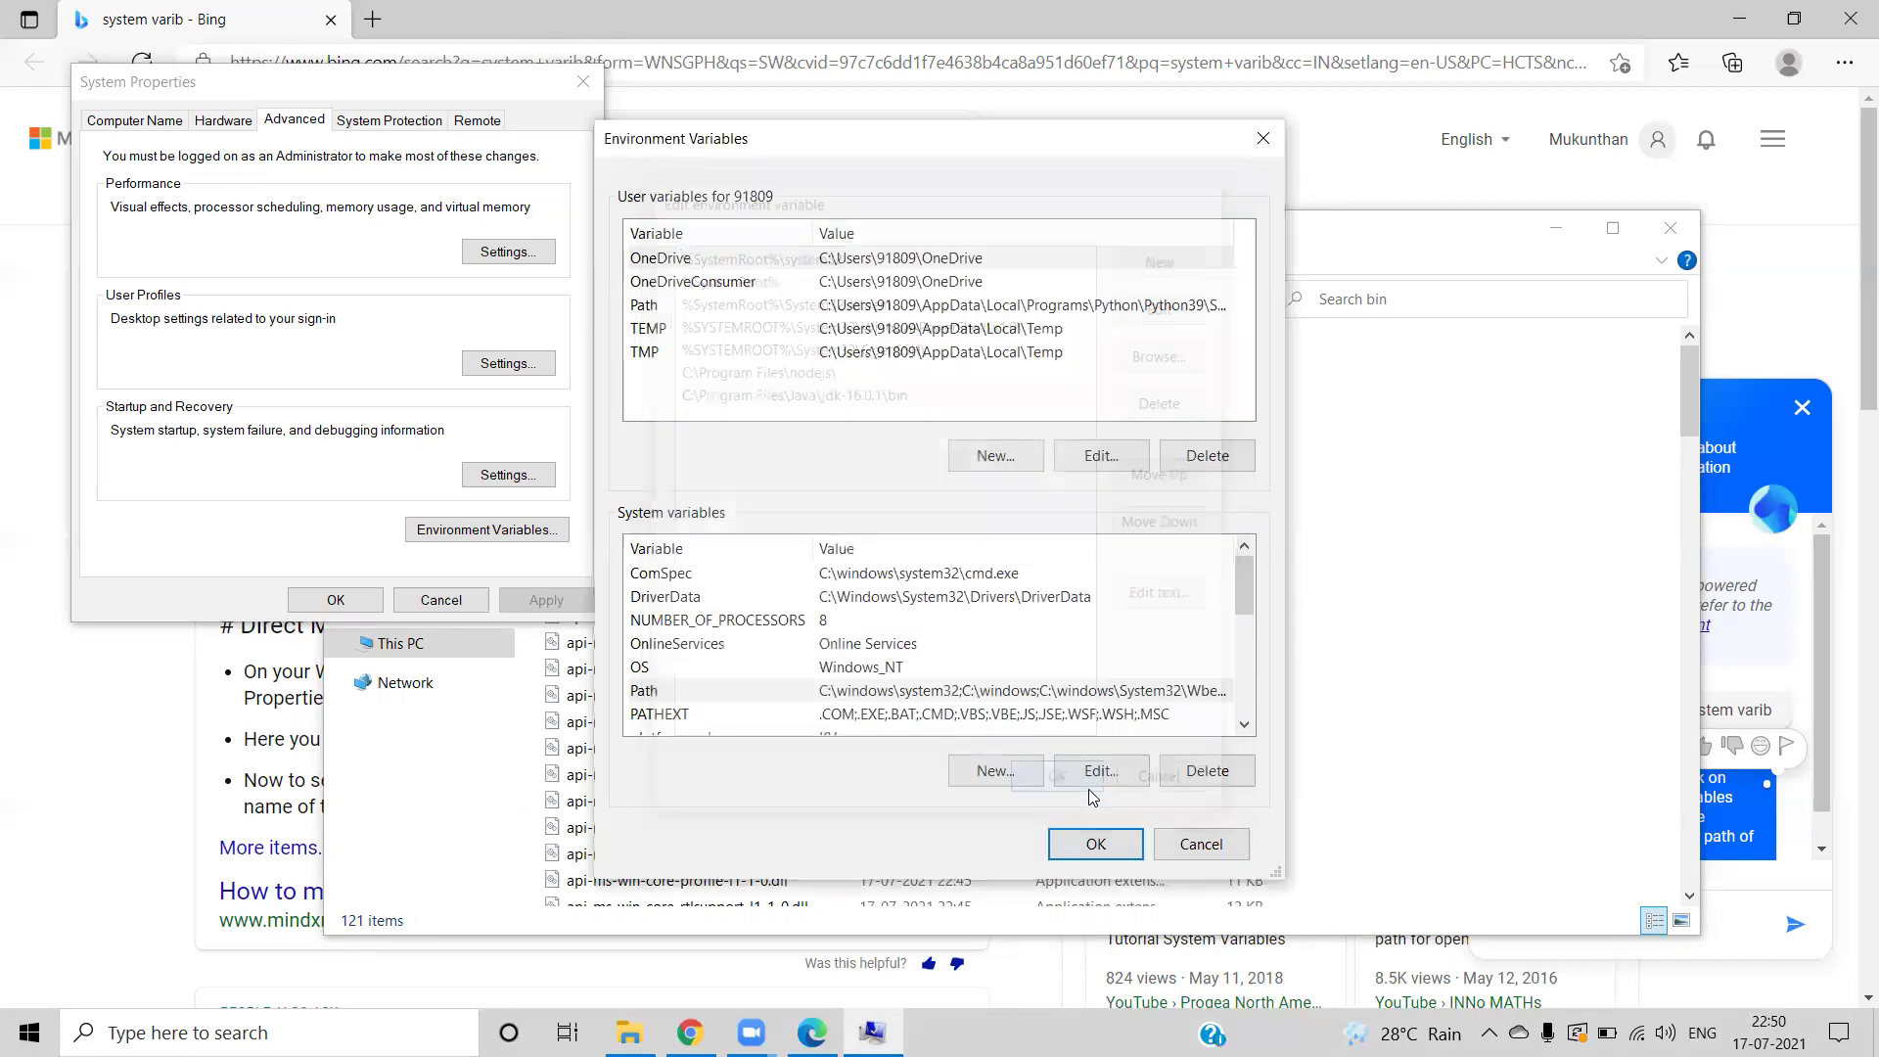
# - Confirm Environment Variables and System Properties with OK, and close the jdk-16.0.1\bin folder window
pyautogui.click(1096, 844)
pyautogui.click(329, 598)
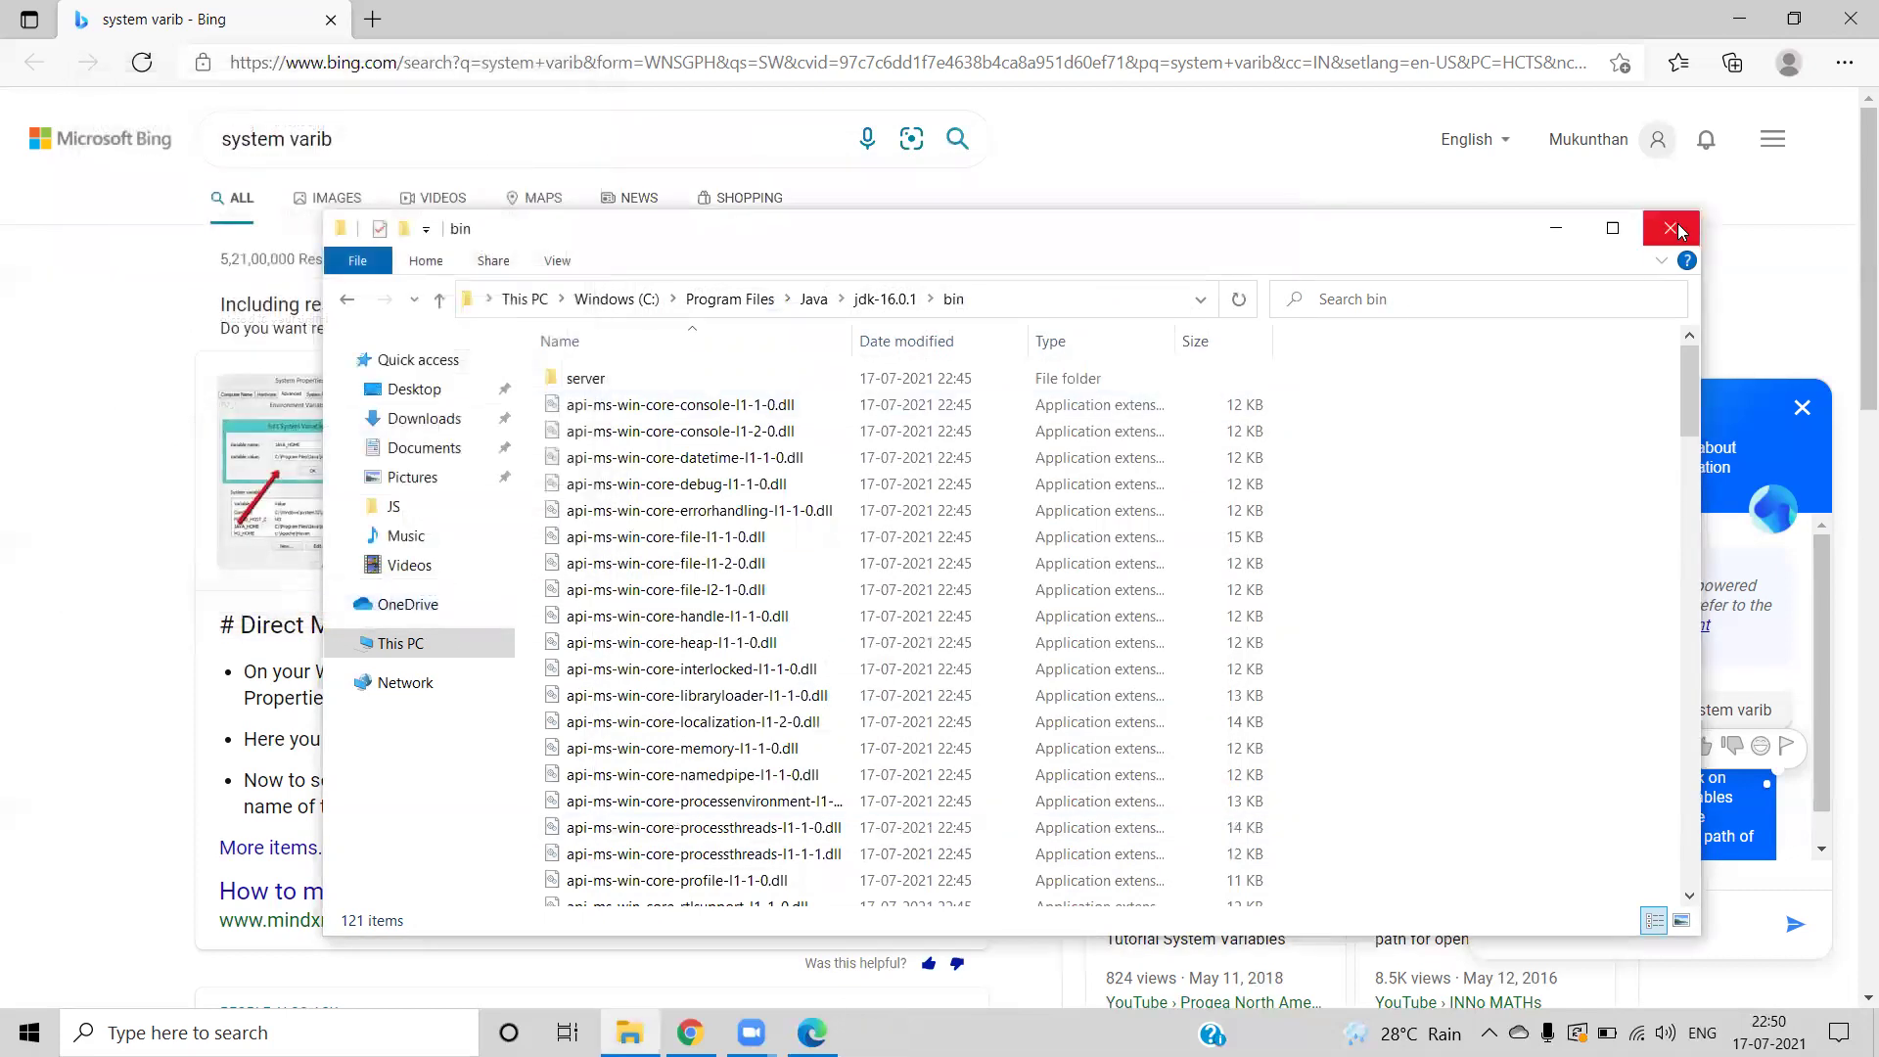
pyautogui.click(1670, 229)
# - Close the Bing browser and license popup, then launch Command Prompt by running cmd
pyautogui.click(1845, 14)
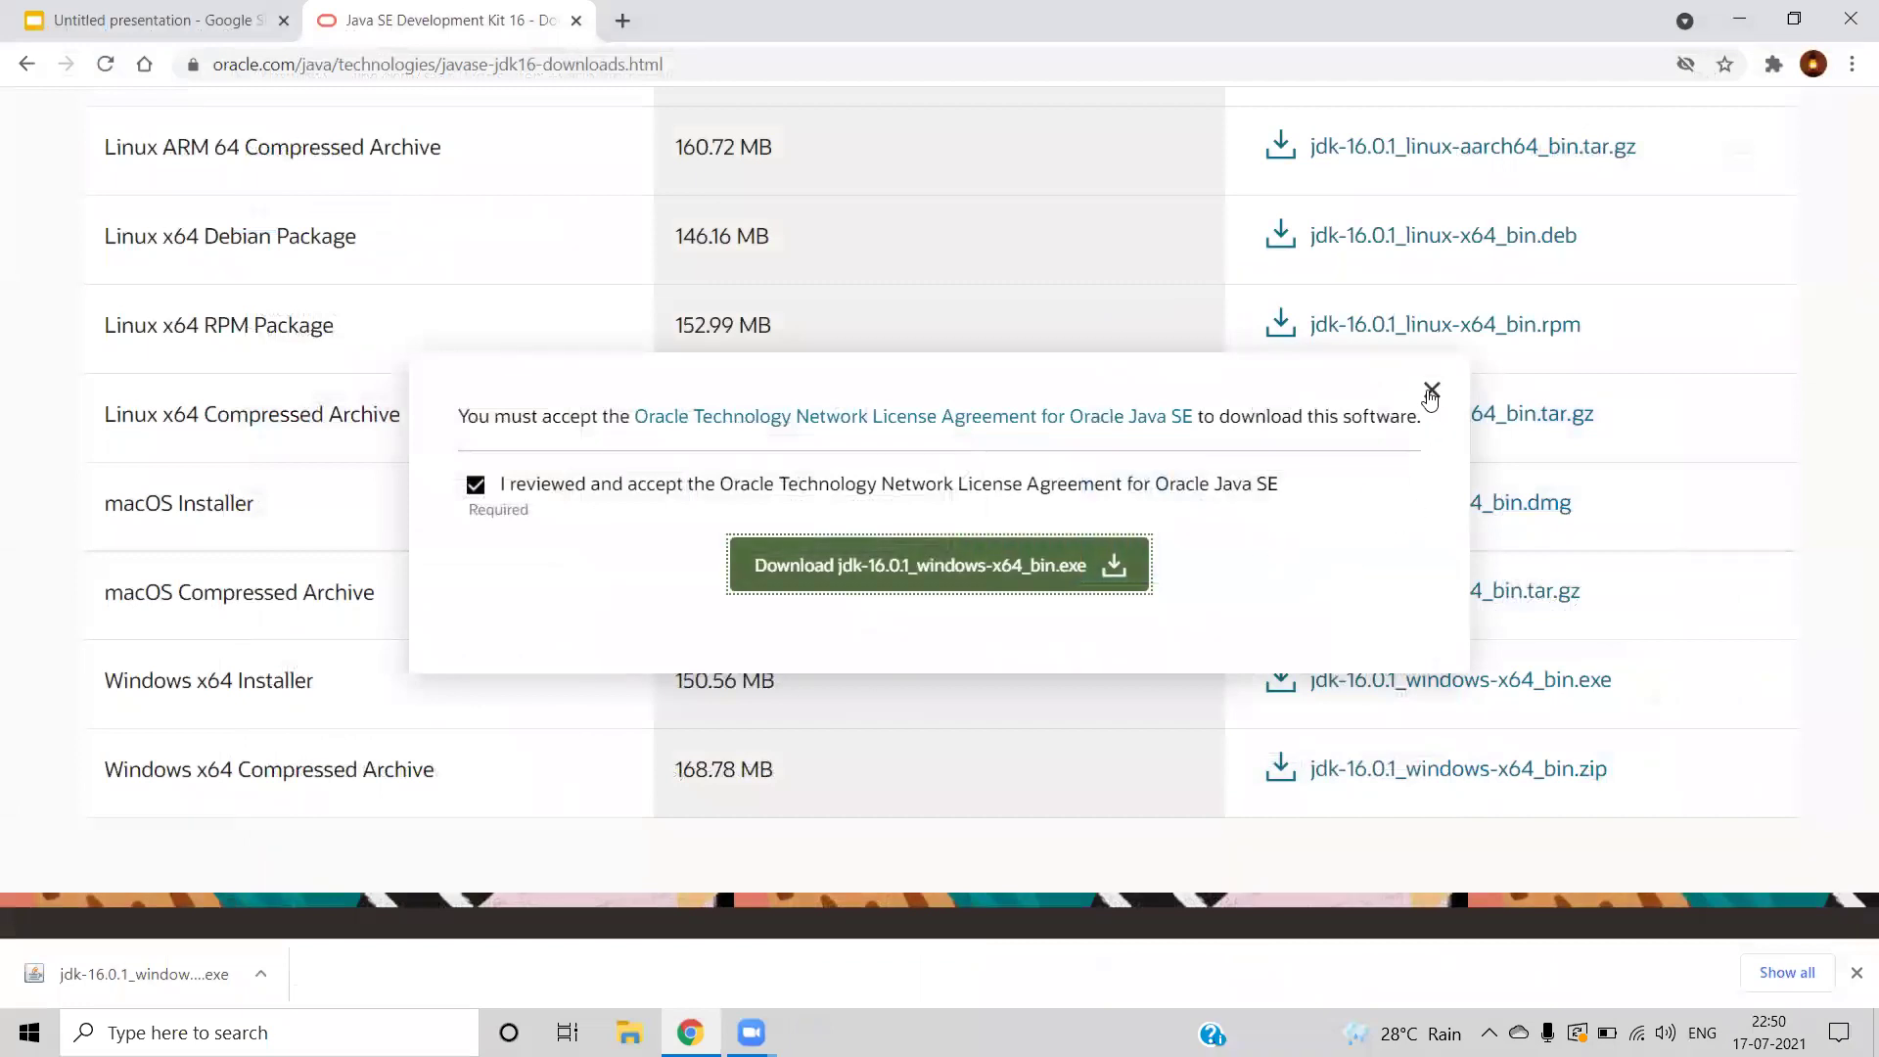
pyautogui.click(1431, 392)
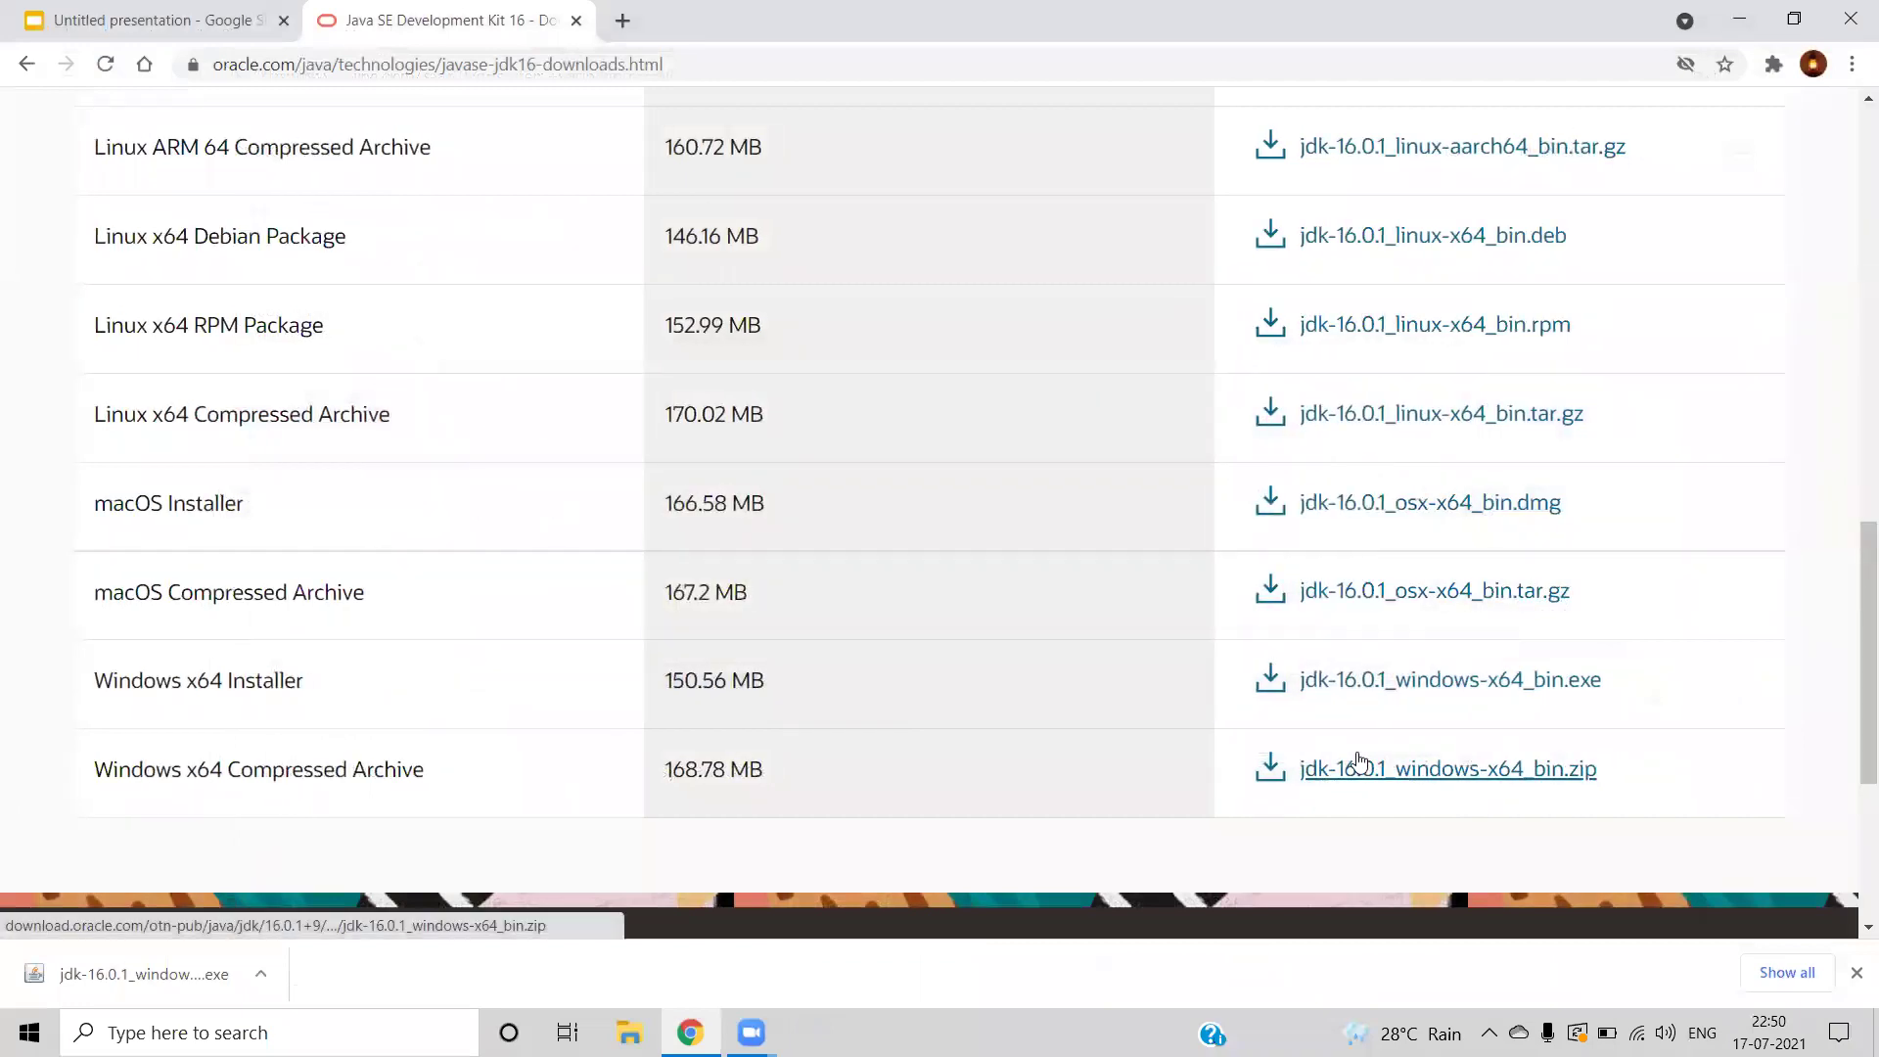
pyautogui.press('super+r')
pyautogui.write('cmd')
pyautogui.press('Return')
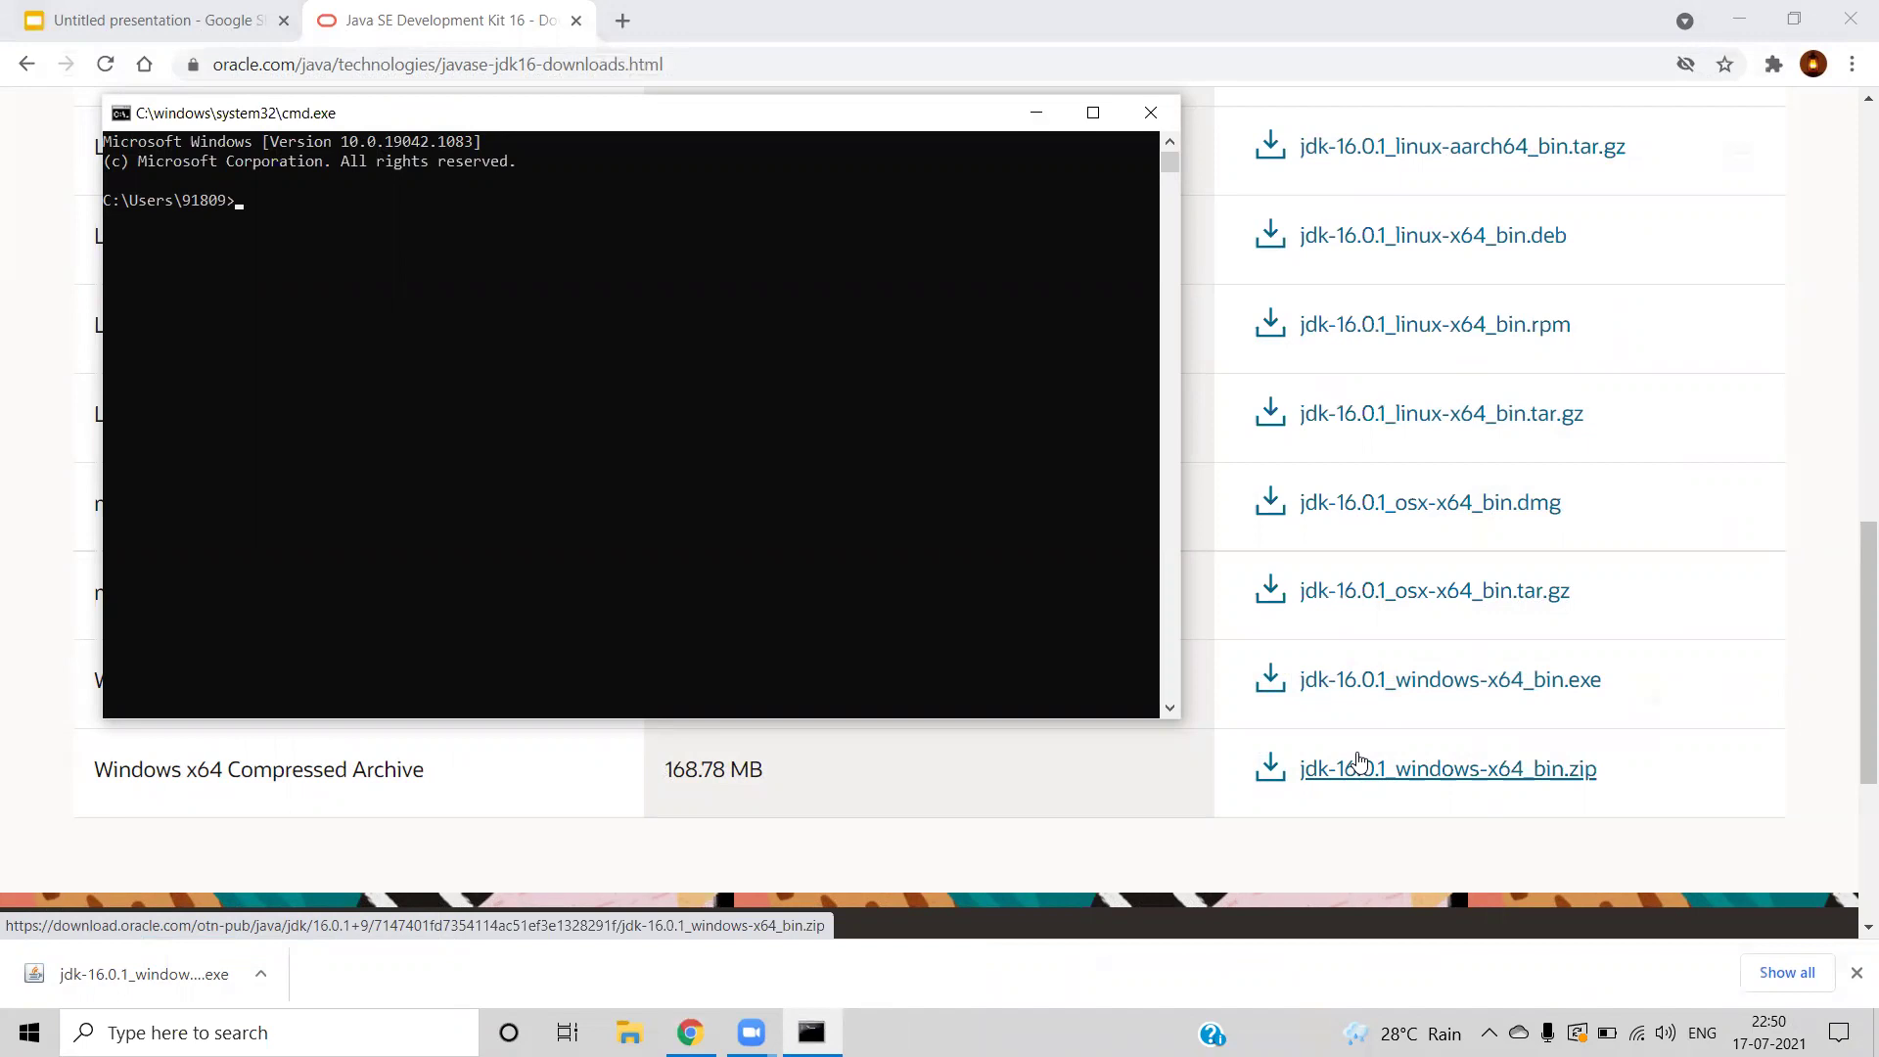
# - Run java -version to confirm Java 16.0.1, then close Command Prompt
pyautogui.write('java -version')
pyautogui.press('Return')
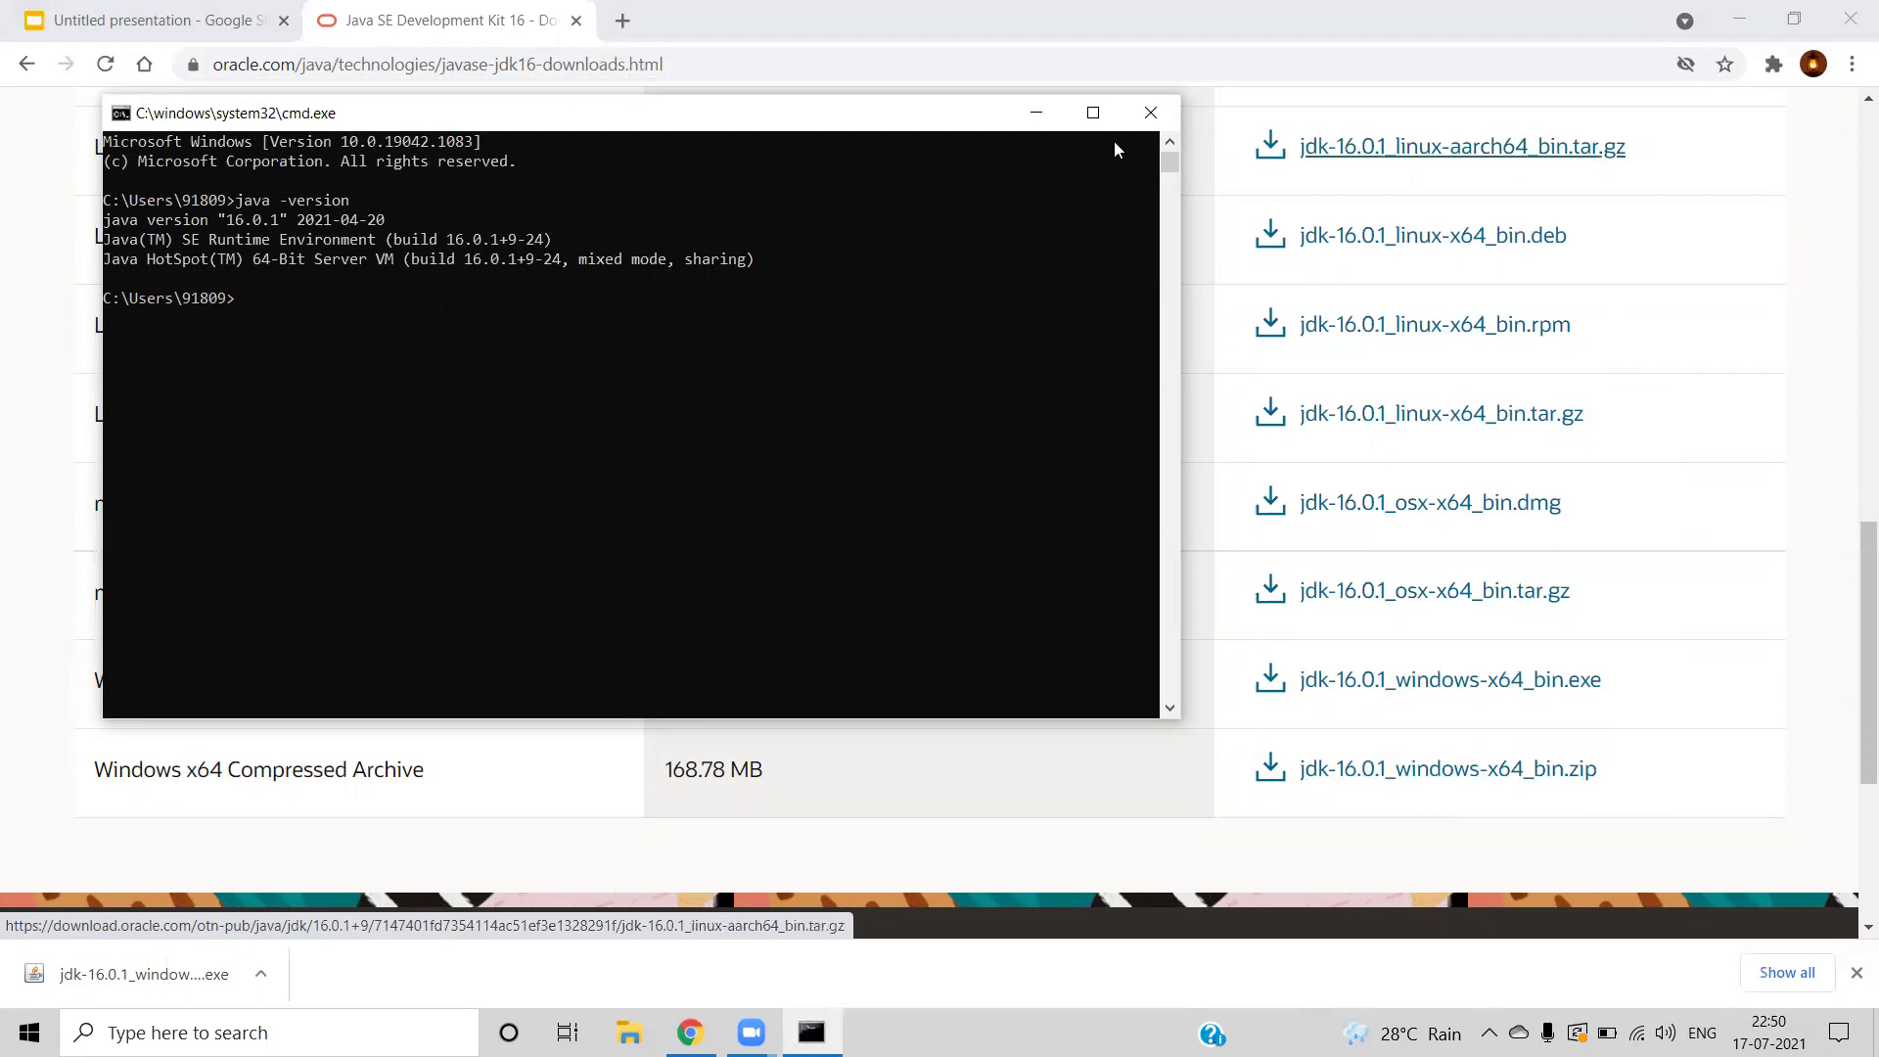
pyautogui.click(1150, 114)
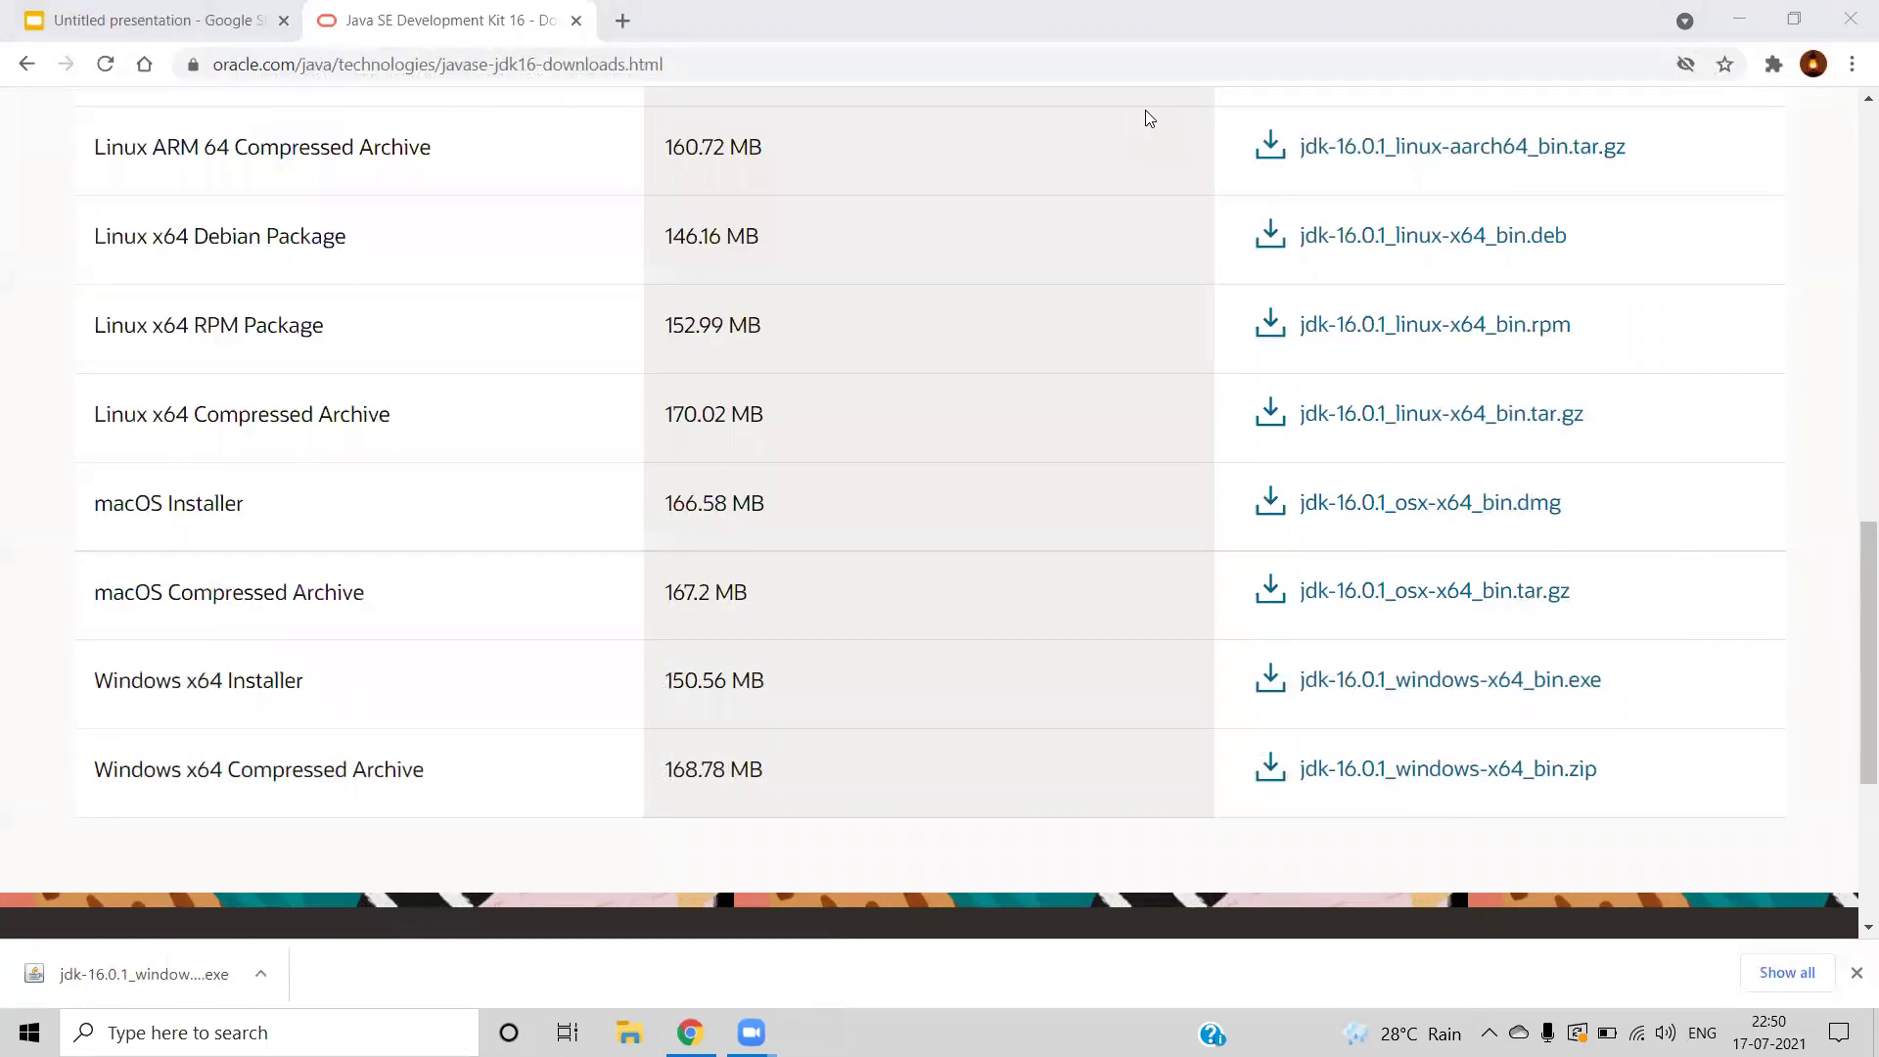